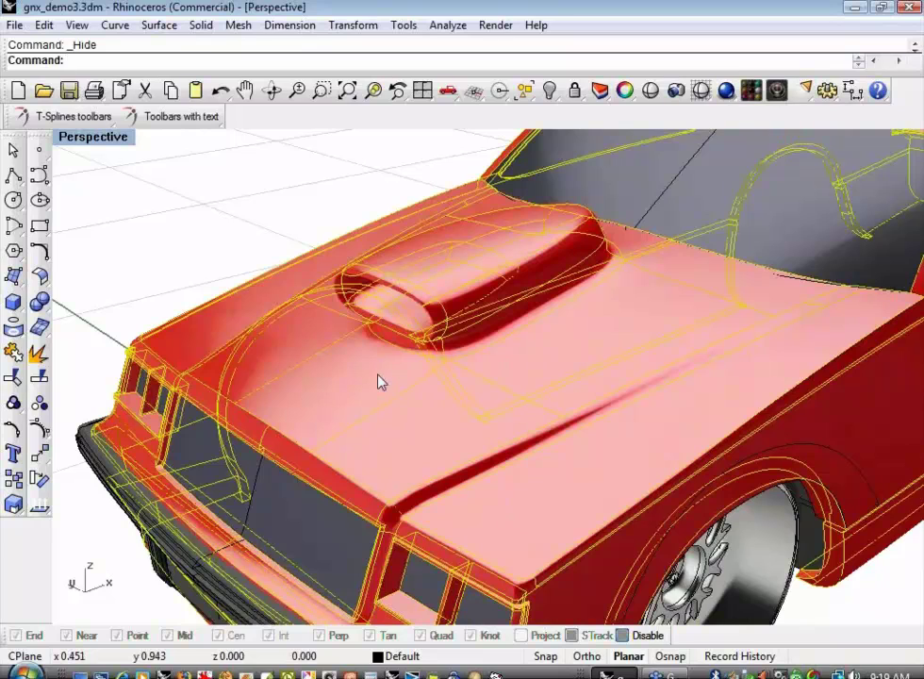
- Select the hood's outline curve and hide it
{"action": "left_click", "coordinate": [189, 240]}
{"action": "type", "text": "cc"}
{"action": "key", "text": "Return"}
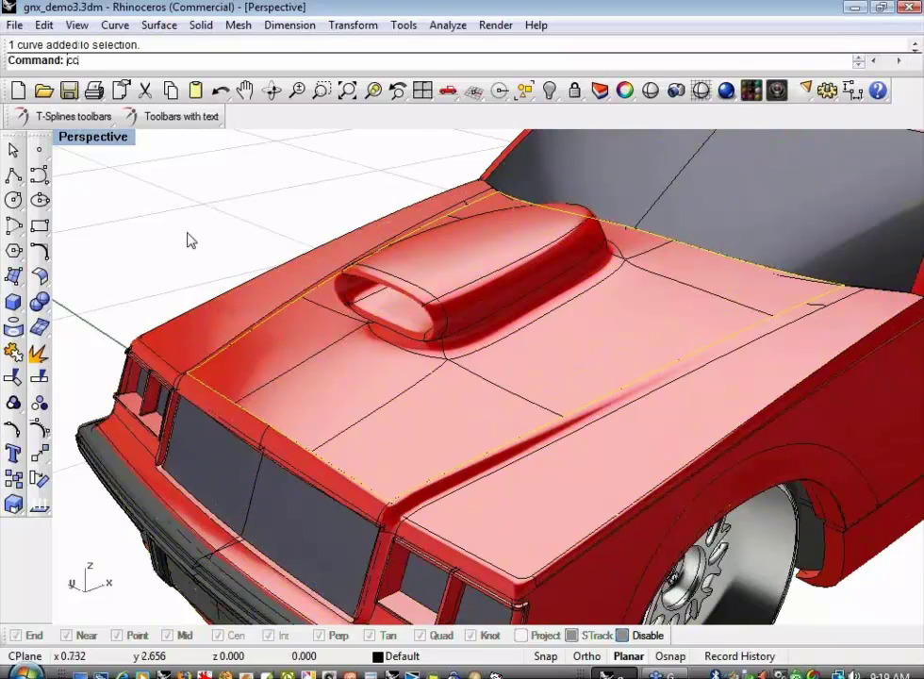
{"action": "key", "text": "ctrl+h"}
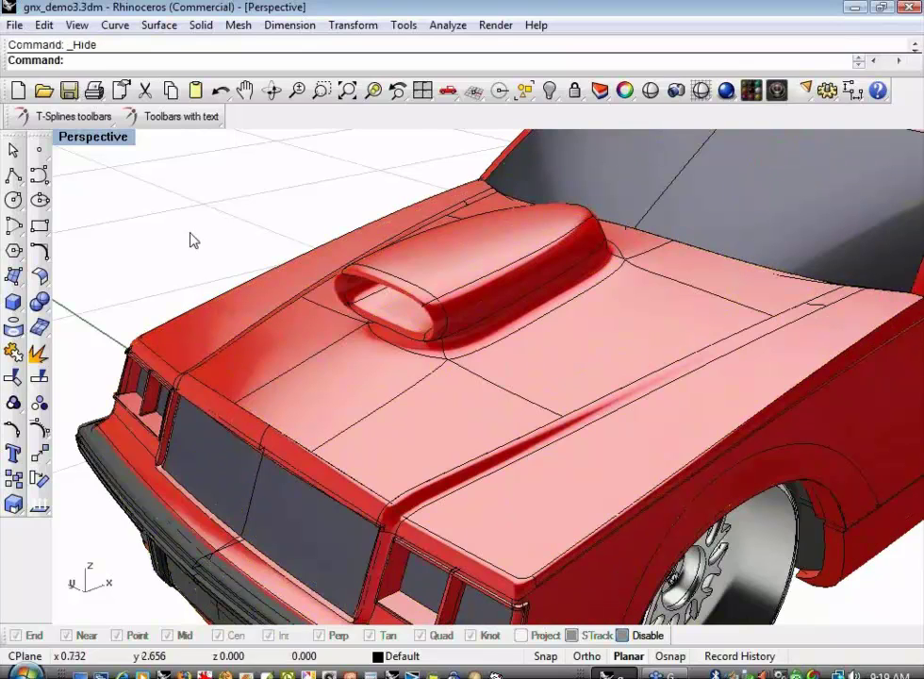
- Join the scooped hood surface with the surrounding car body
{"action": "left_click", "coordinate": [437, 433]}
{"action": "left_click", "coordinate": [514, 510], "text": "shift"}
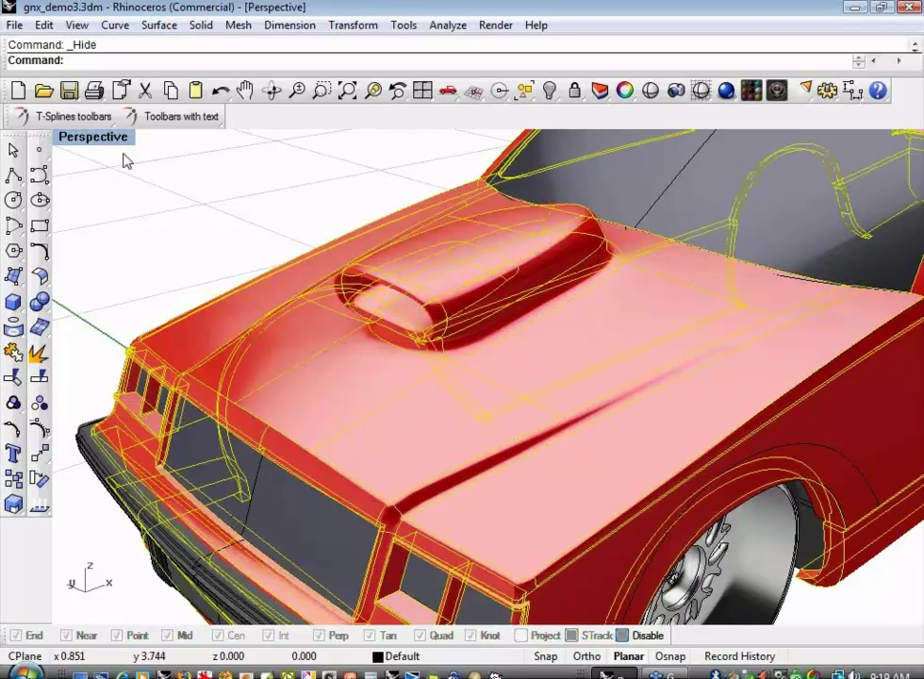
{"action": "key", "text": "ctrl+j"}
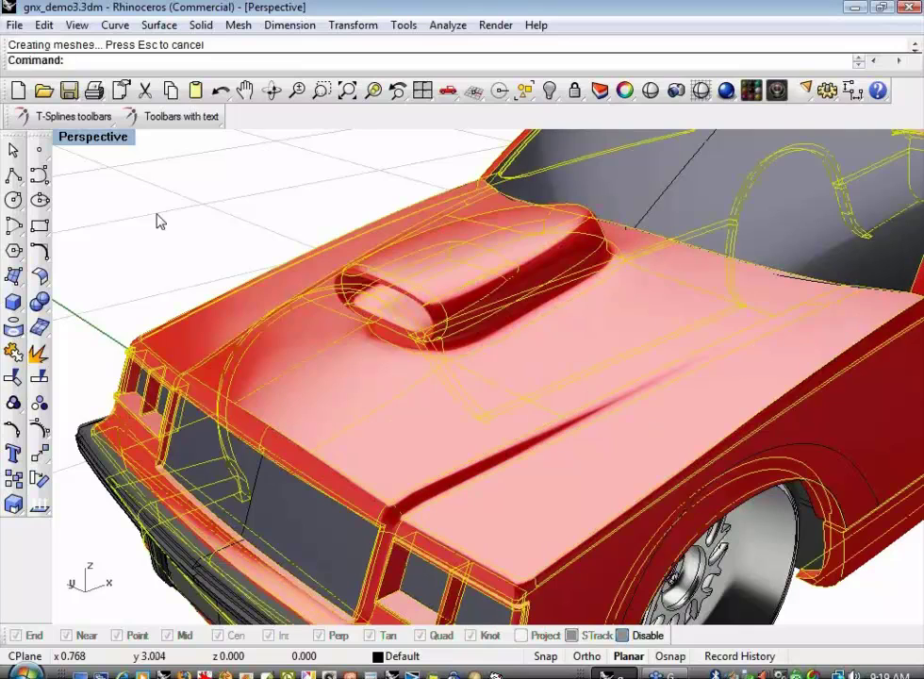
- Display the joined body's naked edges and examine the seams around the hood, fenders and windshield
{"action": "middle_click", "coordinate": [159, 221]}
{"action": "left_click", "coordinate": [208, 254]}
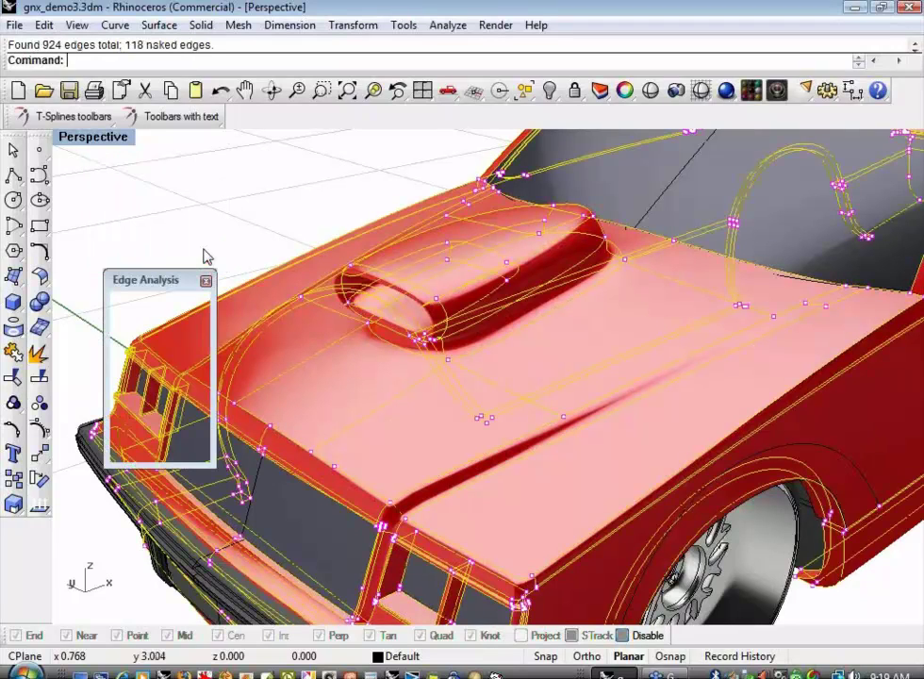
{"action": "left_click_drag", "start_coordinate": [156, 280], "coordinate": [75, 144]}
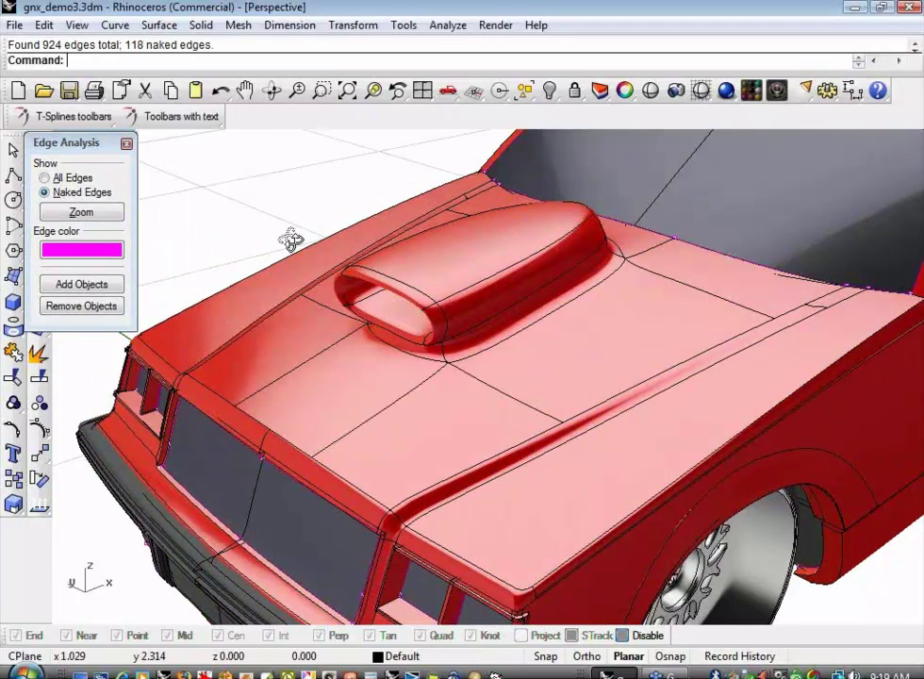
{"action": "right_click_drag", "start_coordinate": [291, 240], "coordinate": [725, 337]}
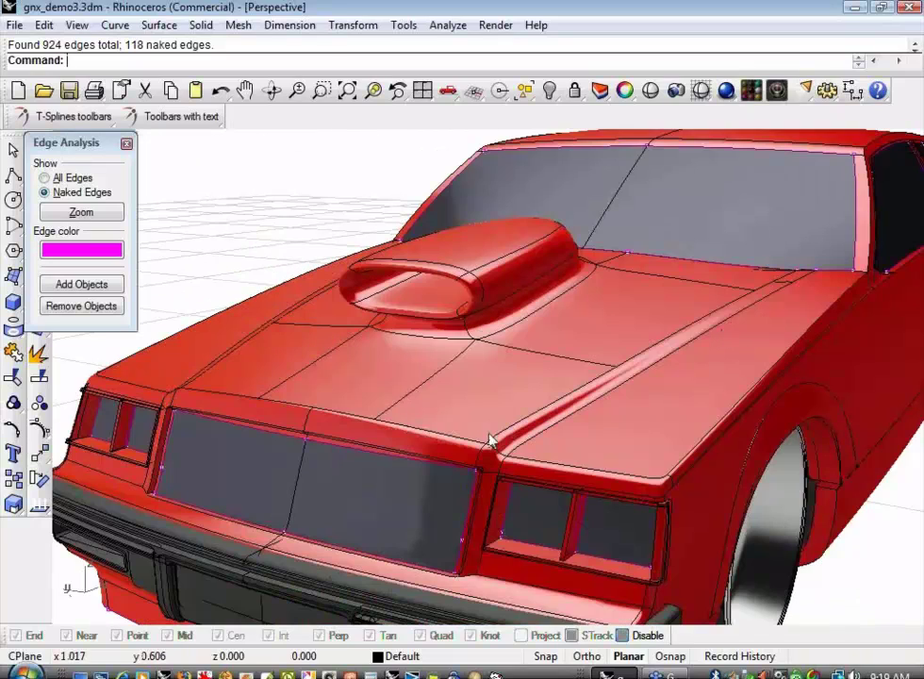
{"action": "right_click_drag", "start_coordinate": [209, 394], "coordinate": [646, 406]}
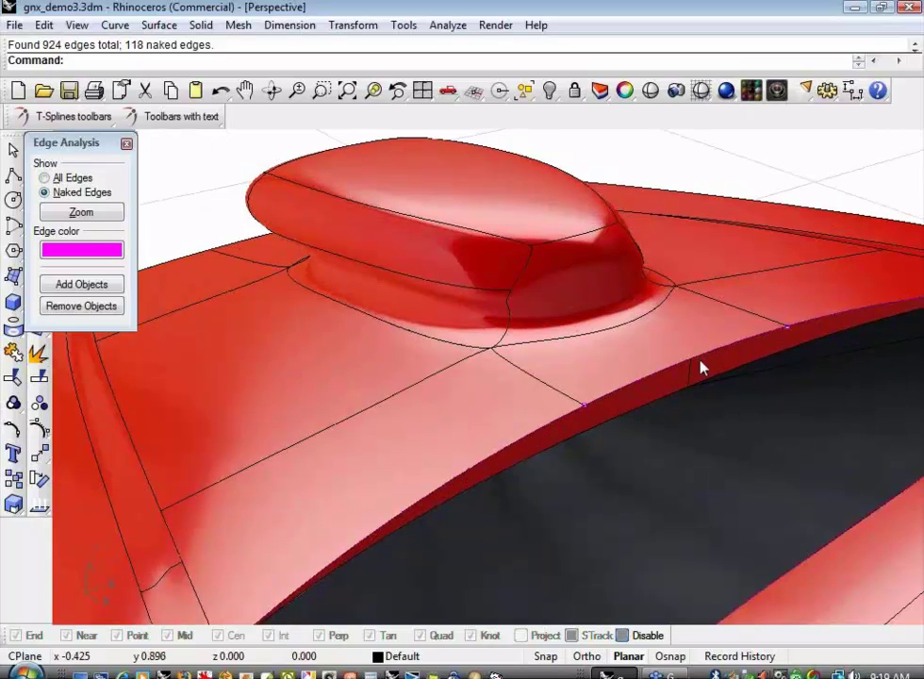
{"action": "scroll", "coordinate": [330, 432], "scroll_direction": "down", "scroll_amount": 8}
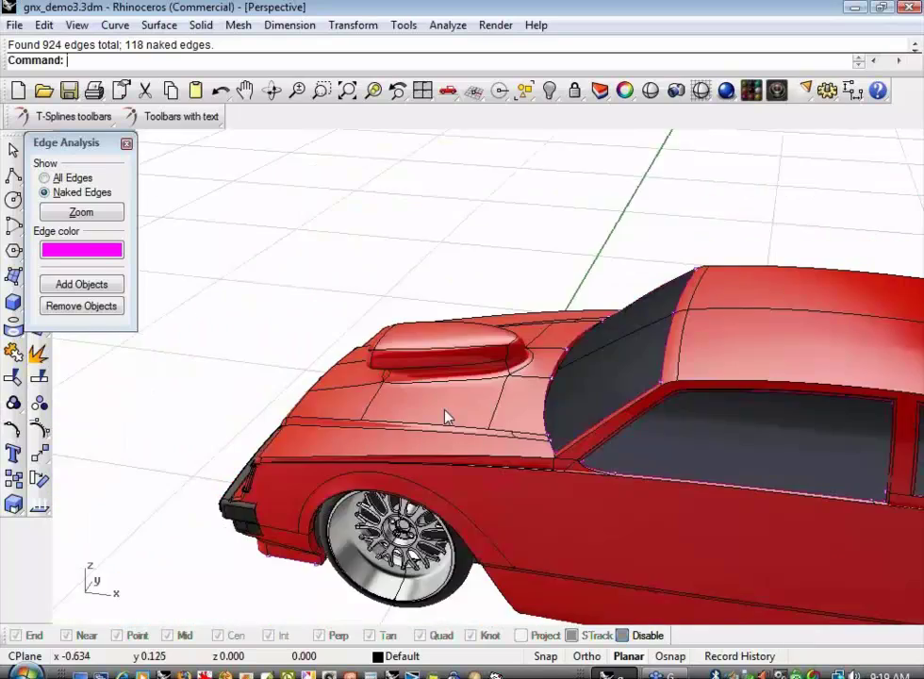
{"action": "scroll", "coordinate": [586, 430], "scroll_direction": "up", "scroll_amount": 3}
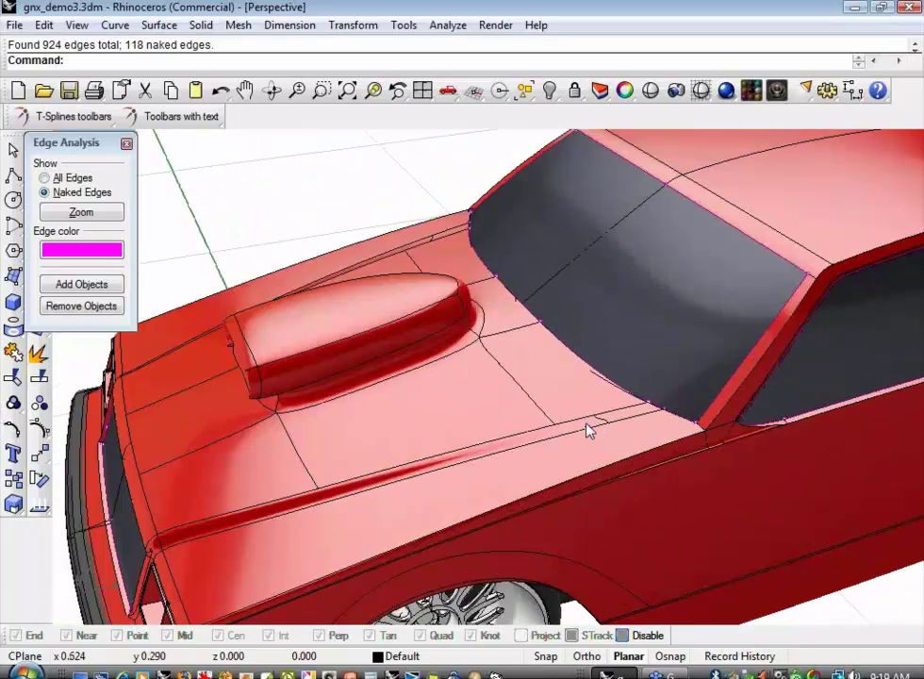
{"action": "right_click_drag", "start_coordinate": [588, 429], "coordinate": [318, 430]}
{"action": "key", "text": "Home"}
{"action": "scroll", "coordinate": [212, 314], "scroll_direction": "up", "scroll_amount": 3}
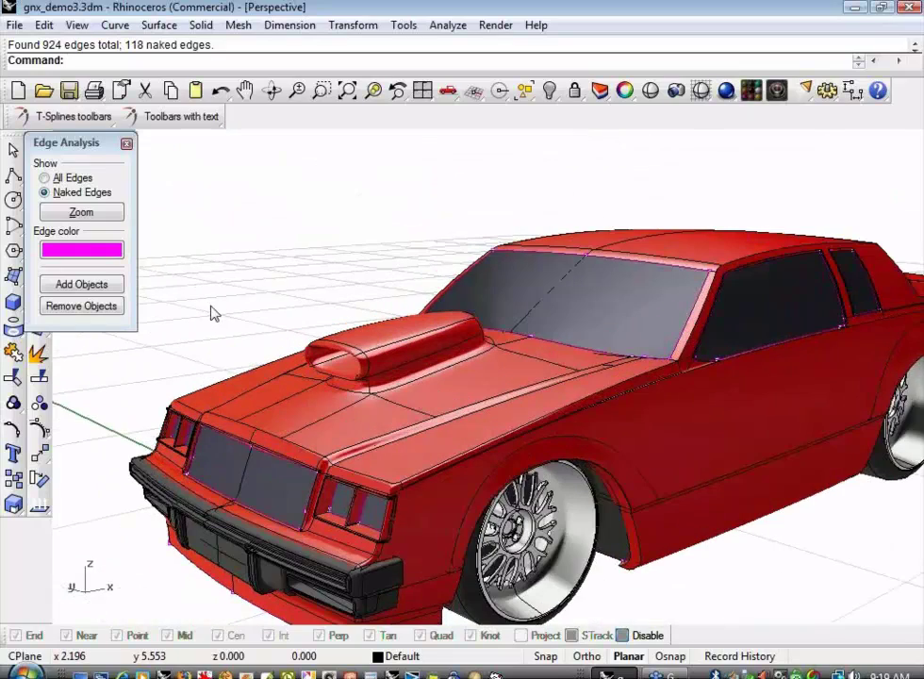
- Undo the join and delete the hood surface with the integrated open scoop
{"action": "right_click_drag", "start_coordinate": [212, 314], "coordinate": [283, 319], "text": "shift"}
{"action": "key", "text": "ctrl+z"}
{"action": "left_click", "coordinate": [405, 442]}
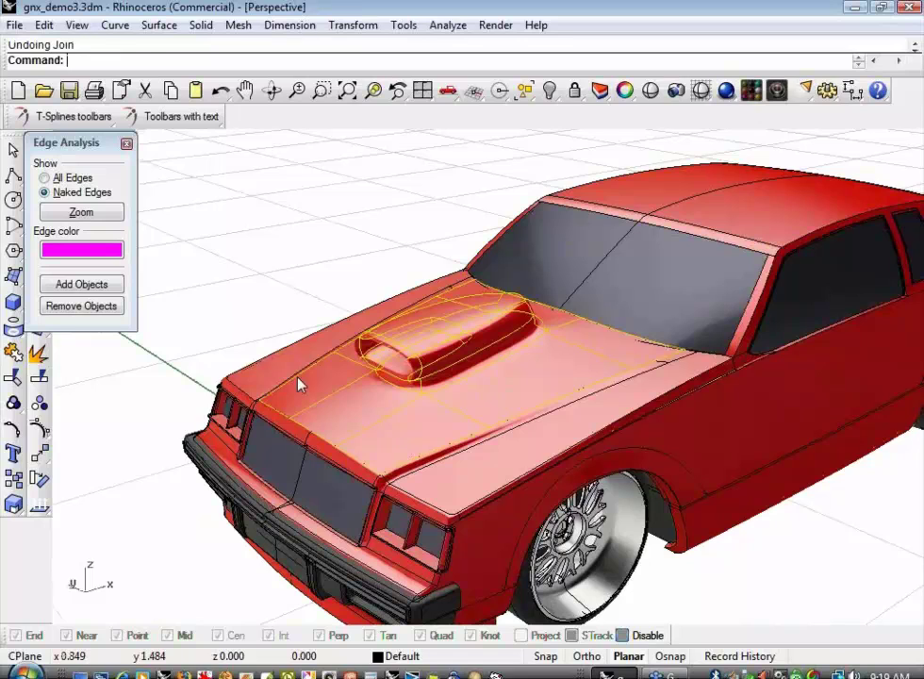
{"action": "key", "text": "Delete"}
- Show all hidden objects, and isolate the original half hood with its scoop and the outline curve by hiding everything else
{"action": "key", "text": "ctrl+alt+h"}
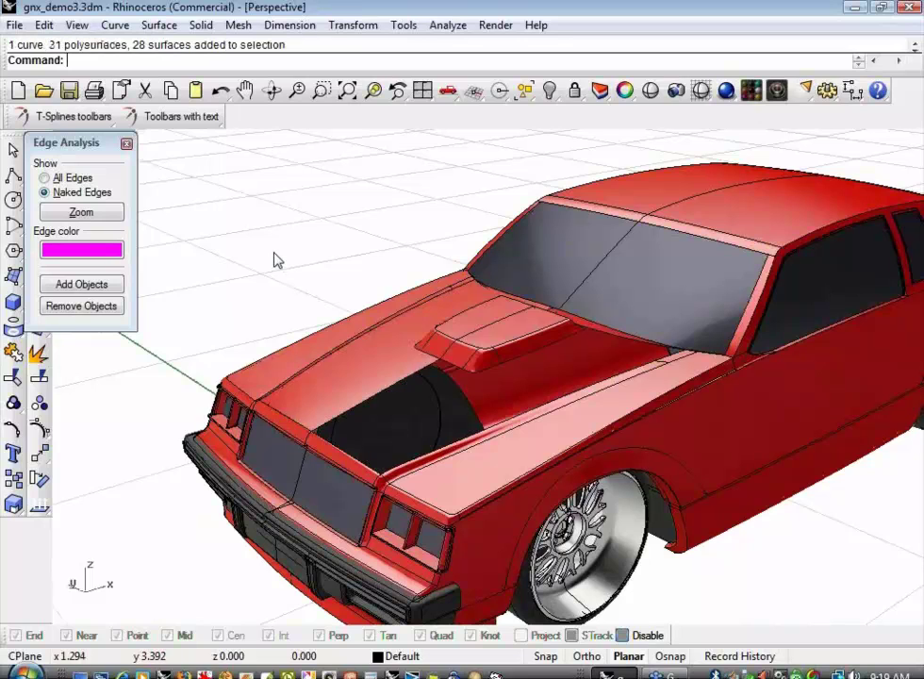
{"action": "left_click", "coordinate": [375, 378]}
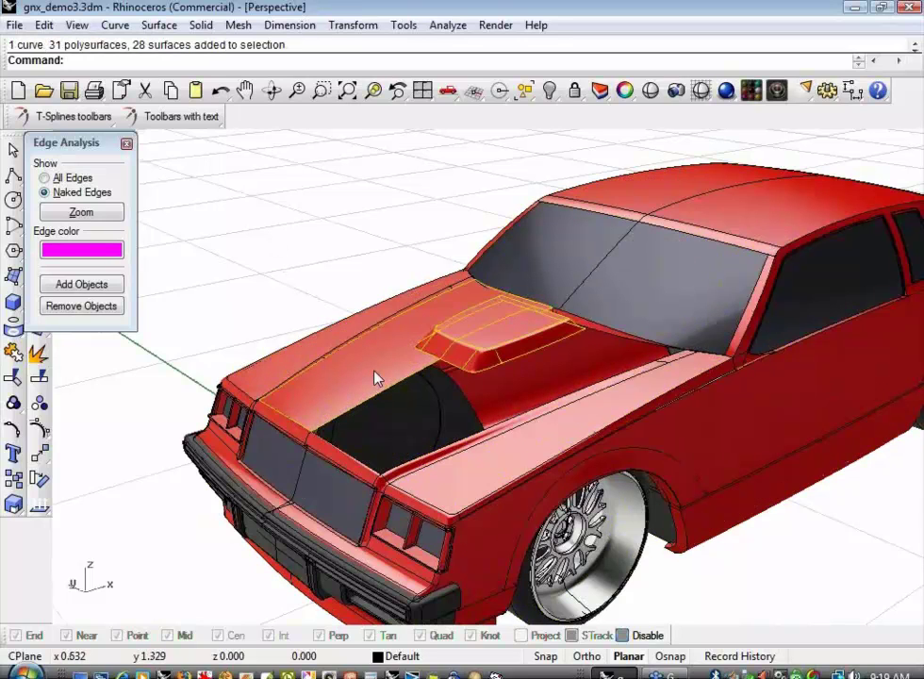
{"action": "left_click", "coordinate": [254, 231]}
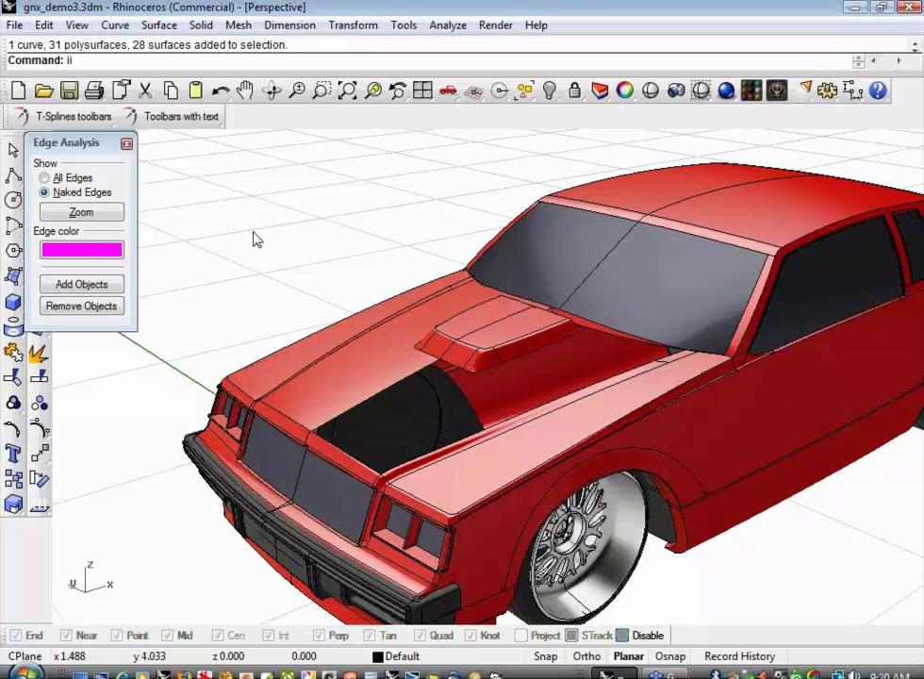
{"action": "mouse_move", "coordinate": [295, 287]}
{"action": "right_mouse_down"}
{"action": "mouse_move", "coordinate": [295, 279]}
{"action": "mouse_move", "coordinate": [297, 288]}
{"action": "right_mouse_up"}
{"action": "left_click", "coordinate": [330, 375]}
{"action": "left_click", "coordinate": [336, 382], "text": "shift"}
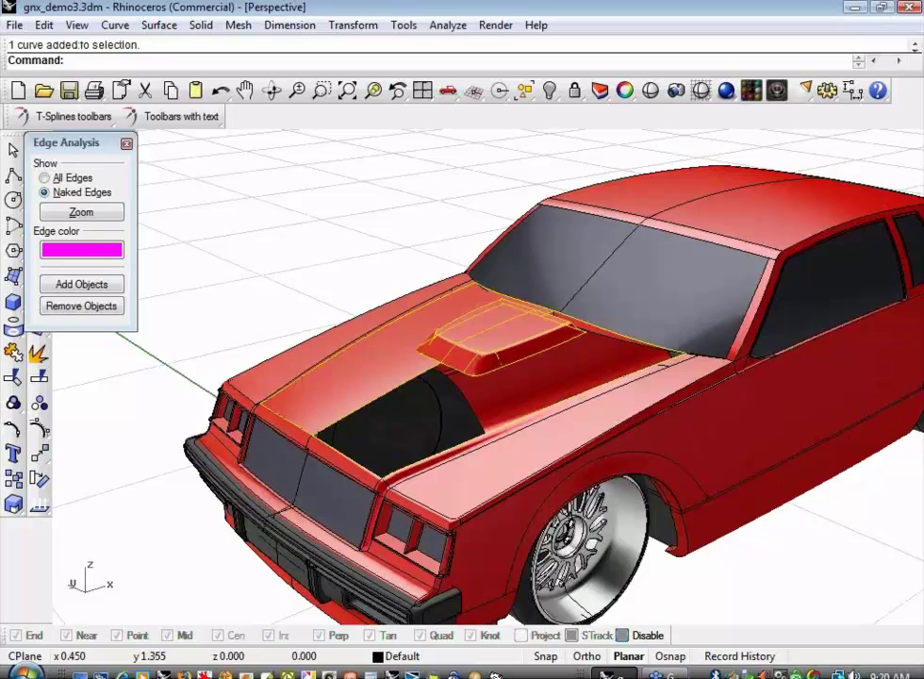
{"action": "type", "text": "ii"}
{"action": "key", "text": "Return"}
{"action": "type", "text": "de"}
{"action": "key", "text": "Return"}
- Extract the half-hood surface from the hood and scoop polysurface
{"action": "middle_click", "coordinate": [326, 358]}
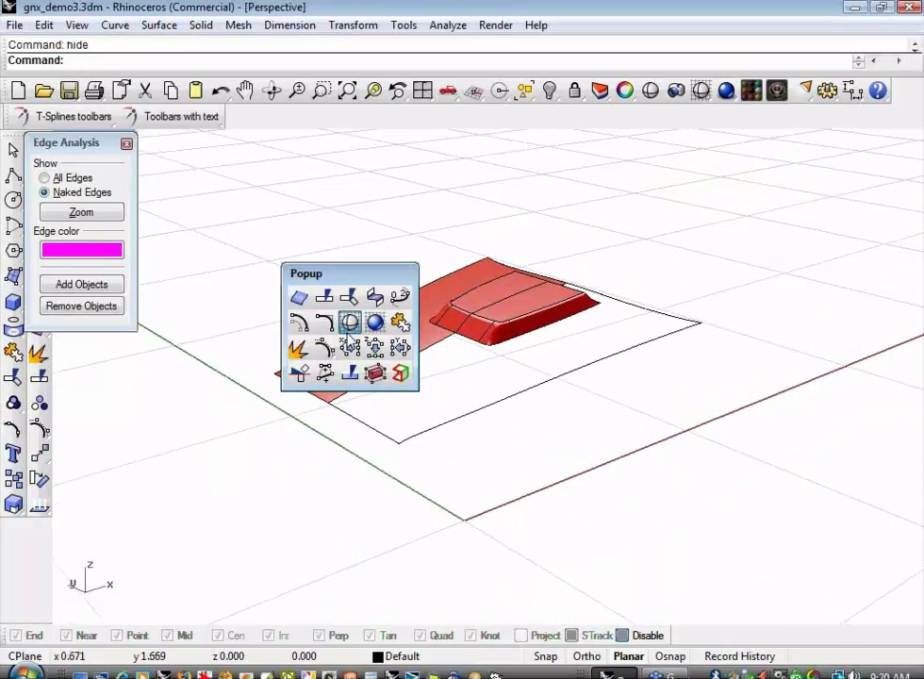
{"action": "left_click", "coordinate": [299, 349]}
{"action": "left_click", "coordinate": [409, 275]}
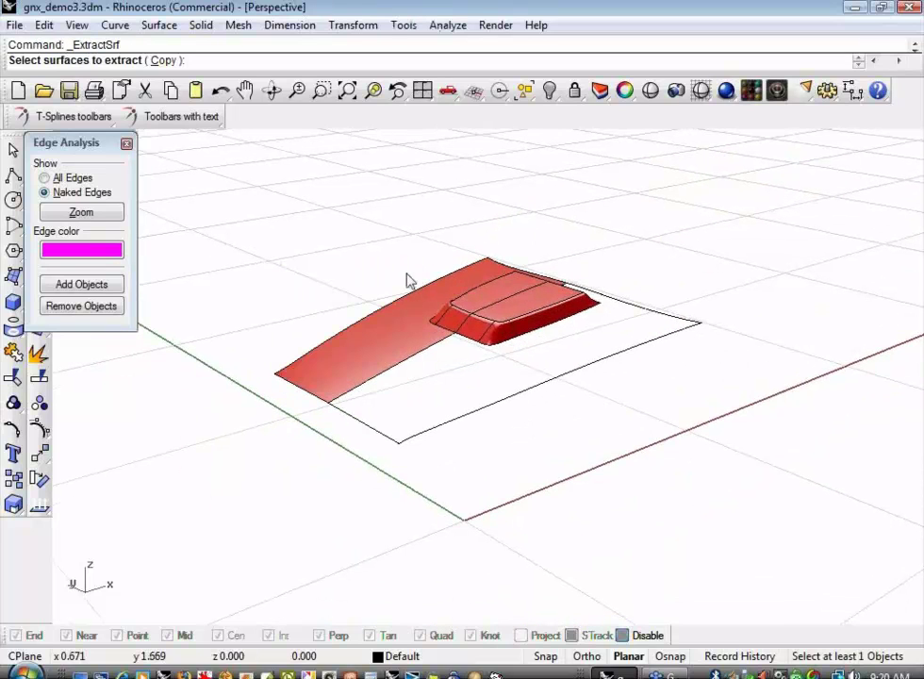
{"action": "left_click", "coordinate": [349, 358]}
{"action": "key", "text": "Return"}
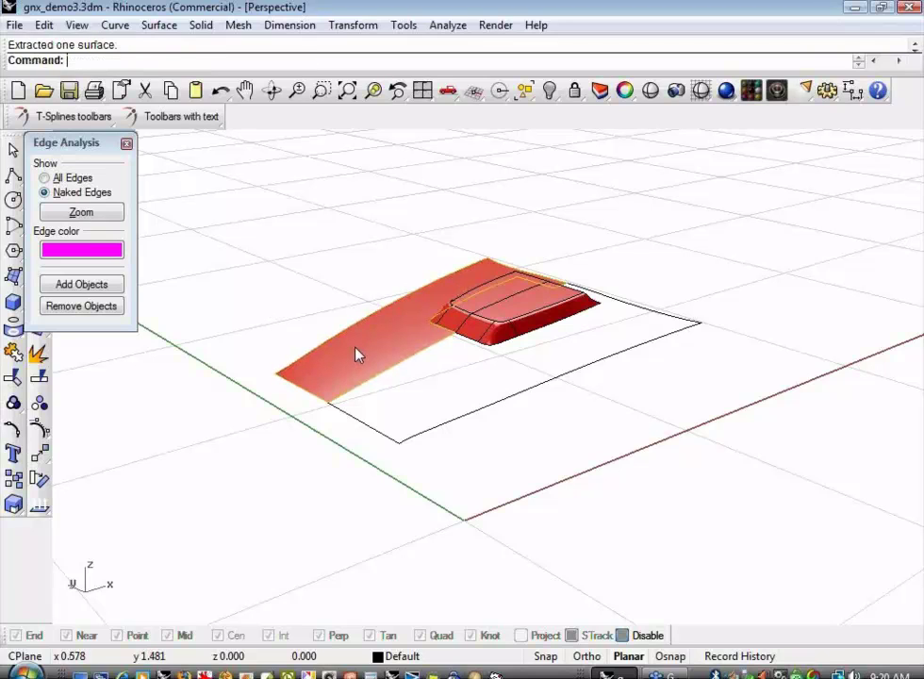
- Mirror a copy of the extracted hood surface across the car's centreline, starting the mirror plane at the origin (0)
{"action": "type", "text": "mirror"}
{"action": "key", "text": "Return"}
{"action": "type", "text": "0"}
{"action": "key", "text": "Return"}
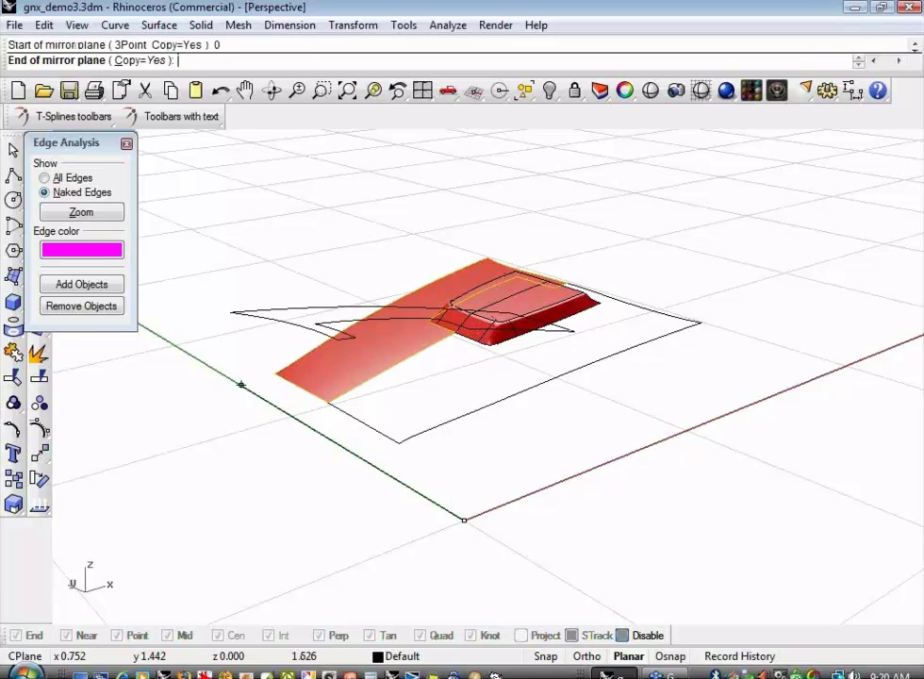
{"action": "left_click", "coordinate": [552, 321]}
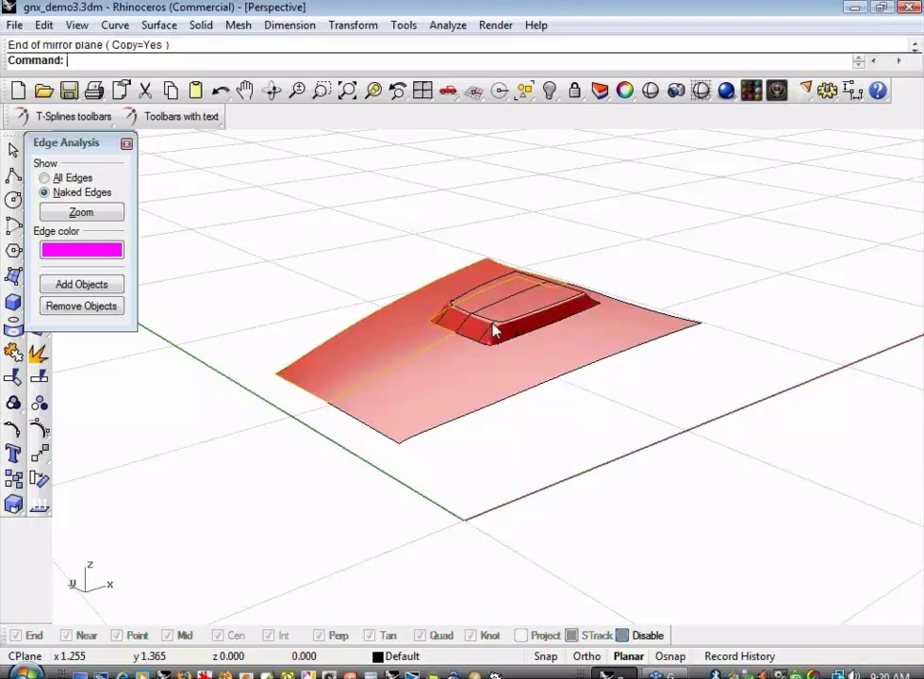
- Hide the original half hood and scoop, leaving the mirrored half and outline curve, and close the edge analysis
{"action": "key", "text": "ctrl+h"}
{"action": "right_click_drag", "start_coordinate": [507, 321], "coordinate": [500, 377]}
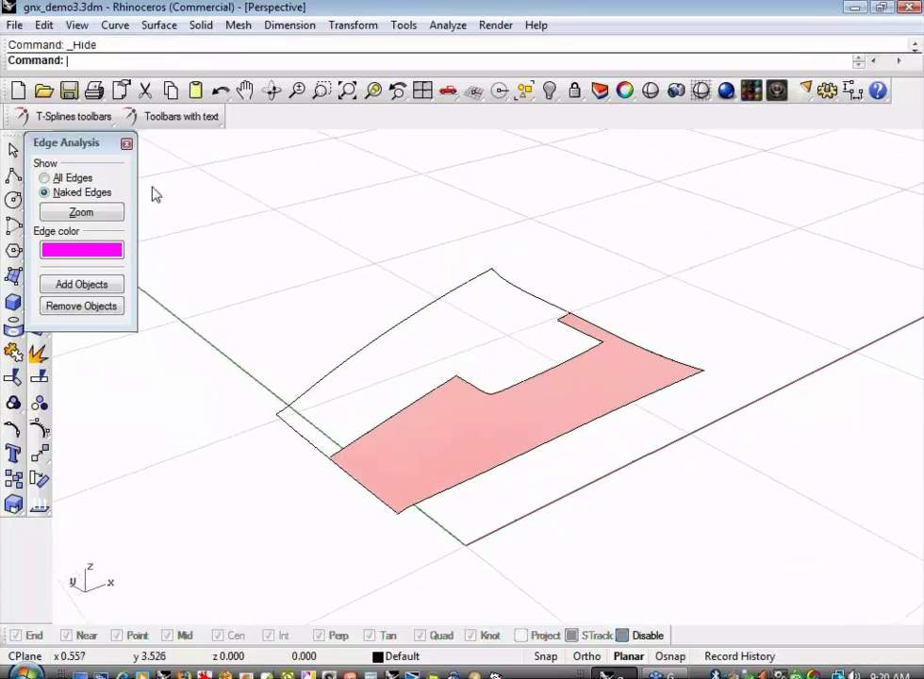
{"action": "left_click", "coordinate": [126, 143]}
{"action": "right_click_drag", "start_coordinate": [223, 243], "coordinate": [277, 263]}
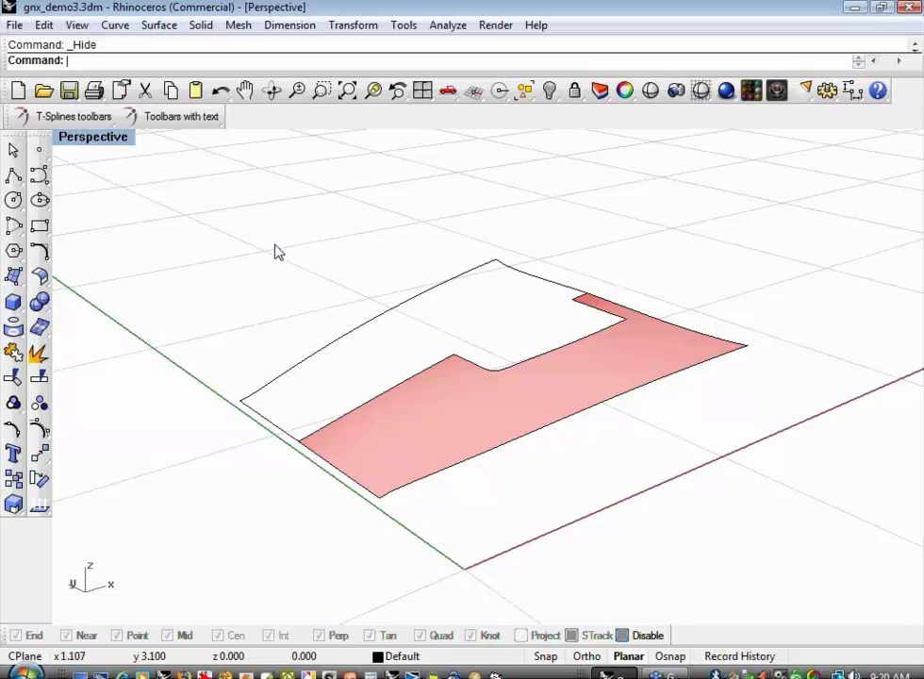
{"action": "right_click_drag", "start_coordinate": [276, 251], "coordinate": [216, 195]}
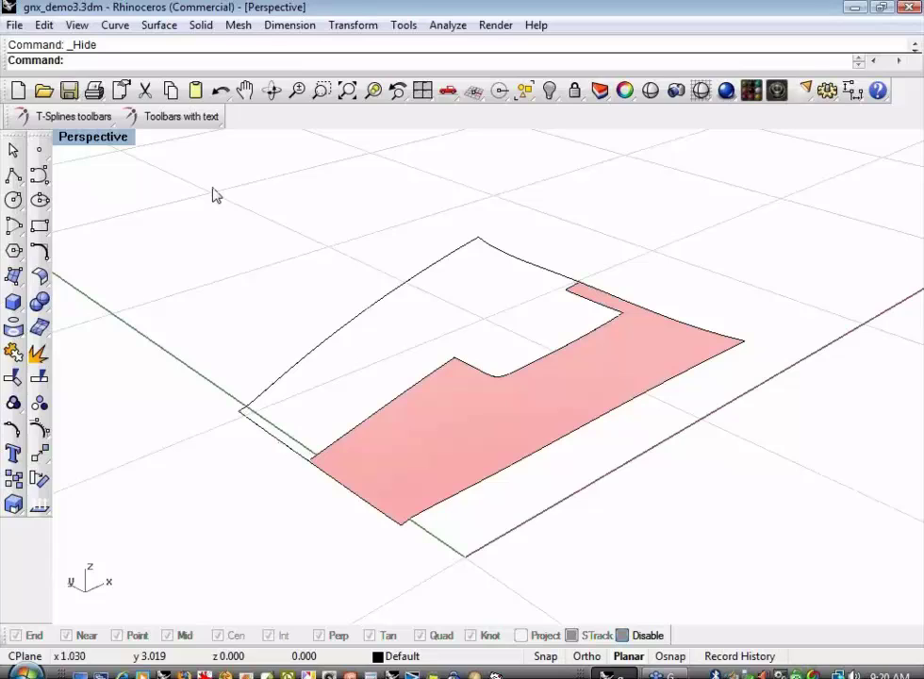
- Rebuild the mirrored hood surface with 8 points and degree 3 in both U and V, deleting the input and retrimming
{"action": "left_click", "coordinate": [197, 127]}
{"action": "type", "text": "Rebuild"}
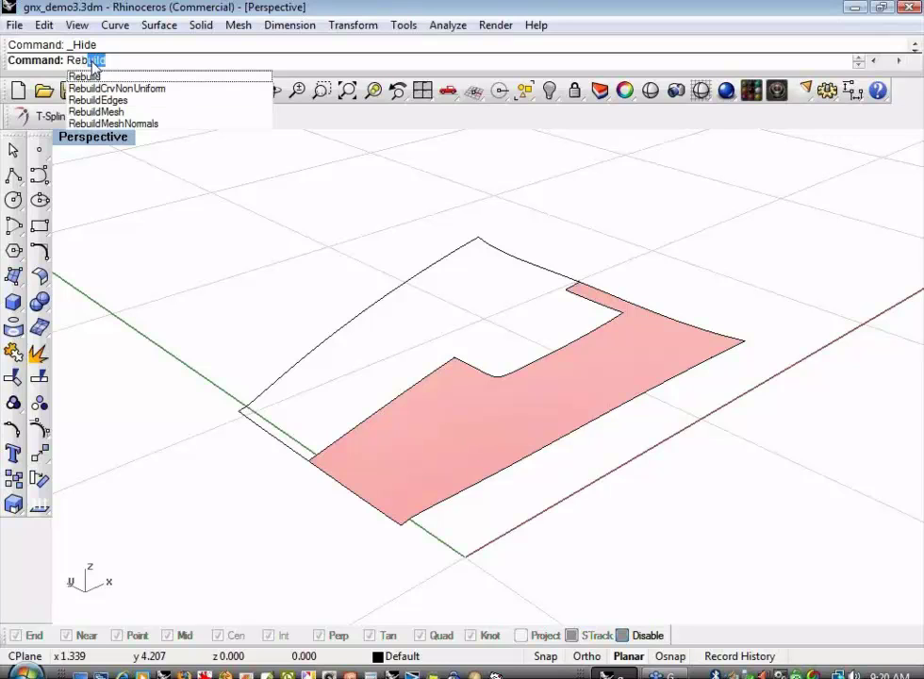
{"action": "key", "text": "Return"}
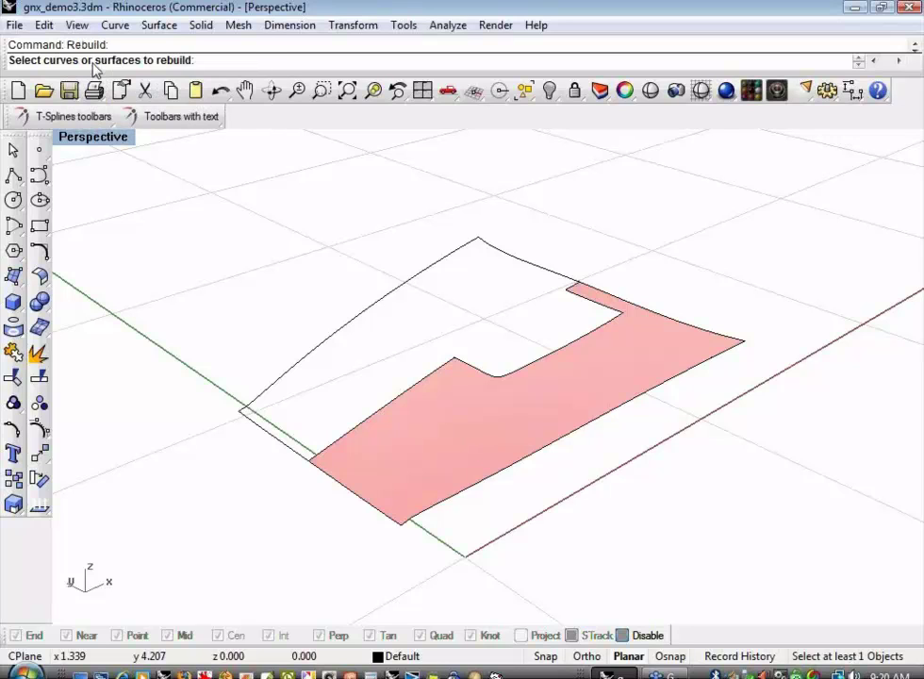
{"action": "left_click", "coordinate": [450, 450]}
{"action": "key", "text": "Return"}
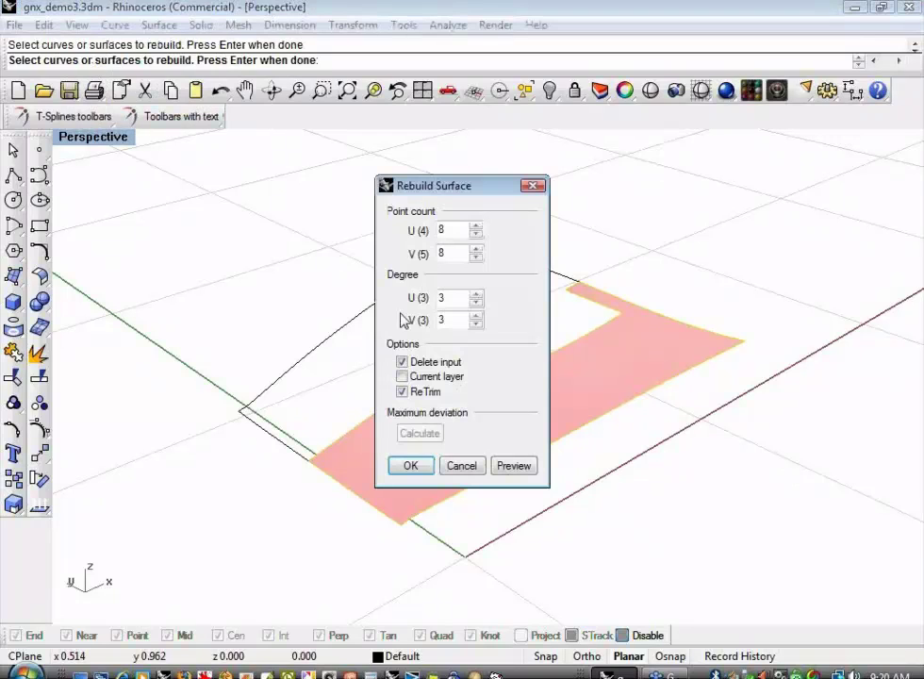
{"action": "left_click", "coordinate": [412, 466]}
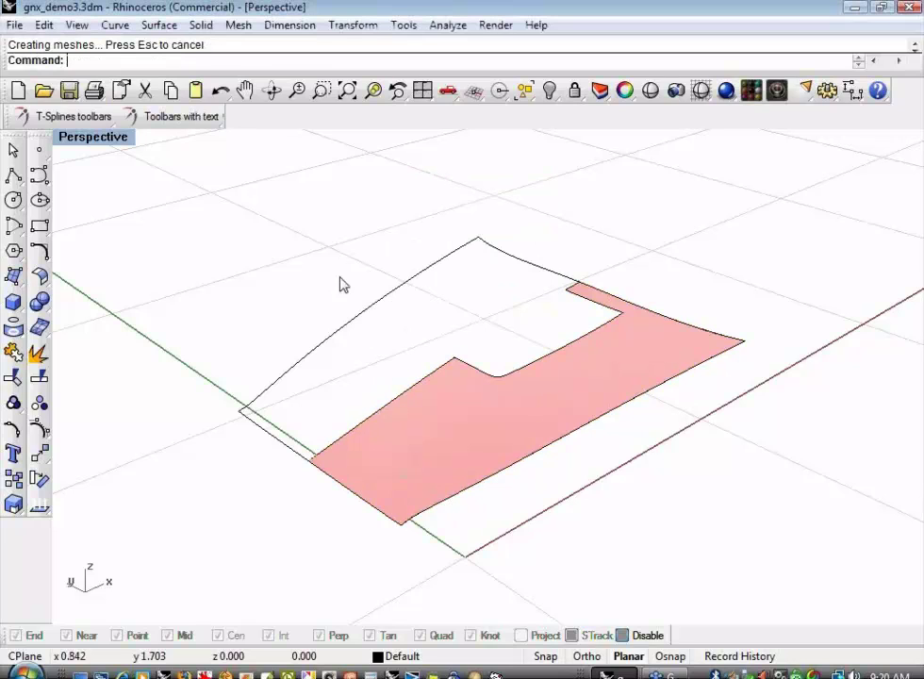
- Convert the rebuilt hood surface to a T-spline surface without keeping a copy
{"action": "left_click", "coordinate": [175, 129]}
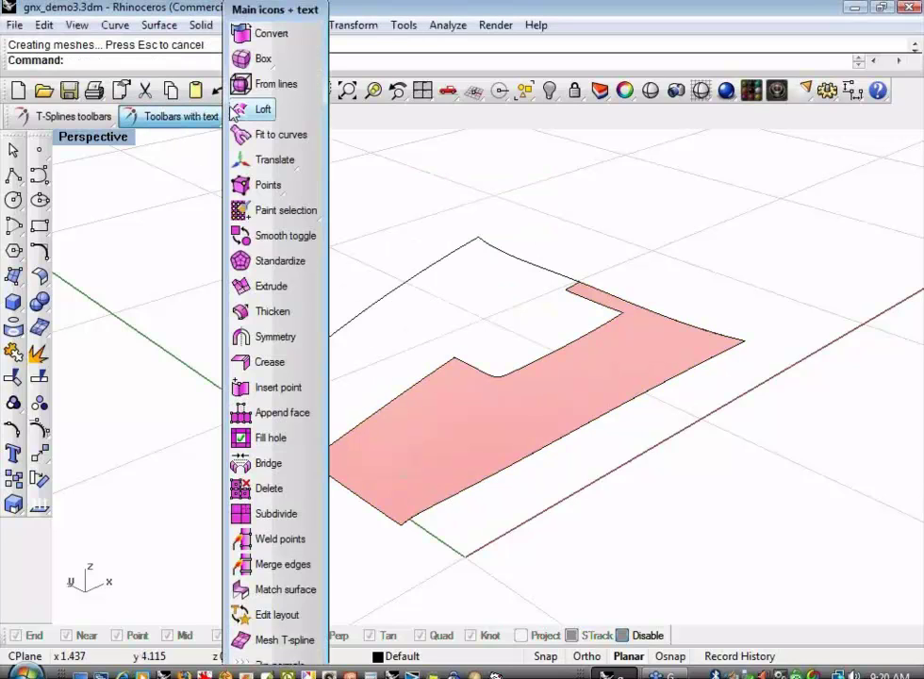
{"action": "left_click", "coordinate": [266, 31]}
{"action": "left_click", "coordinate": [429, 420]}
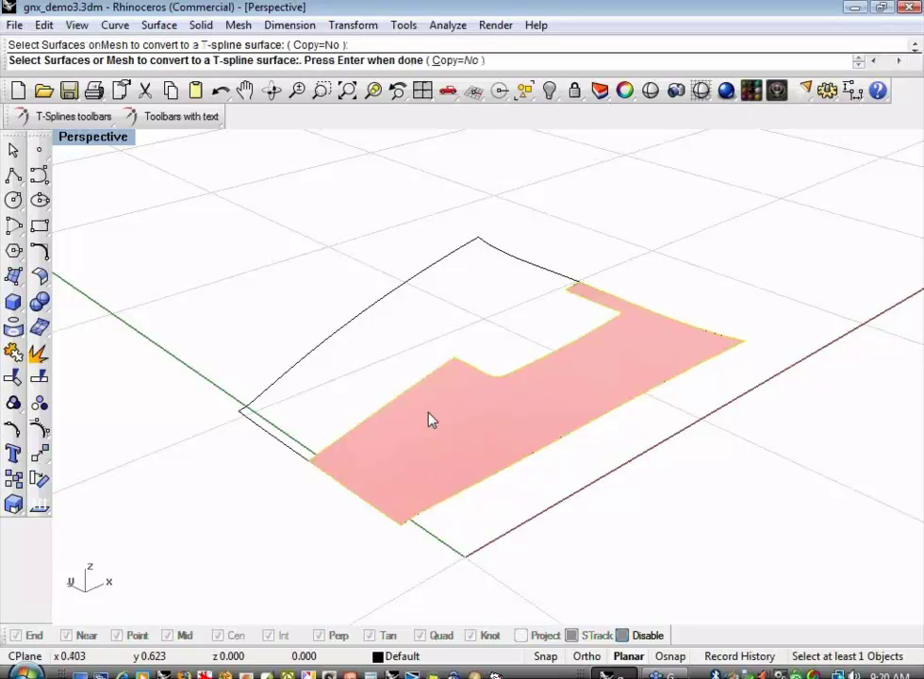
{"action": "key", "text": "Return"}
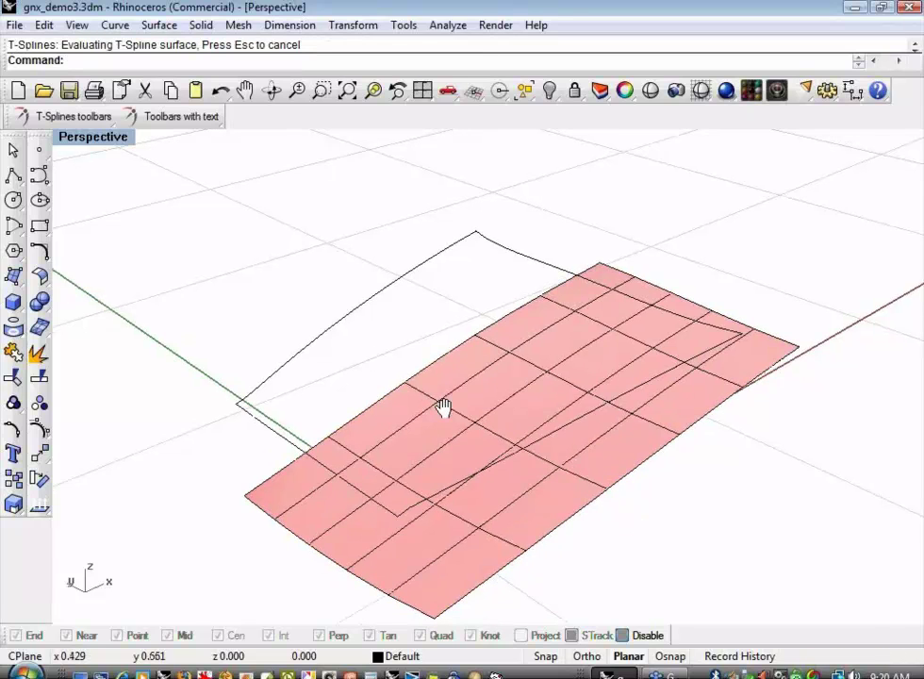
- Deselect the hood surface and toggle the smooth display for all T-spline objects
{"action": "mouse_move", "coordinate": [444, 408]}
{"action": "right_mouse_down", "text": "shift"}
{"action": "mouse_move", "coordinate": [445, 343]}
{"action": "mouse_move", "coordinate": [419, 386]}
{"action": "mouse_move", "coordinate": [400, 387]}
{"action": "right_mouse_up", "text": "shift"}
{"action": "left_click", "coordinate": [562, 182]}
{"action": "left_click", "coordinate": [529, 196]}
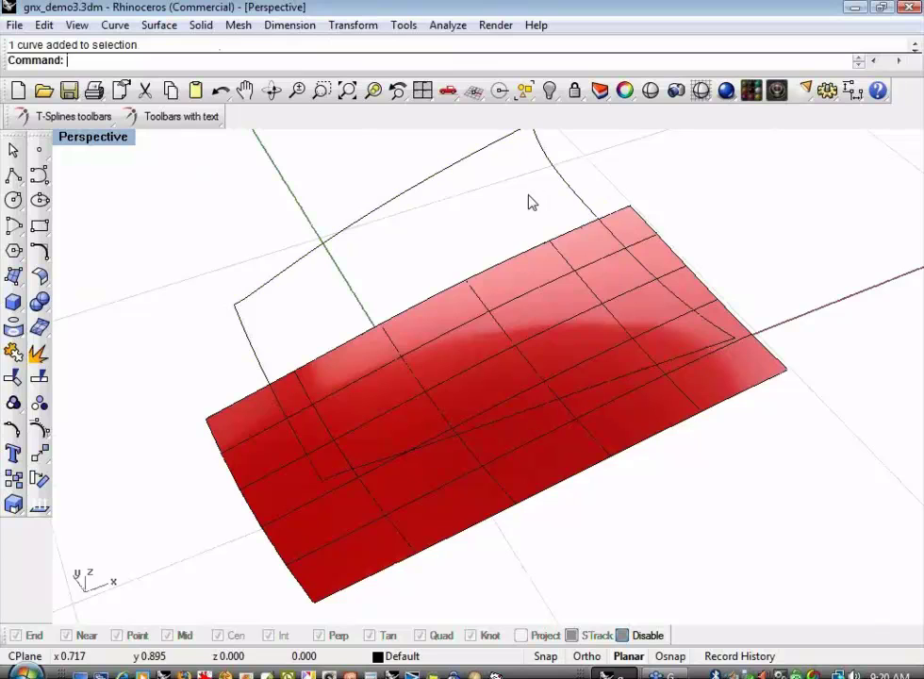
{"action": "right_click_drag", "start_coordinate": [531, 202], "coordinate": [421, 302]}
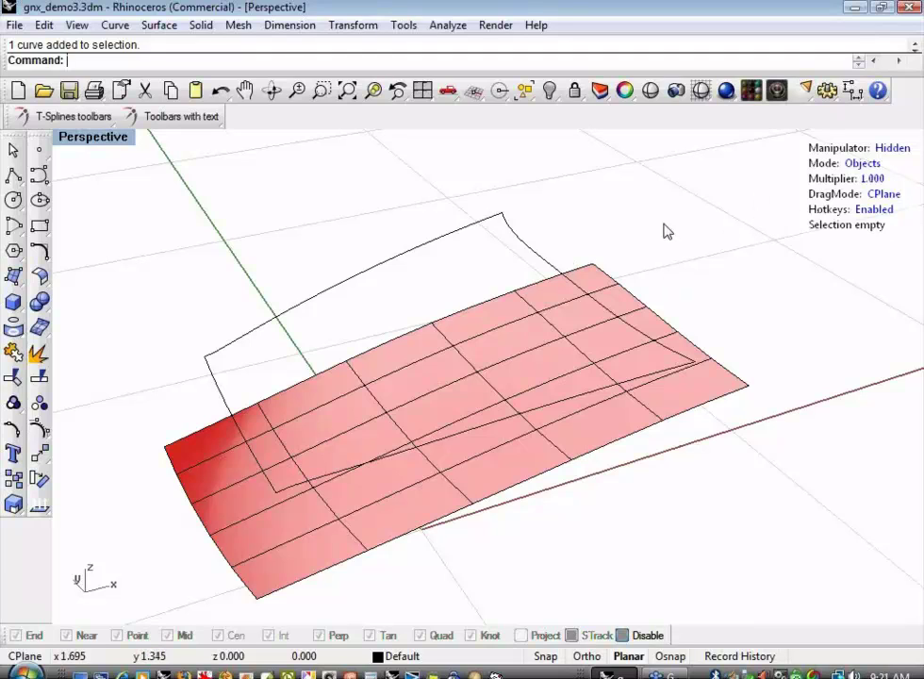
{"action": "key", "text": "b"}
{"action": "right_click_drag", "start_coordinate": [667, 223], "coordinate": [702, 200], "text": "shift"}
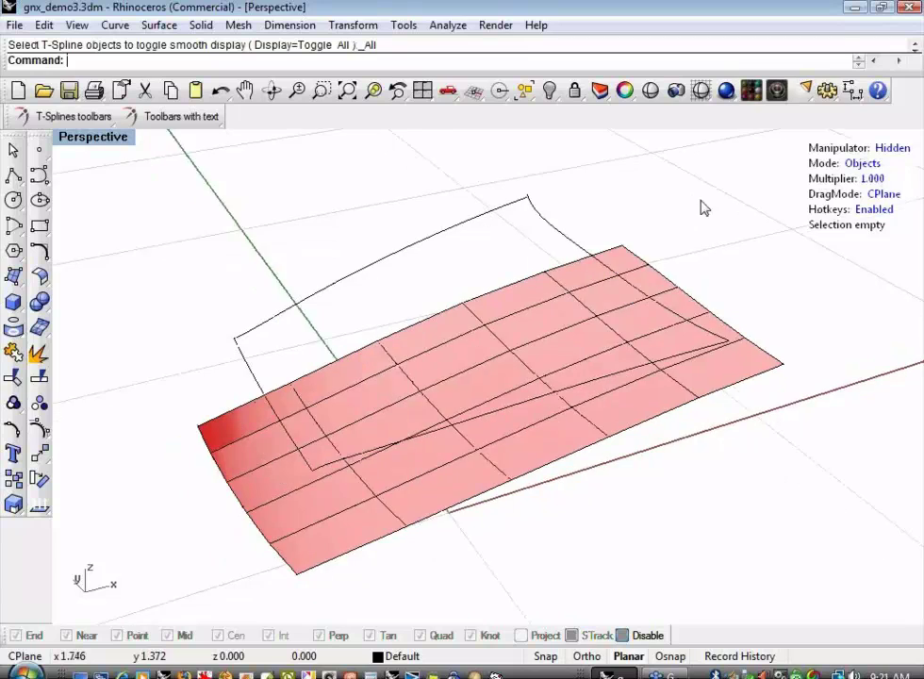
- Delete the two middle faces along the hood surface's long edge inside the outline curve
{"action": "mouse_move", "coordinate": [674, 288]}
{"action": "right_mouse_down"}
{"action": "mouse_move", "coordinate": [658, 327]}
{"action": "mouse_move", "coordinate": [605, 345]}
{"action": "mouse_move", "coordinate": [580, 337]}
{"action": "mouse_move", "coordinate": [598, 304]}
{"action": "mouse_move", "coordinate": [683, 289]}
{"action": "right_mouse_up"}
{"action": "key", "text": "d"}
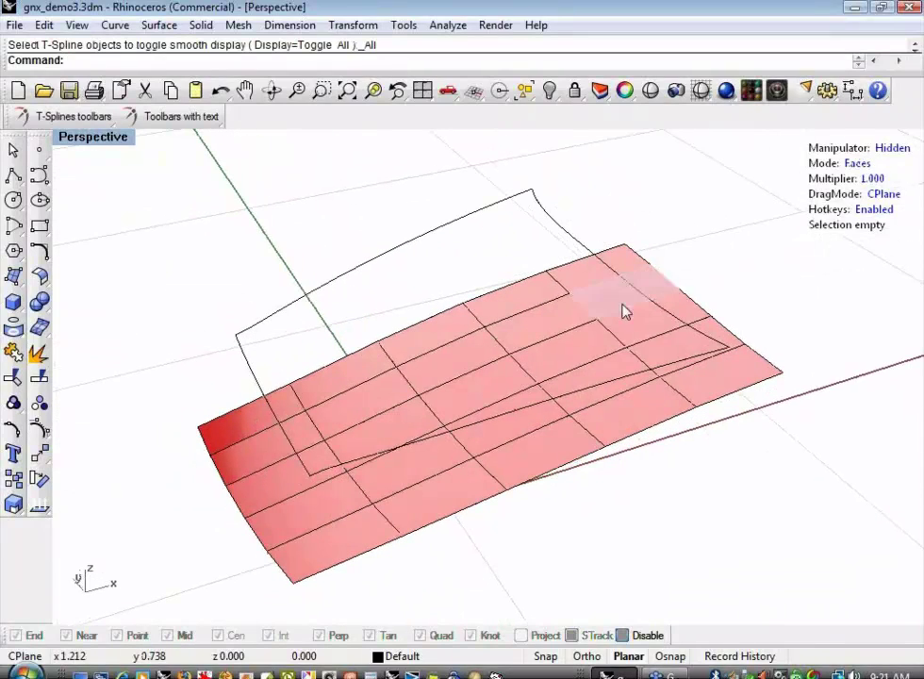
{"action": "left_click", "coordinate": [510, 300]}
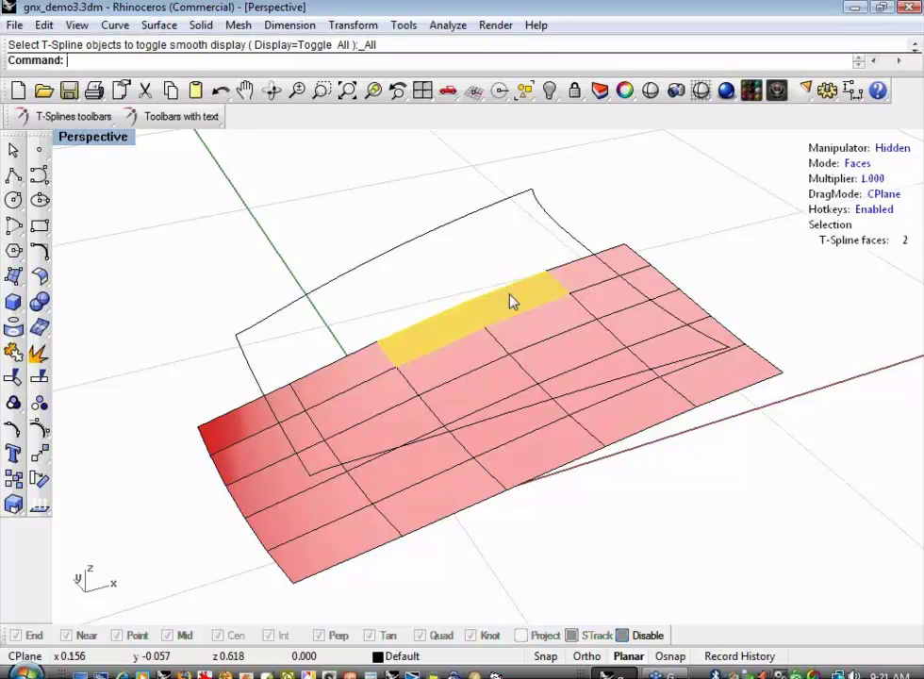
{"action": "key", "text": "Delete"}
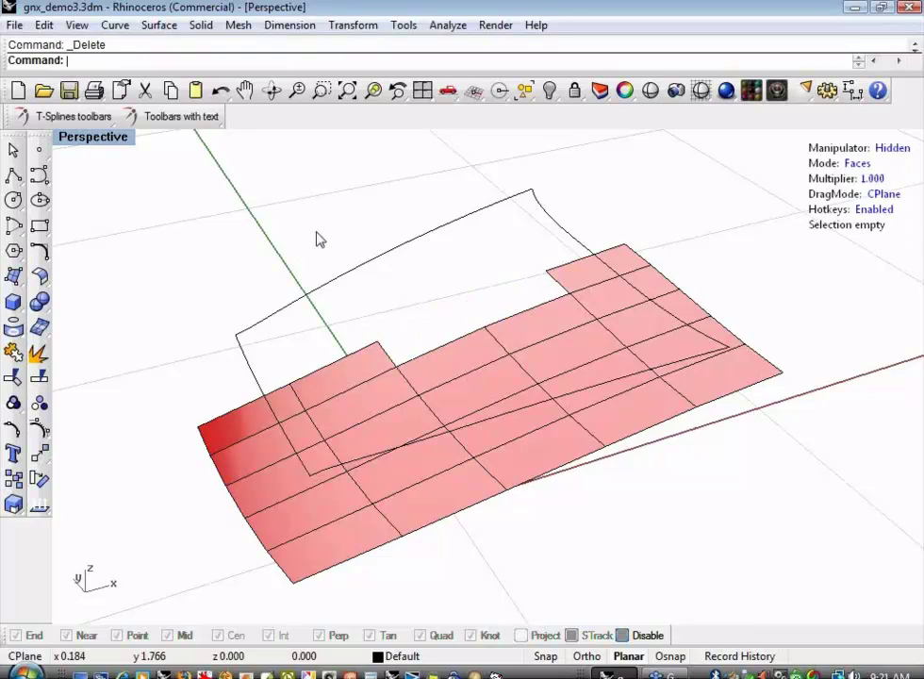
- Insert a lengthwise line of points with Simple insertion beside the notch, from the second cross edge to the hood's far end
{"action": "right_click_drag", "start_coordinate": [412, 245], "coordinate": [384, 287], "text": "shift"}
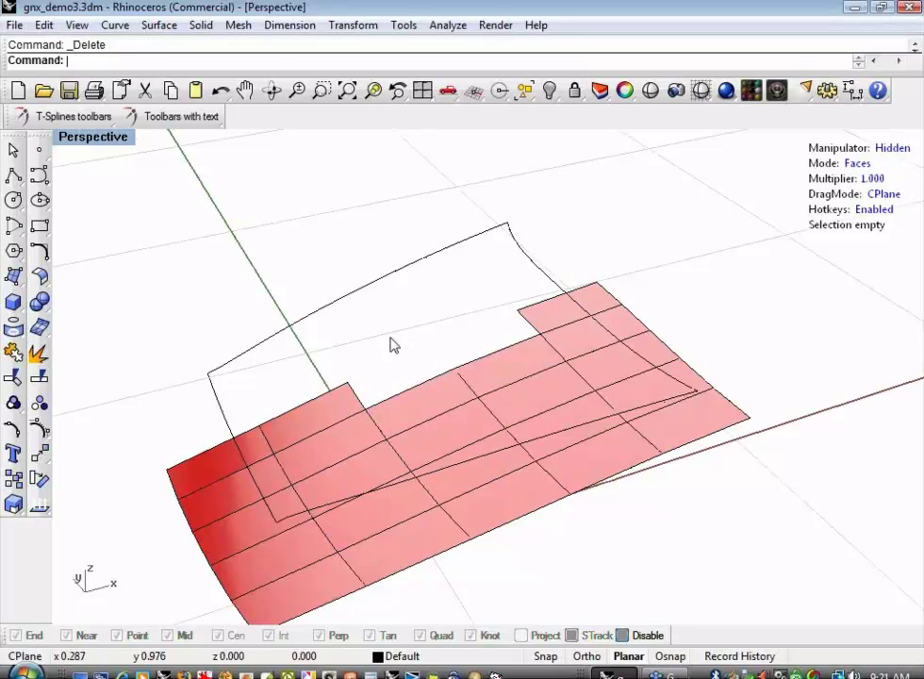
{"action": "left_click", "coordinate": [179, 116]}
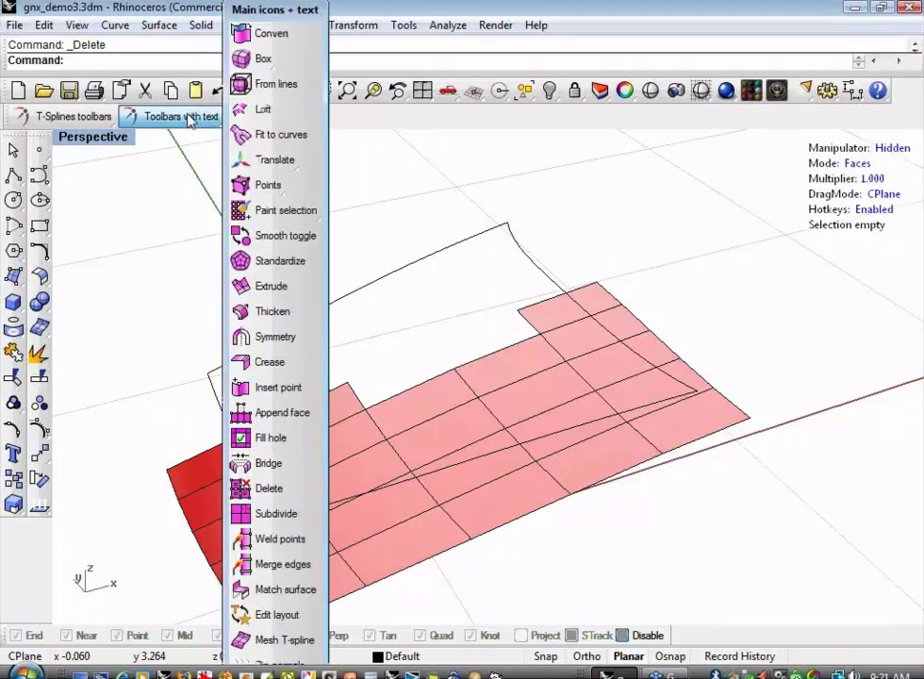
{"action": "left_click", "coordinate": [283, 389]}
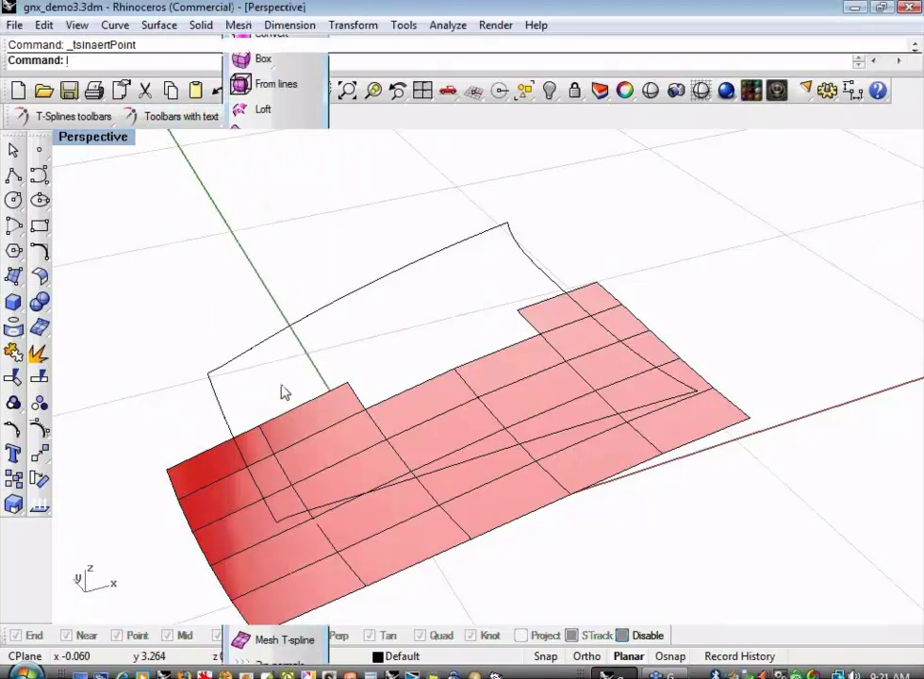
{"action": "left_click", "coordinate": [280, 463]}
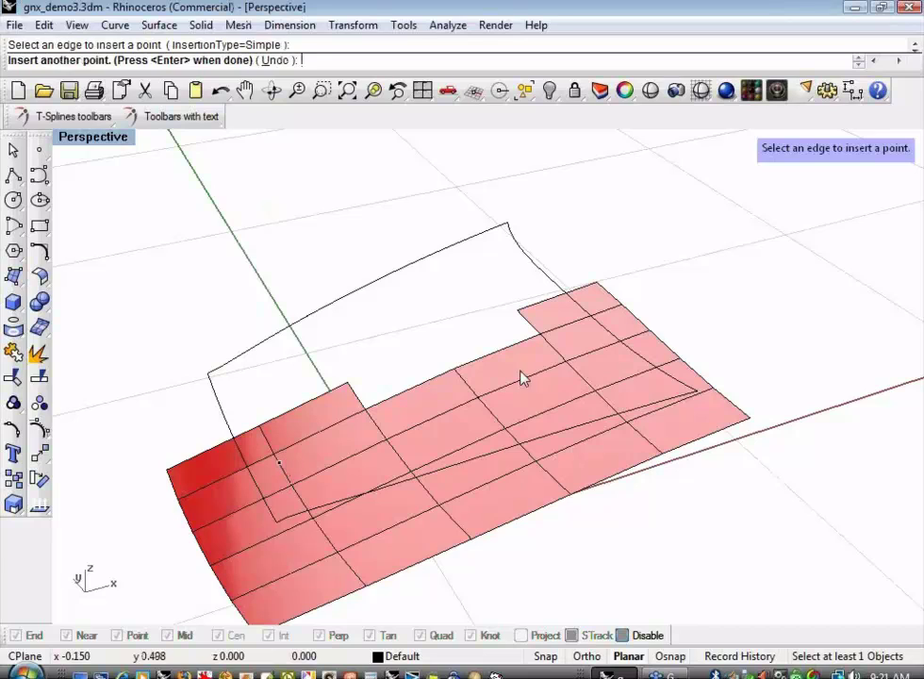
{"action": "left_click", "coordinate": [644, 325]}
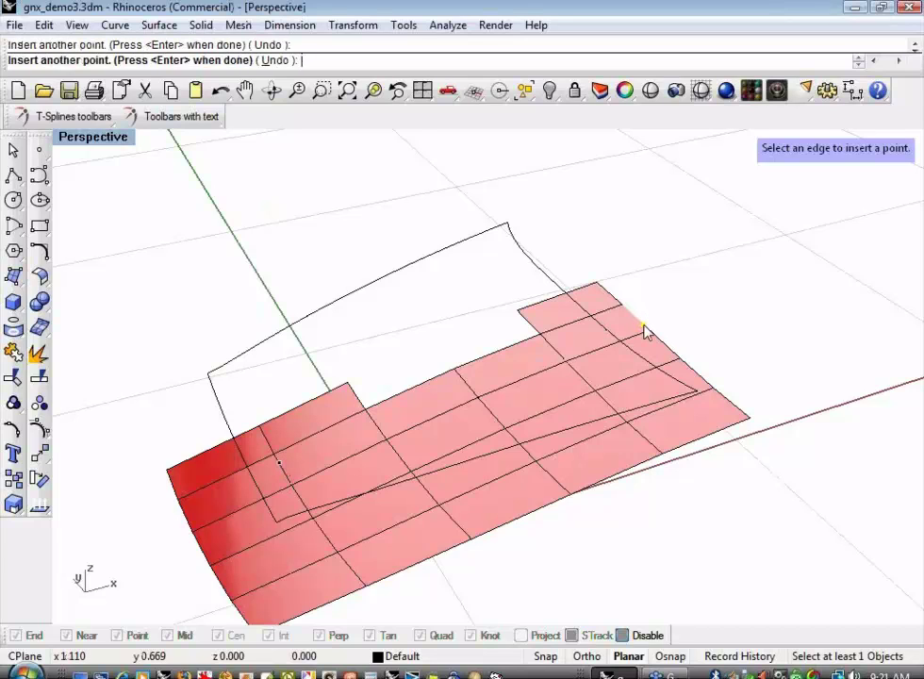
{"action": "key", "text": "Return"}
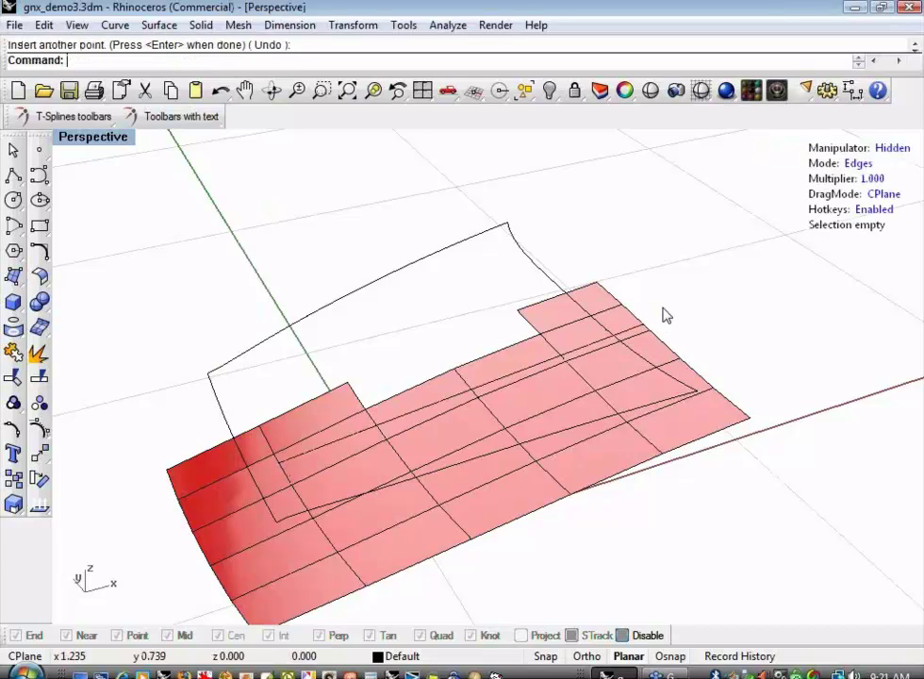
- Insert a second line of points between the first one and the notch, ending at the cross edge at the notch's far end
{"action": "right_click_drag", "start_coordinate": [672, 307], "coordinate": [634, 298]}
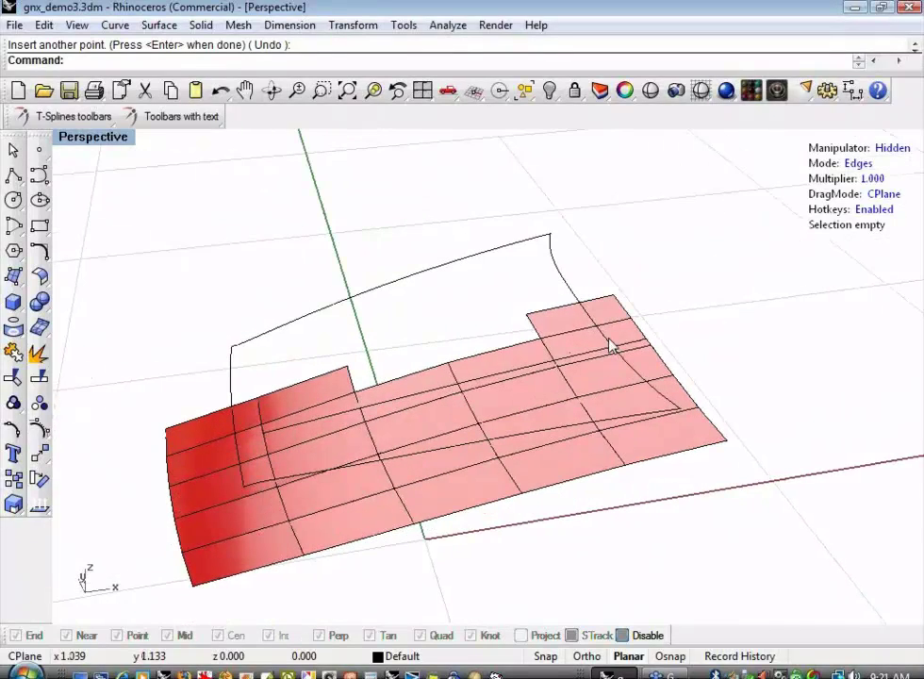
{"action": "scroll", "coordinate": [562, 343], "scroll_direction": "up", "scroll_amount": 4}
{"action": "right_click_drag", "start_coordinate": [552, 354], "coordinate": [598, 326], "text": "shift"}
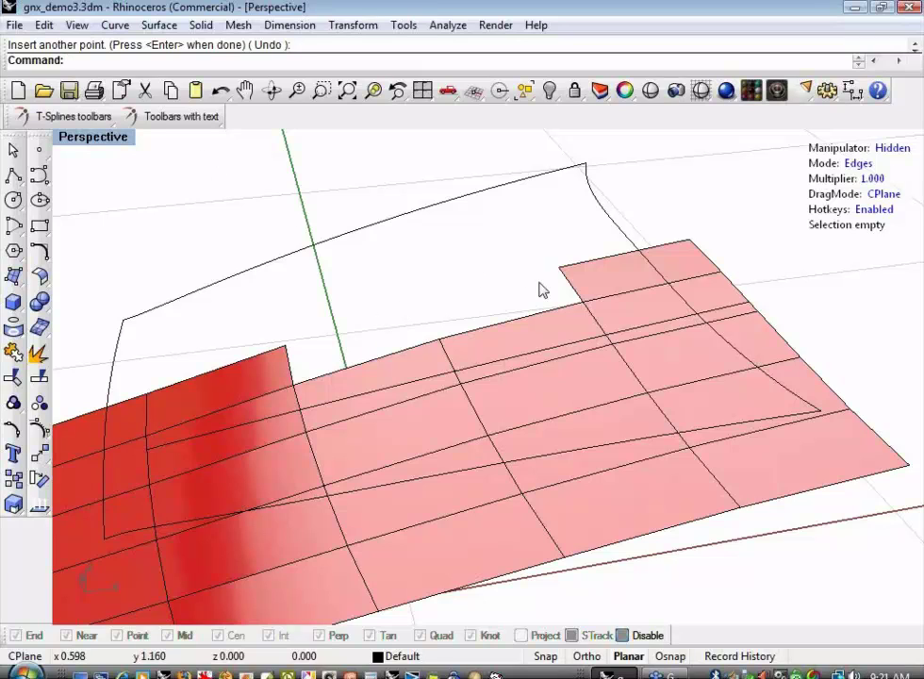
{"action": "left_click", "coordinate": [570, 291]}
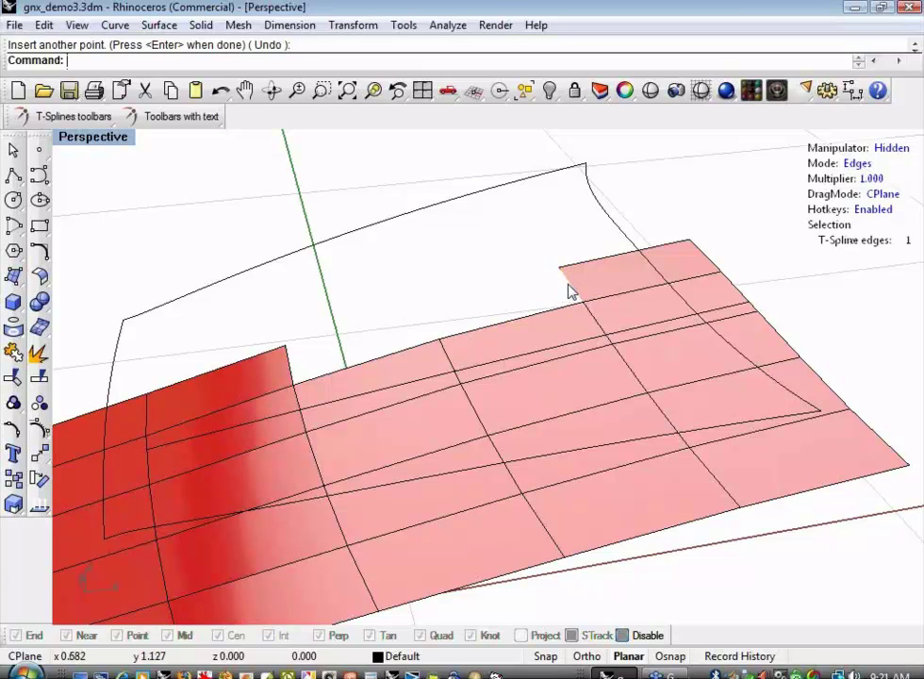
{"action": "left_click", "coordinate": [524, 294]}
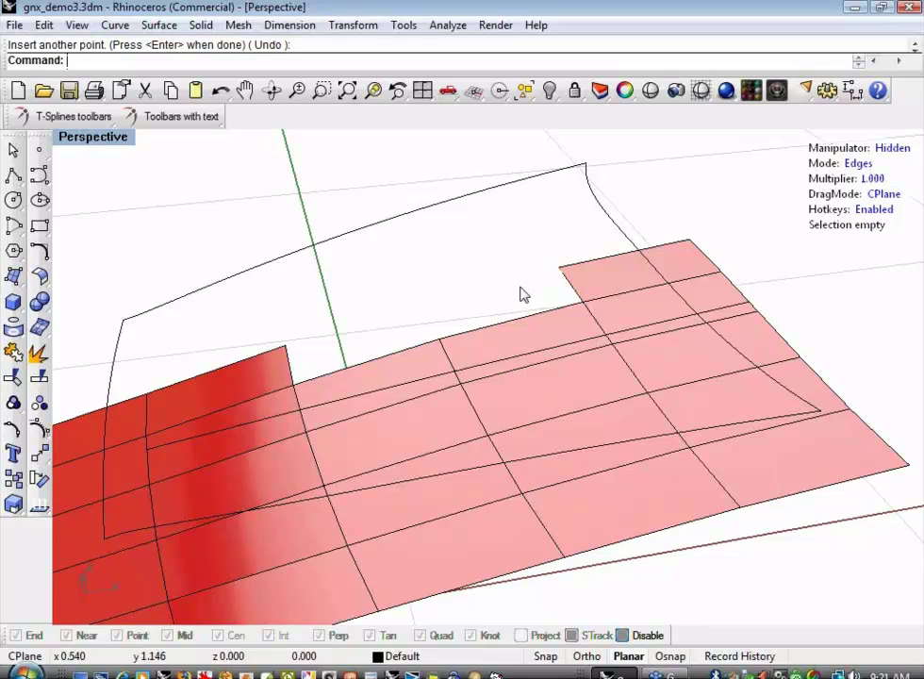
{"action": "right_click_drag", "start_coordinate": [434, 325], "coordinate": [443, 288], "text": "shift"}
{"action": "left_click", "coordinate": [180, 116]}
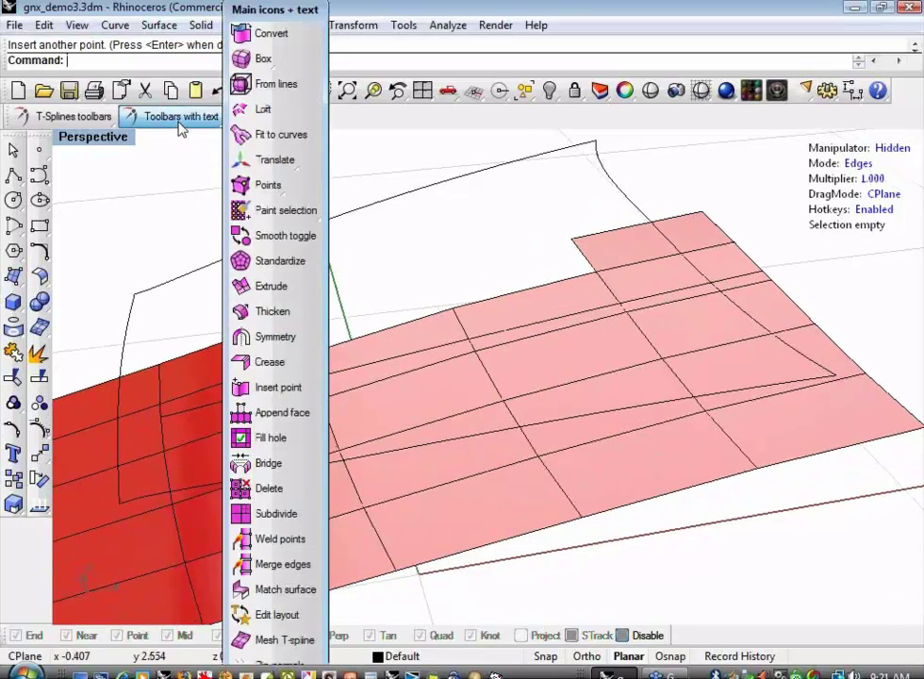
{"action": "left_click", "coordinate": [275, 392]}
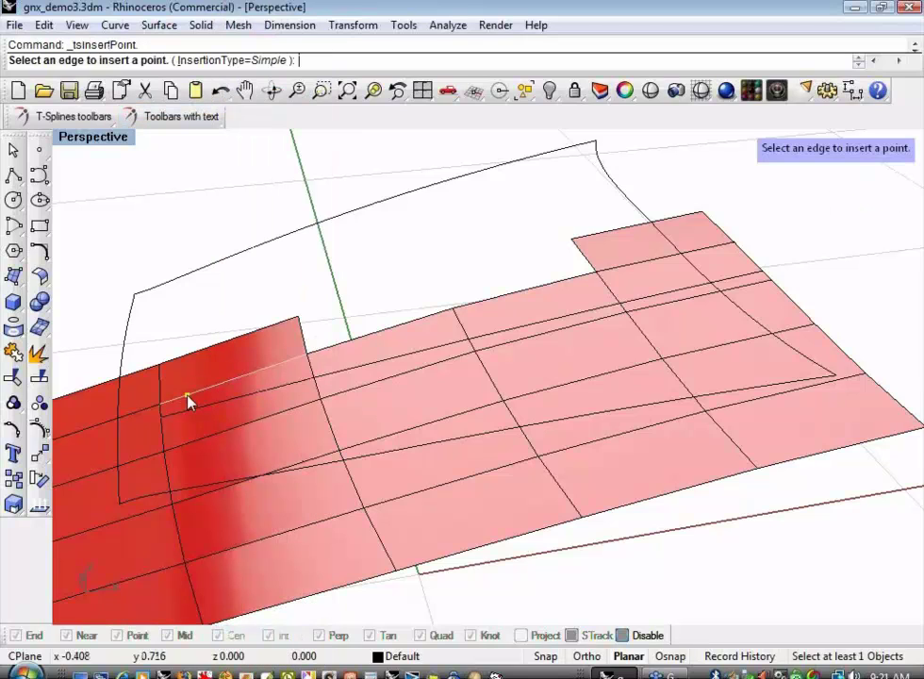
{"action": "left_click", "coordinate": [160, 408]}
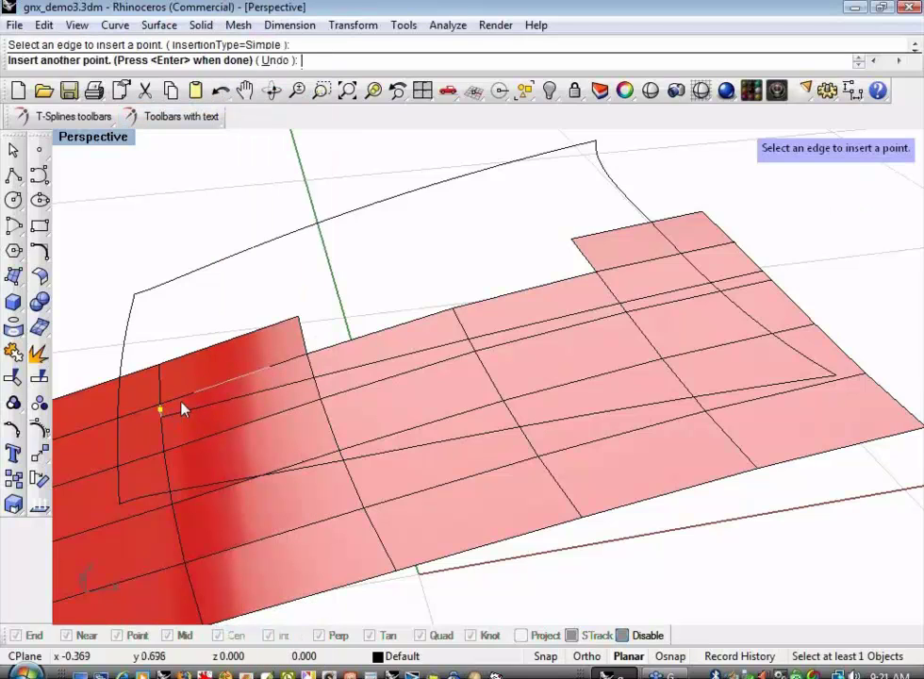
{"action": "left_click", "coordinate": [608, 288]}
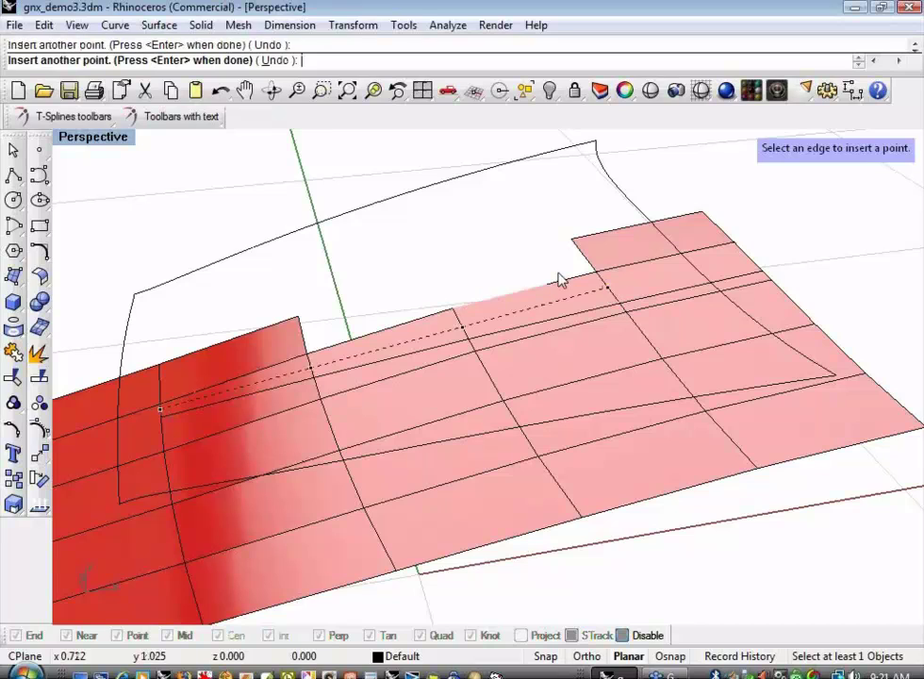
{"action": "key", "text": "Return"}
- Raise the two collinear edges at the notch's far end vertically, and lift the short middle cross edge beside the notch by less
{"action": "right_click_drag", "start_coordinate": [529, 258], "coordinate": [482, 259], "text": "shift"}
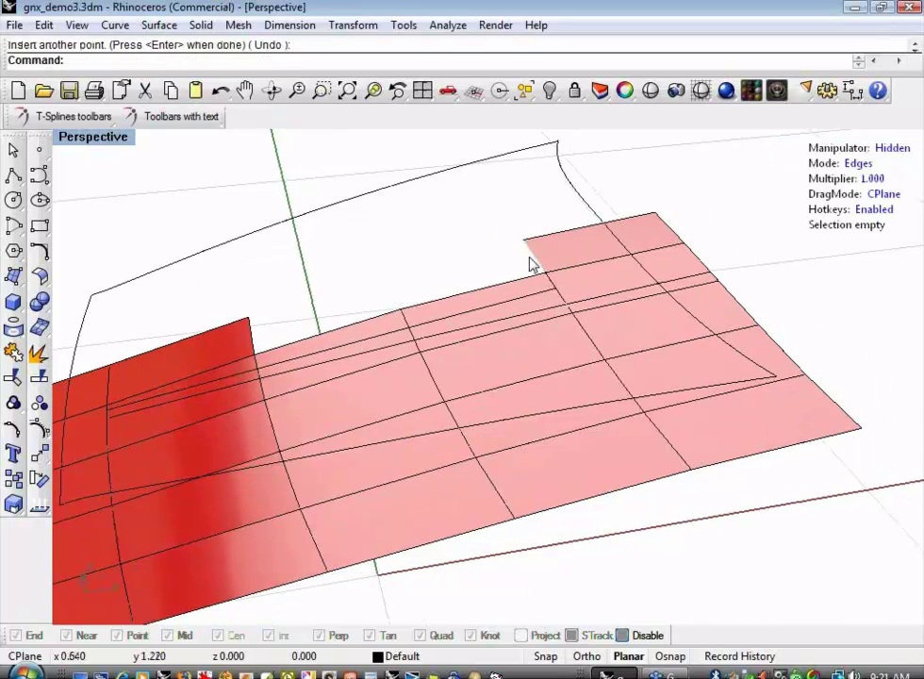
{"action": "left_click", "coordinate": [533, 260]}
{"action": "left_click", "coordinate": [551, 285], "text": "shift"}
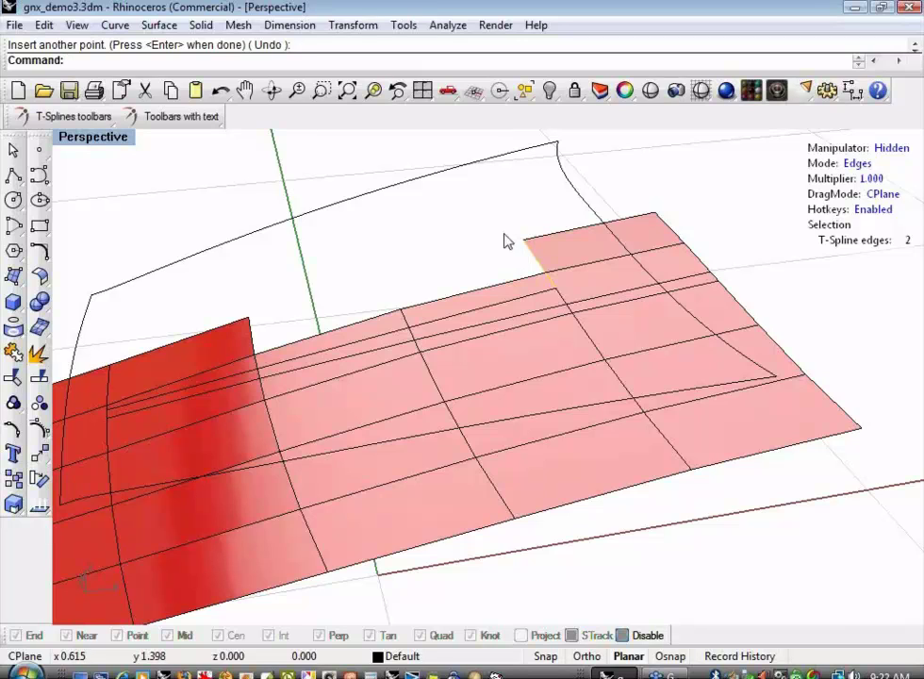
{"action": "key", "text": "w"}
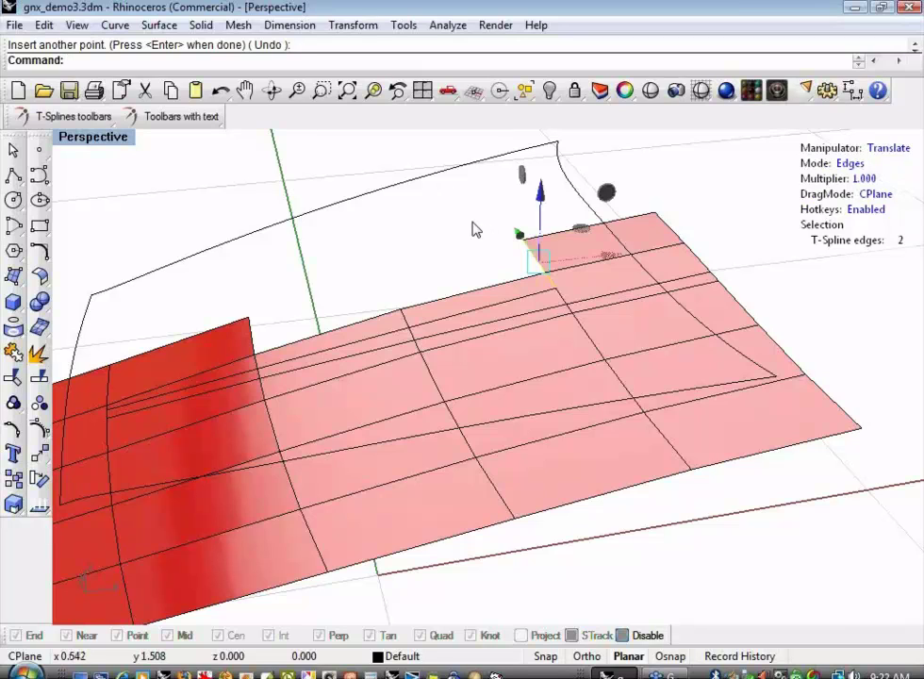
{"action": "left_click_drag", "start_coordinate": [543, 197], "coordinate": [551, 185]}
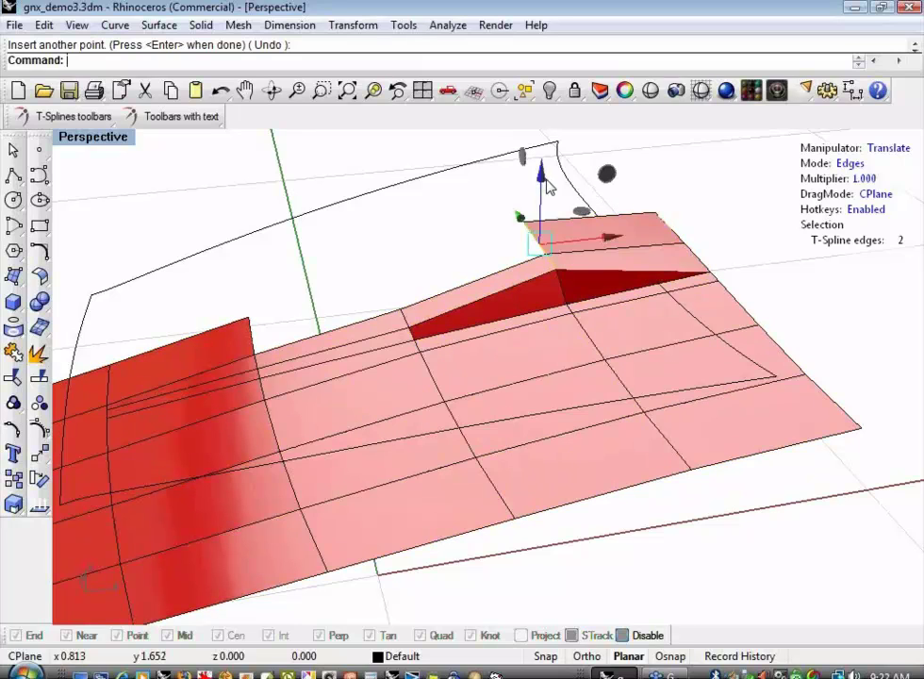
{"action": "left_click", "coordinate": [407, 321]}
{"action": "left_click_drag", "start_coordinate": [410, 262], "coordinate": [407, 250]}
- Move the two lengthwise edges bordering the notch along Y, away from the opening and toward the raised row
{"action": "right_click_drag", "start_coordinate": [287, 269], "coordinate": [510, 319], "text": "shift"}
{"action": "left_click", "coordinate": [474, 314]}
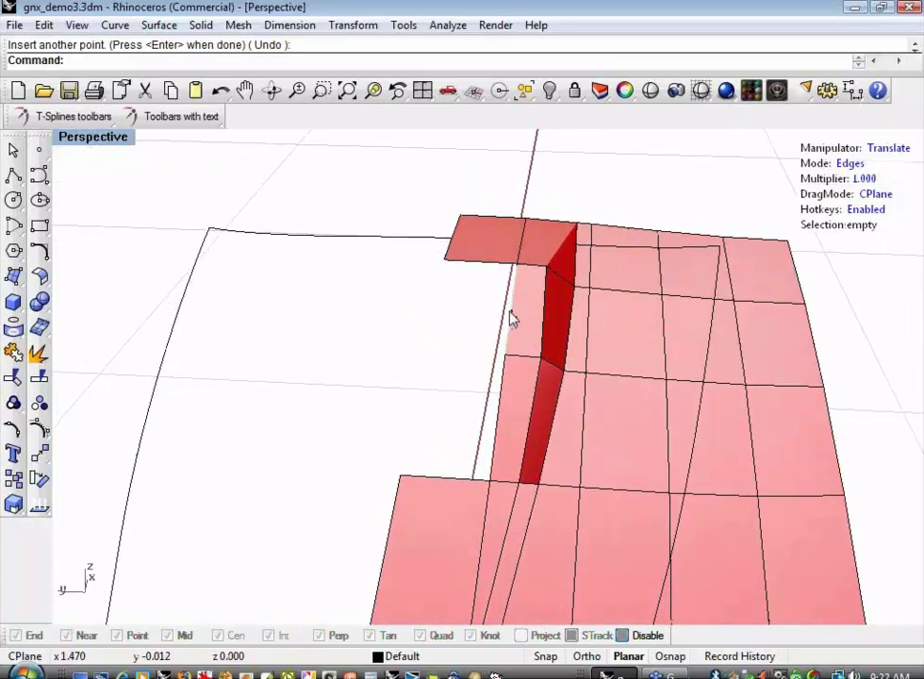
{"action": "left_click", "coordinate": [511, 319]}
{"action": "left_click_drag", "start_coordinate": [438, 309], "coordinate": [453, 304]}
{"action": "left_click", "coordinate": [514, 412]}
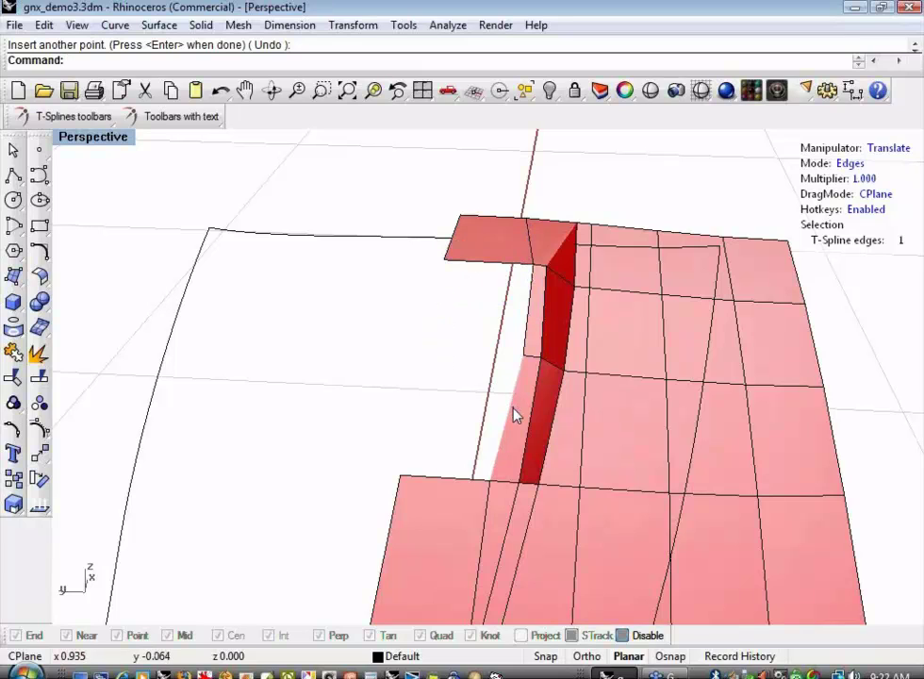
{"action": "left_click_drag", "start_coordinate": [438, 417], "coordinate": [449, 415]}
- Move the middle vertex on the notch's border slightly back toward the opening along Y
{"action": "left_click", "coordinate": [848, 164]}
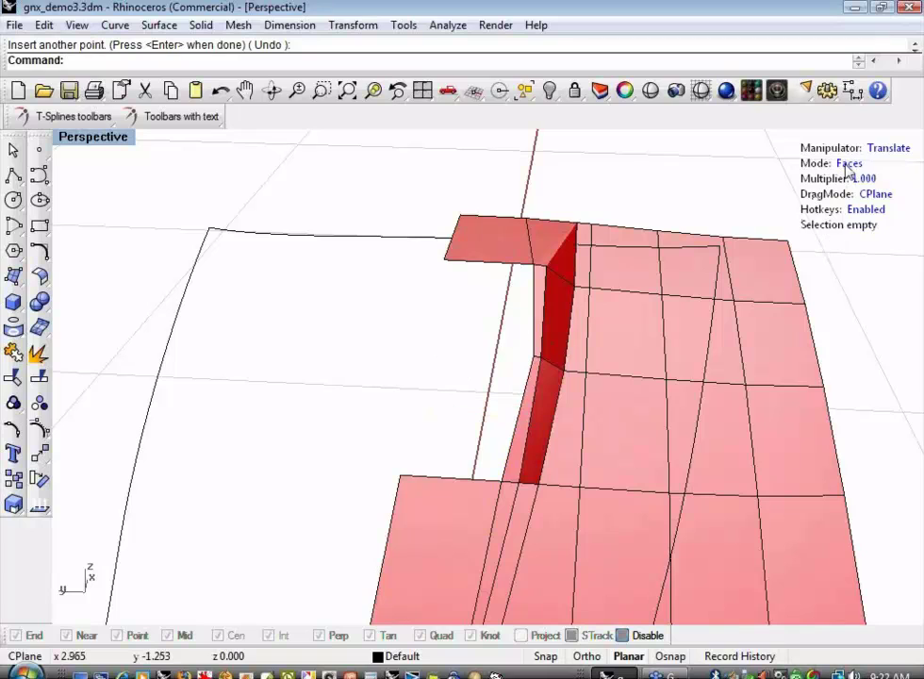
{"action": "left_click", "coordinate": [848, 164]}
{"action": "left_click", "coordinate": [533, 359]}
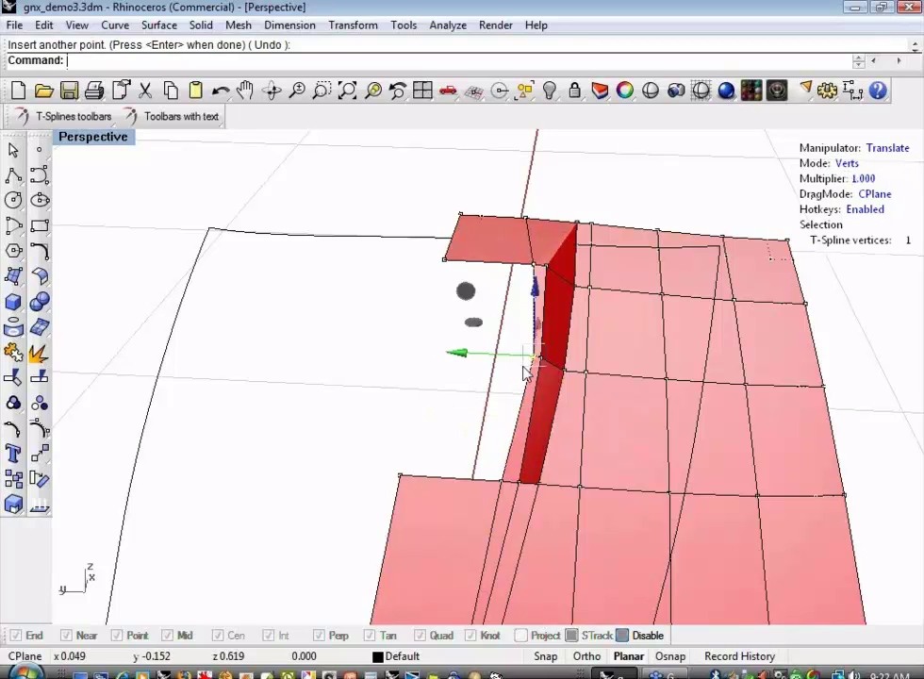
{"action": "mouse_move", "coordinate": [459, 354]}
{"action": "left_mouse_down"}
{"action": "mouse_move", "coordinate": [457, 363]}
{"action": "mouse_move", "coordinate": [453, 349]}
{"action": "left_mouse_up"}
- Toggle the T-spline's smooth display and examine the raised scoop shape from several angles
{"action": "left_click", "coordinate": [452, 298]}
{"action": "right_click_drag", "start_coordinate": [453, 298], "coordinate": [436, 356]}
{"action": "right_click_drag", "start_coordinate": [452, 350], "coordinate": [265, 334]}
{"action": "right_click_drag", "start_coordinate": [345, 300], "coordinate": [502, 275]}
{"action": "key", "text": "Tab"}
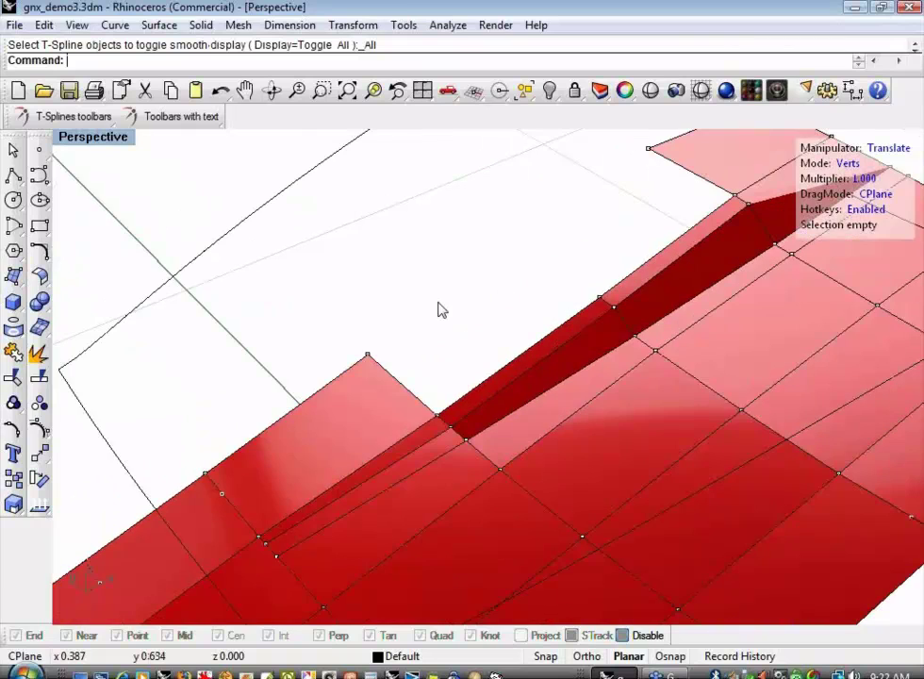
{"action": "right_click_drag", "start_coordinate": [439, 310], "coordinate": [427, 231]}
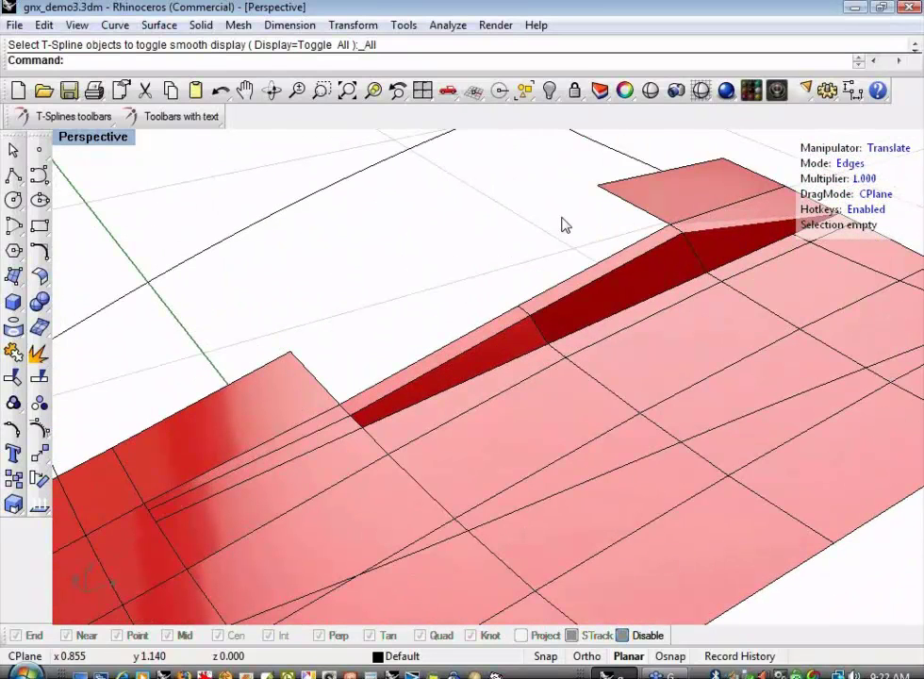
- Extrude the edge at the notch's near end lengthwise across the opening and adjust the new edge's position along X
{"action": "left_click", "coordinate": [162, 124]}
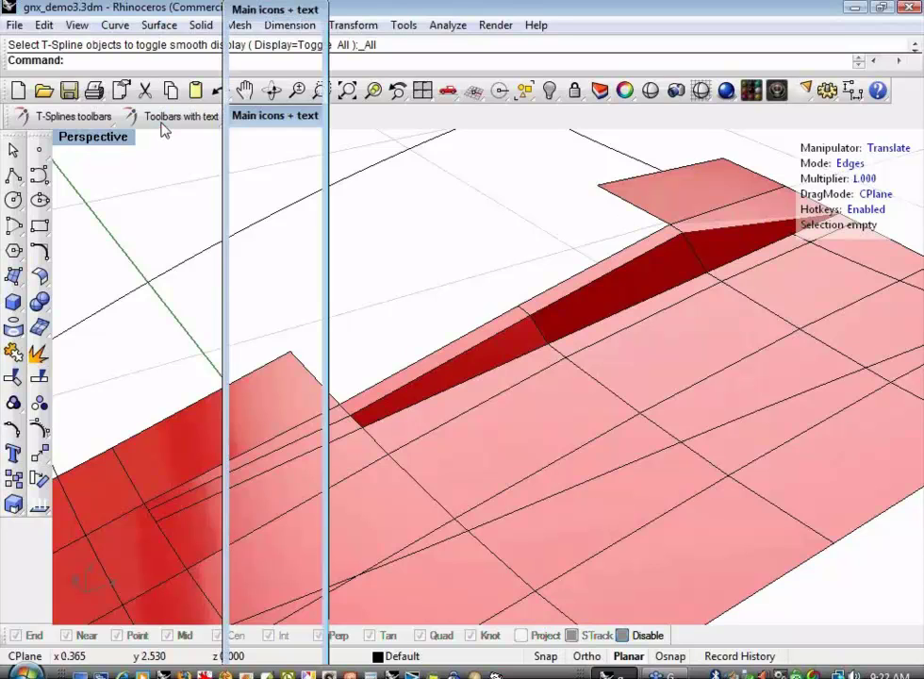
{"action": "left_click", "coordinate": [264, 288]}
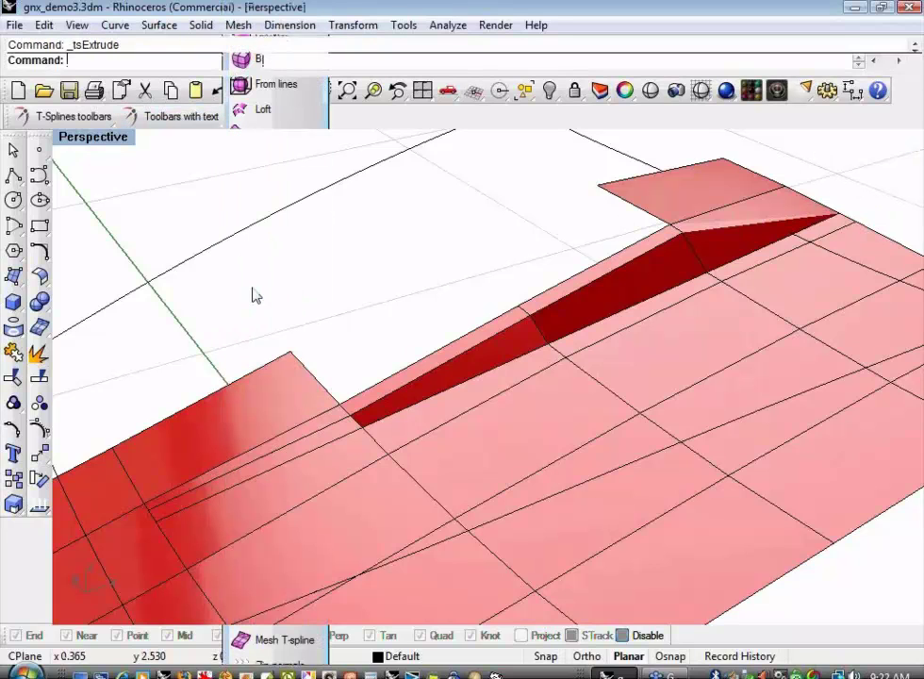
{"action": "right_click", "coordinate": [323, 314]}
{"action": "left_click_drag", "start_coordinate": [374, 357], "coordinate": [376, 357]}
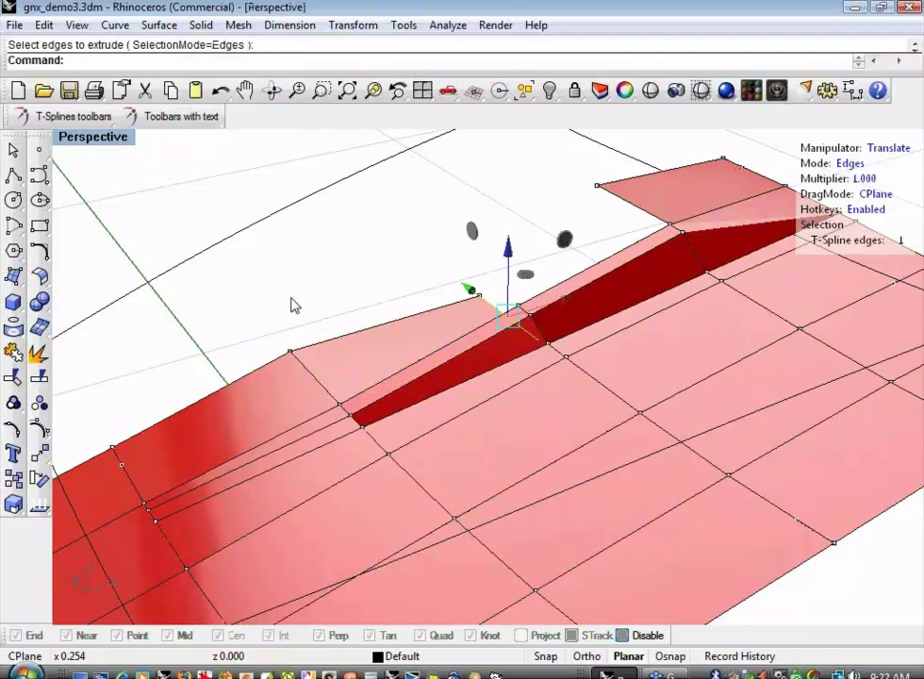
{"action": "right_click_drag", "start_coordinate": [295, 305], "coordinate": [401, 281]}
{"action": "left_click", "coordinate": [426, 287]}
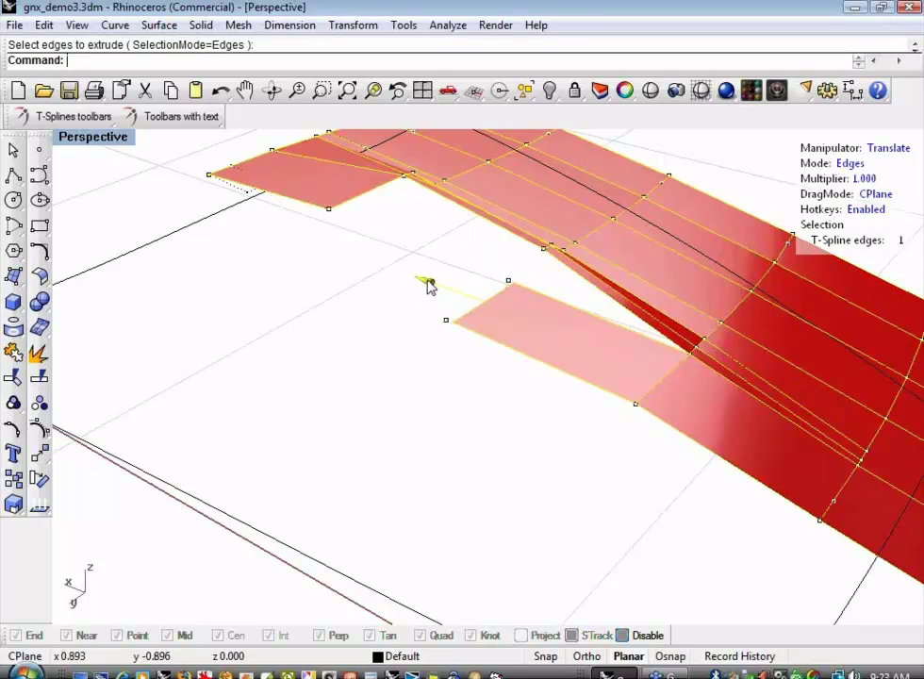
{"action": "left_click_drag", "start_coordinate": [429, 280], "coordinate": [431, 281]}
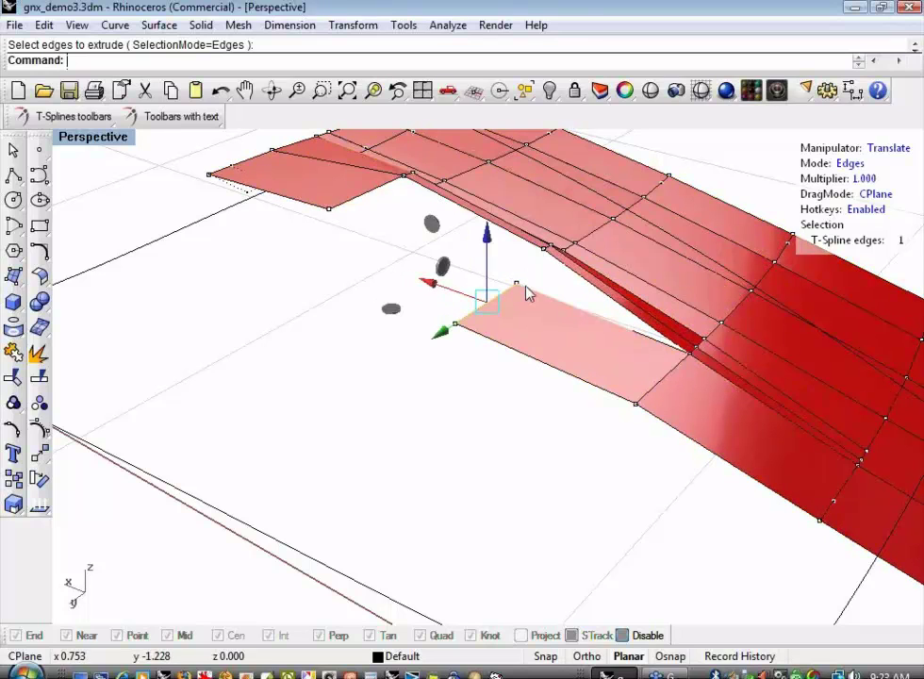
- Extrude the end edge of the strip crossing the opening twice more along X, toward the space beneath the hood's overhanging top
{"action": "key", "text": "Return"}
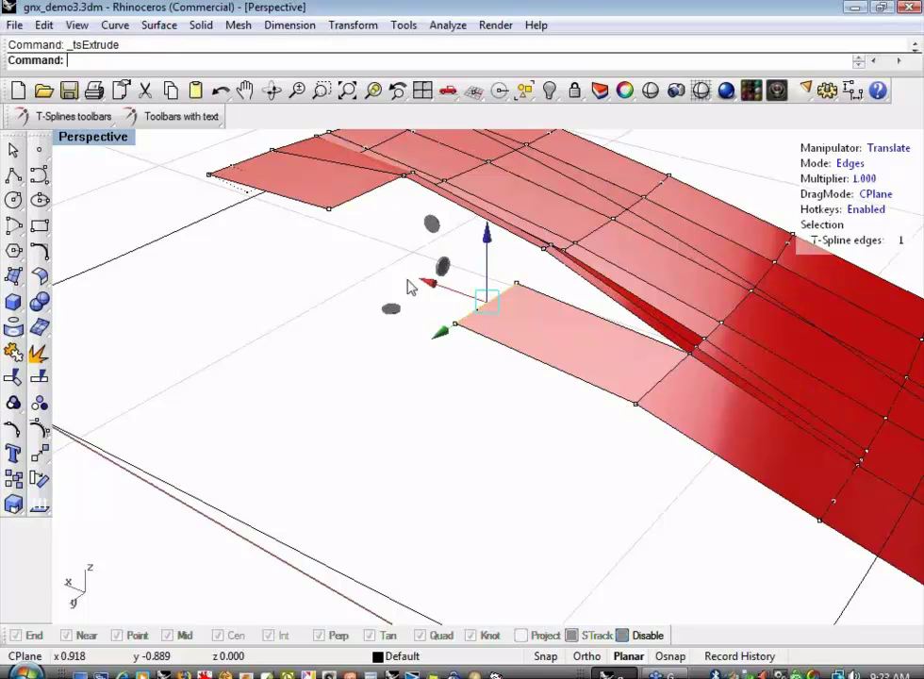
{"action": "left_click_drag", "start_coordinate": [429, 290], "coordinate": [319, 243]}
{"action": "right_click_drag", "start_coordinate": [294, 356], "coordinate": [334, 315]}
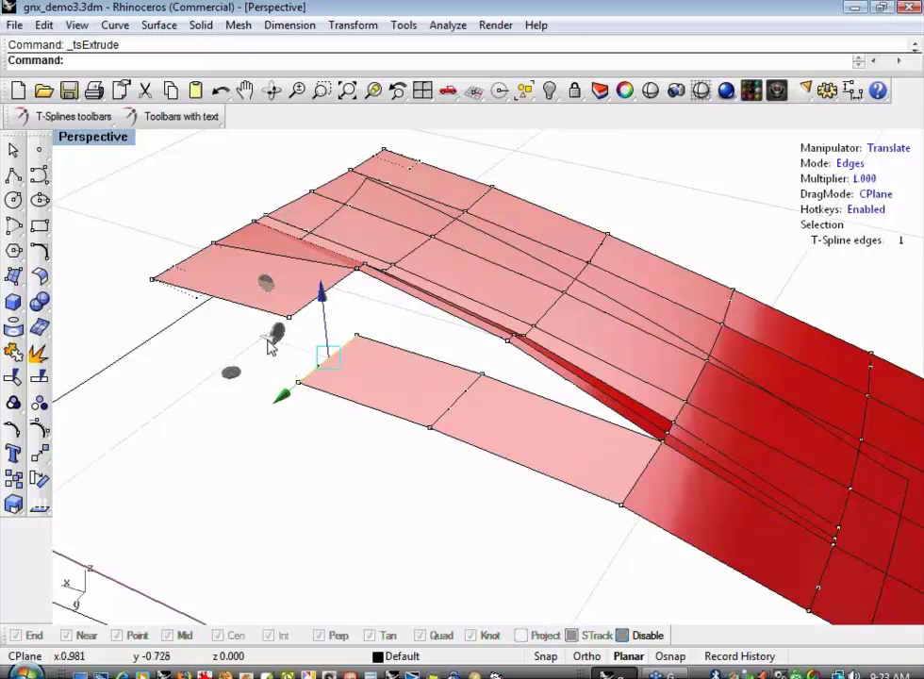
{"action": "left_click_drag", "start_coordinate": [271, 347], "coordinate": [174, 309]}
{"action": "right_click_drag", "start_coordinate": [219, 425], "coordinate": [273, 370], "text": "shift"}
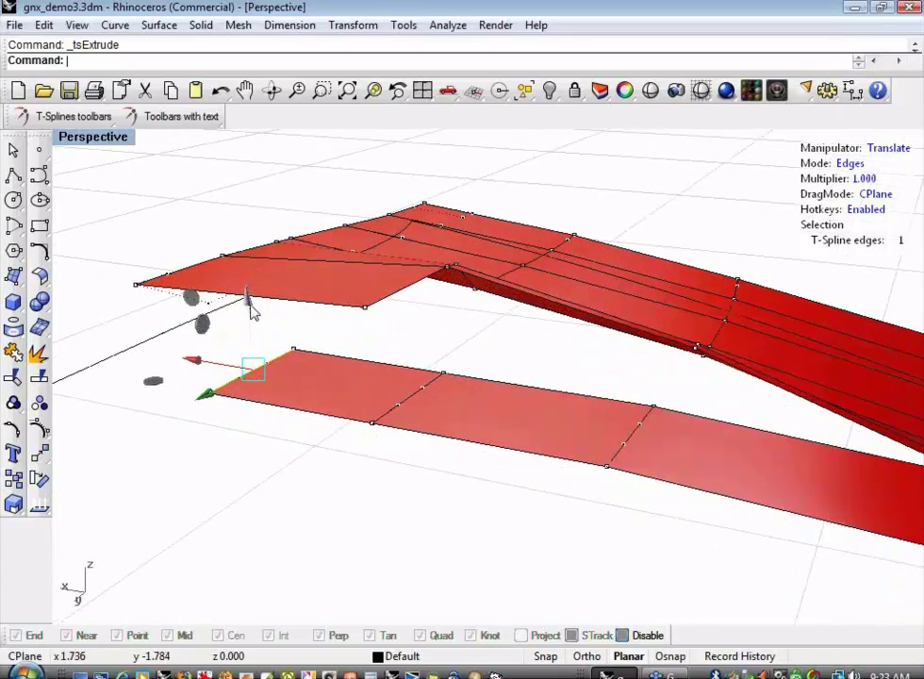
- Extrude the strip's end edge up into a back wall and return it forward and up to the overhanging top's edge
{"action": "left_click_drag", "start_coordinate": [249, 303], "coordinate": [254, 240]}
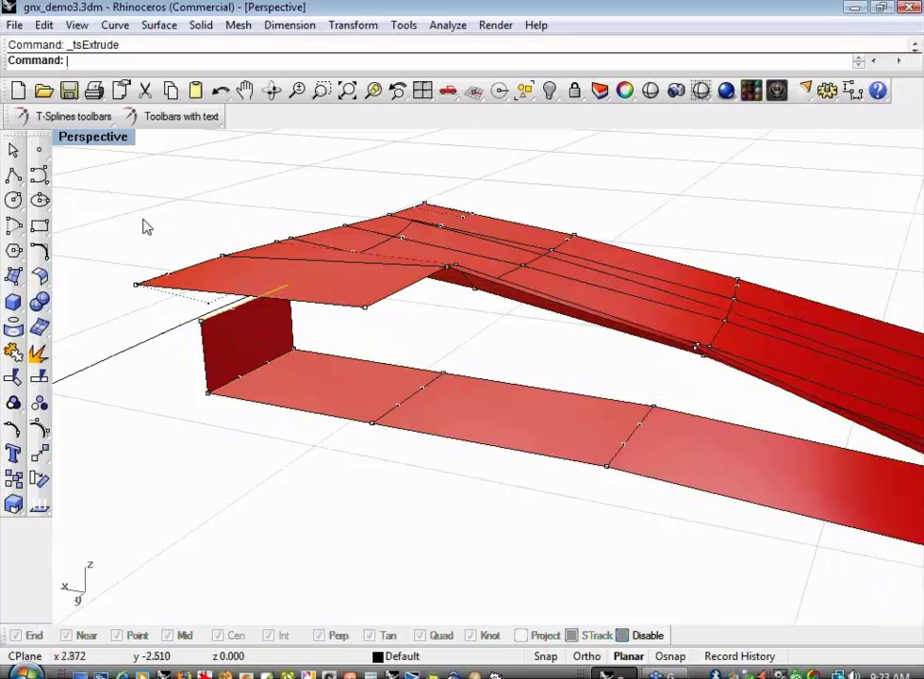
{"action": "left_click_drag", "start_coordinate": [188, 298], "coordinate": [358, 320], "text": "alt"}
{"action": "left_click_drag", "start_coordinate": [418, 256], "coordinate": [417, 215], "text": "alt"}
{"action": "right_click_drag", "start_coordinate": [509, 355], "coordinate": [273, 371]}
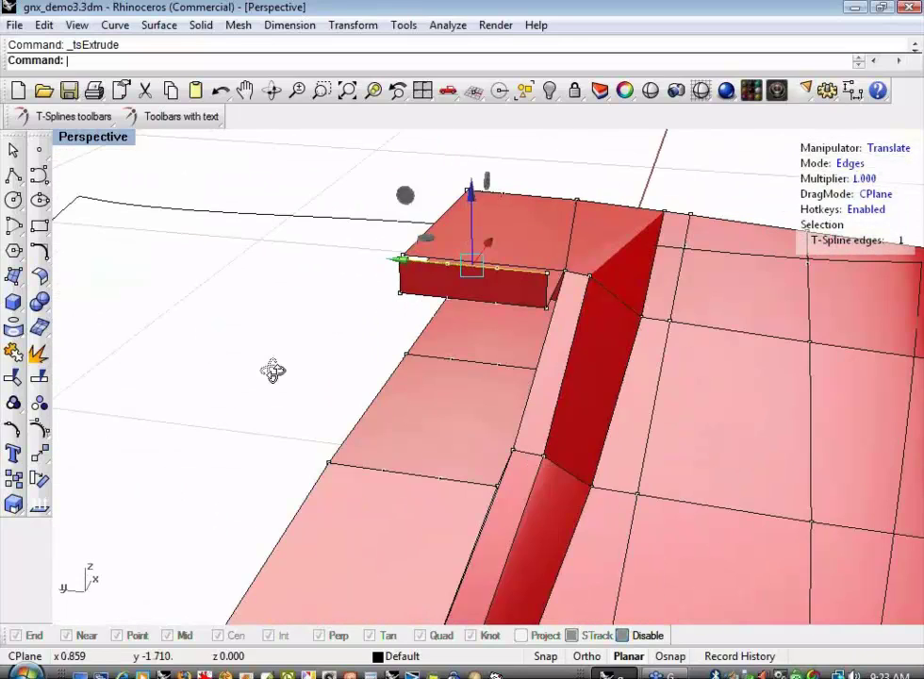
- Weld both upper corner points of the new lip to the matching corner points on the overhanging top's edge
{"action": "left_click", "coordinate": [181, 116]}
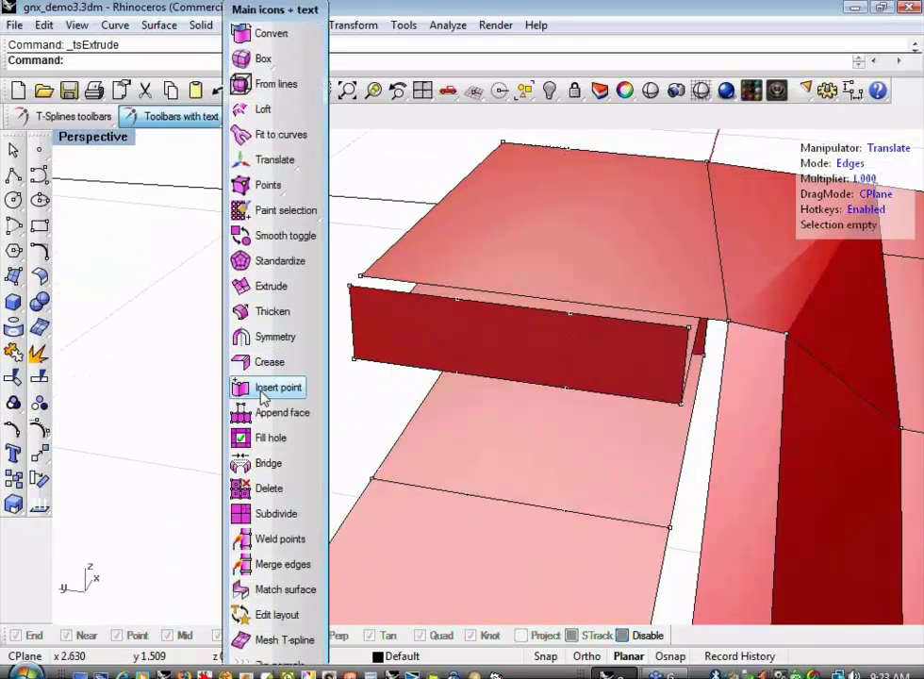
{"action": "left_click", "coordinate": [247, 540]}
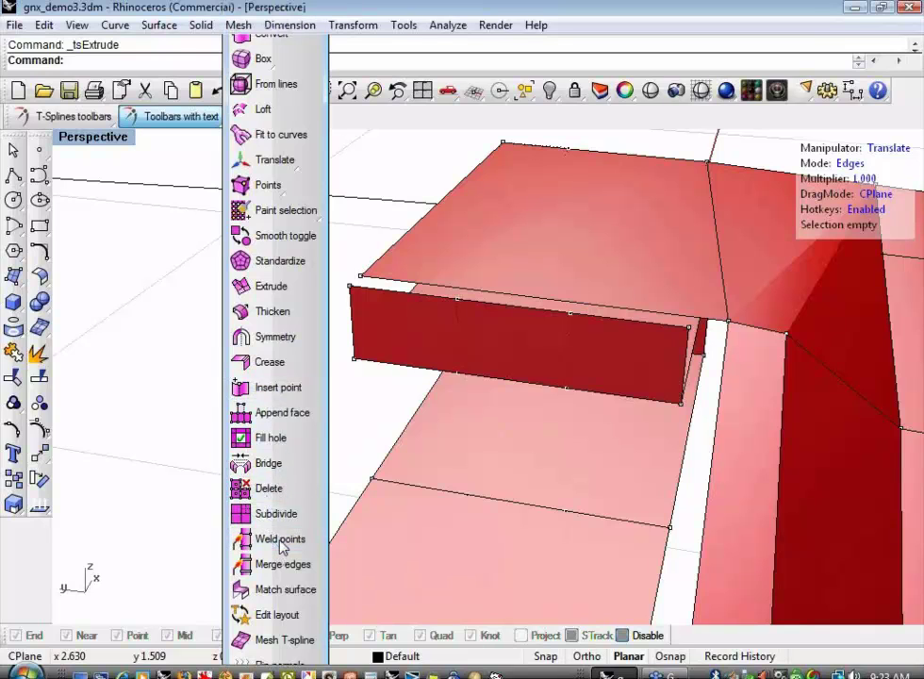
{"action": "left_click_drag", "start_coordinate": [336, 263], "coordinate": [373, 296]}
{"action": "right_click", "coordinate": [372, 297]}
{"action": "right_click_drag", "start_coordinate": [289, 334], "coordinate": [143, 300], "text": "shift"}
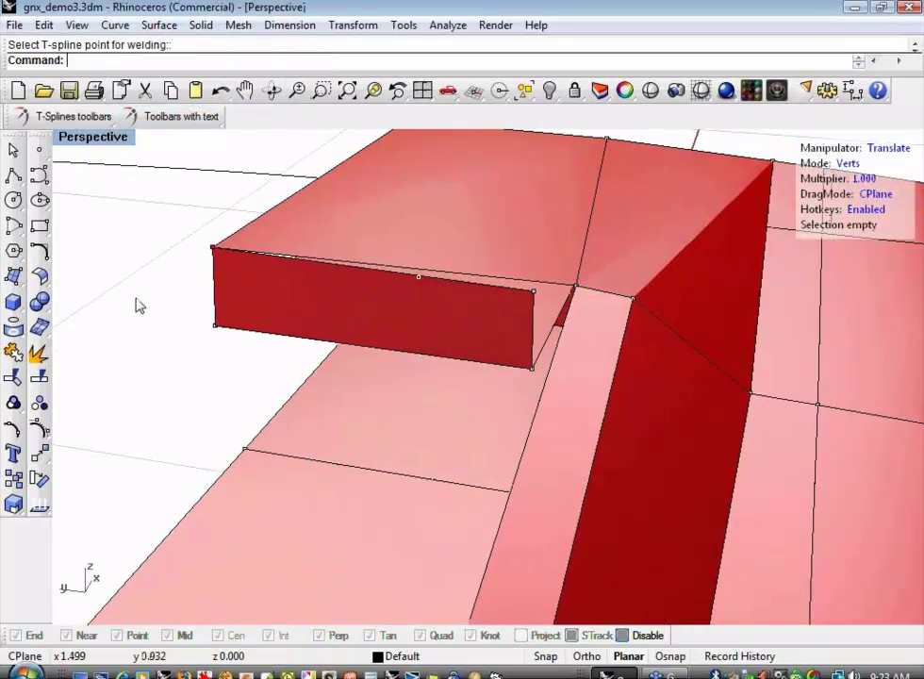
{"action": "left_click_drag", "start_coordinate": [584, 279], "coordinate": [572, 282]}
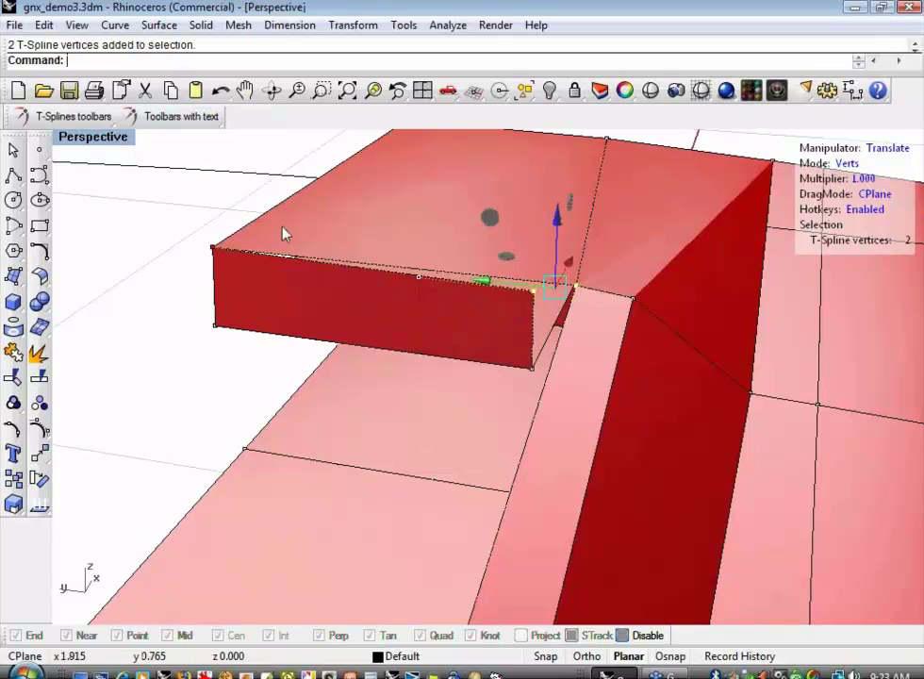
{"action": "right_click", "coordinate": [186, 212]}
{"action": "right_click_drag", "start_coordinate": [179, 286], "coordinate": [481, 285]}
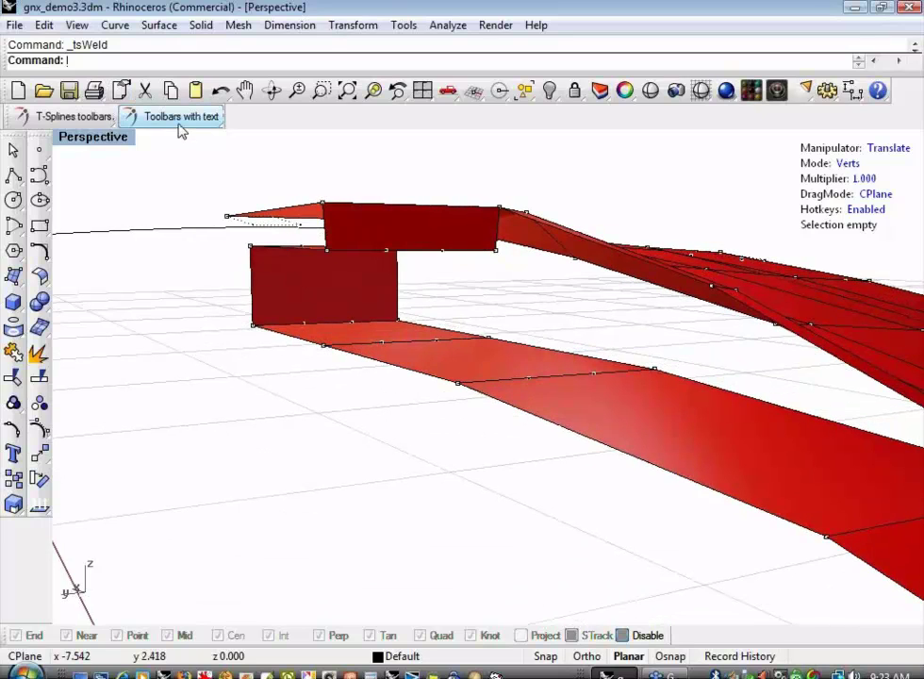
- Bridge the inner side edge of the scoop floor's end segment to the side edge of the ceiling above with one segment
{"action": "left_click", "coordinate": [181, 118]}
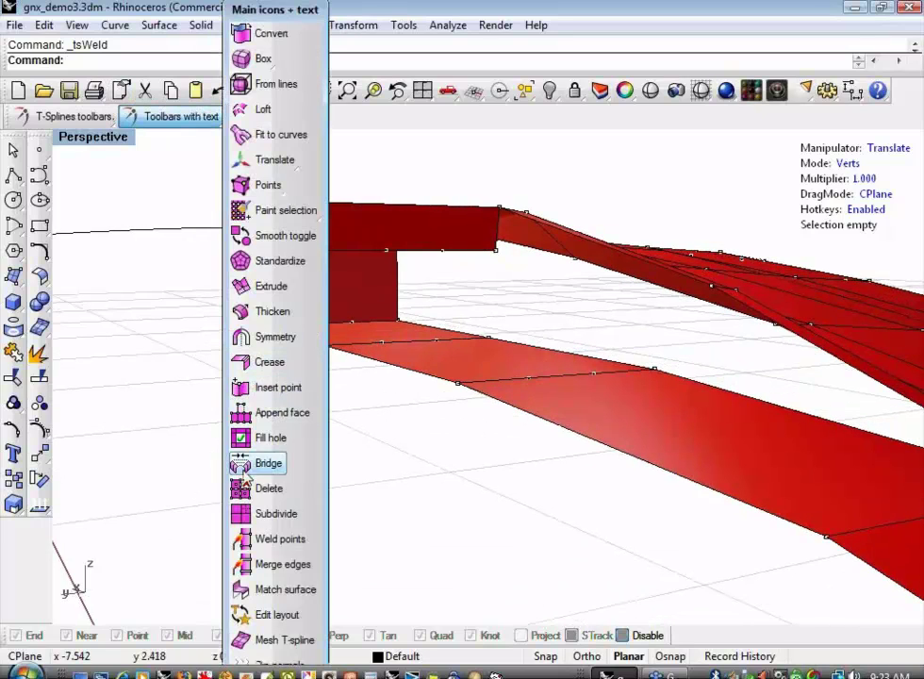
{"action": "left_click", "coordinate": [257, 469]}
{"action": "right_click_drag", "start_coordinate": [415, 308], "coordinate": [486, 335]}
{"action": "right_click", "coordinate": [542, 318]}
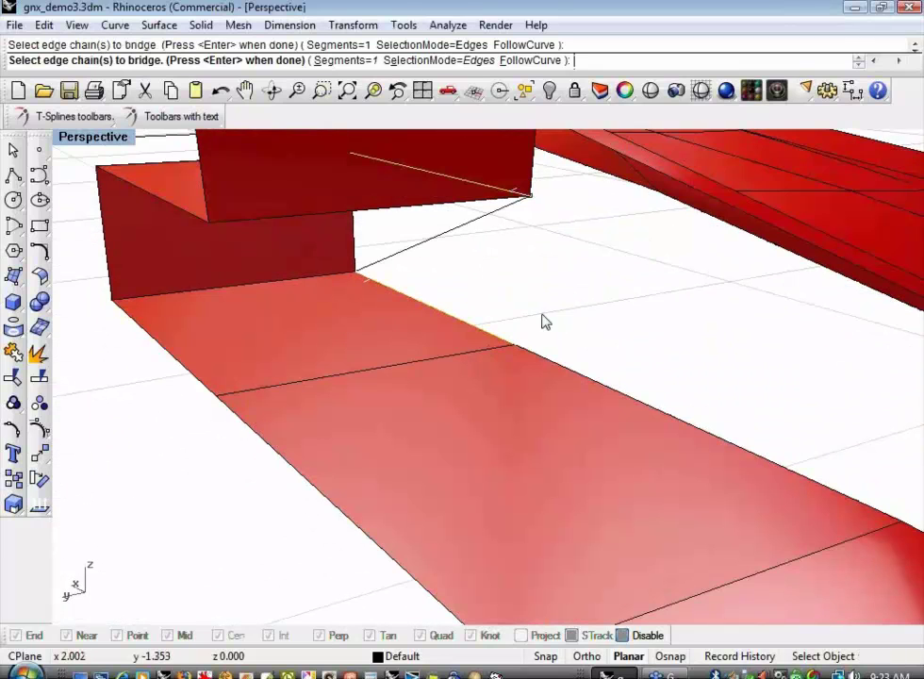
{"action": "right_click_drag", "start_coordinate": [547, 317], "coordinate": [491, 310], "text": "shift"}
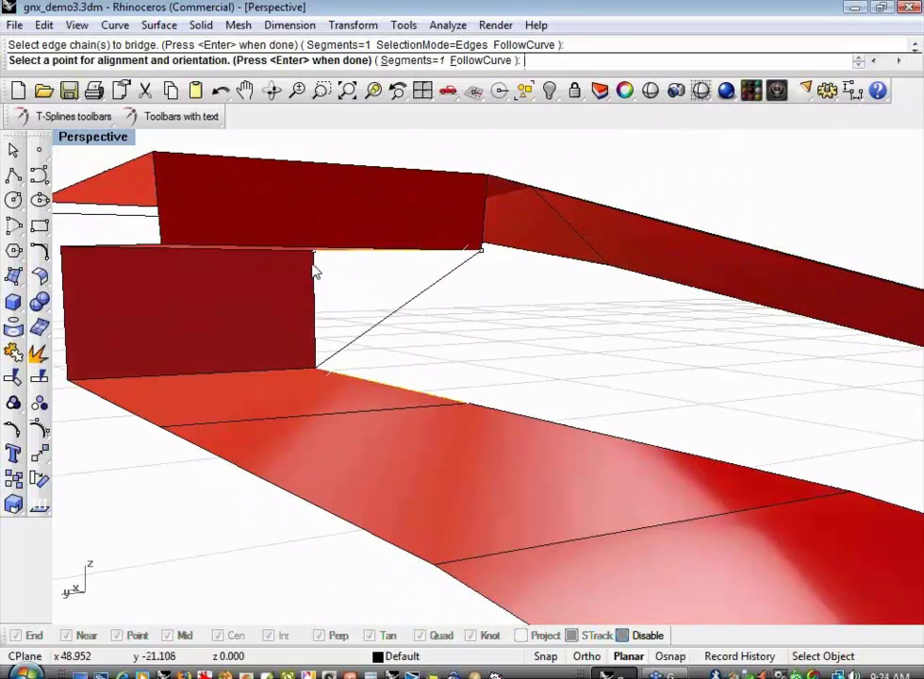
{"action": "key", "text": "Return"}
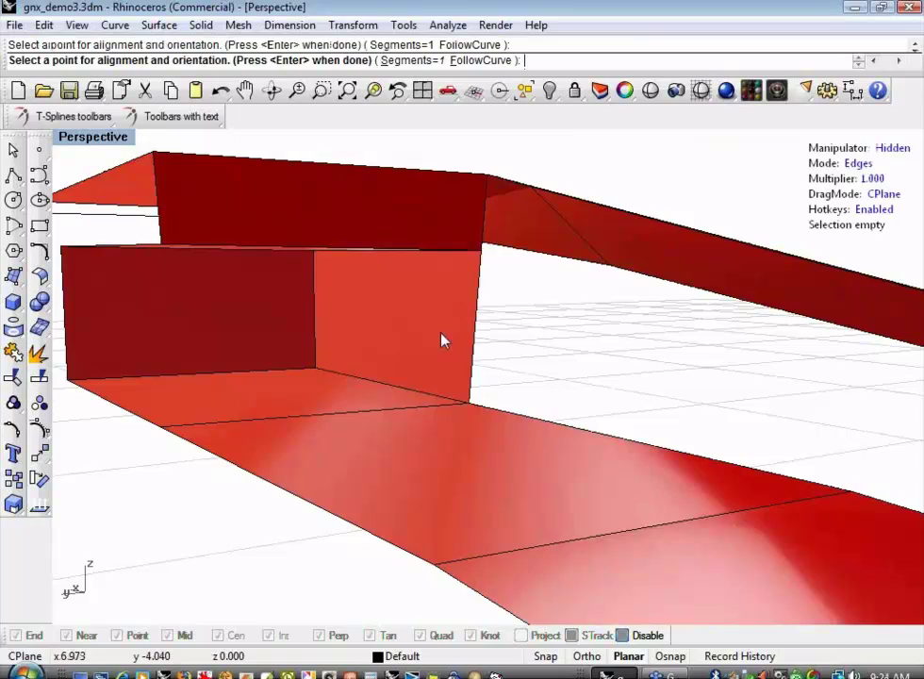
- Bridge the floor strip's inner edge nearest the gap's narrow end to the facing lower edge of the raised row
{"action": "right_click_drag", "start_coordinate": [511, 339], "coordinate": [389, 334]}
{"action": "scroll", "coordinate": [500, 354], "scroll_direction": "down", "scroll_amount": 6}
{"action": "right_click_drag", "start_coordinate": [390, 334], "coordinate": [416, 349]}
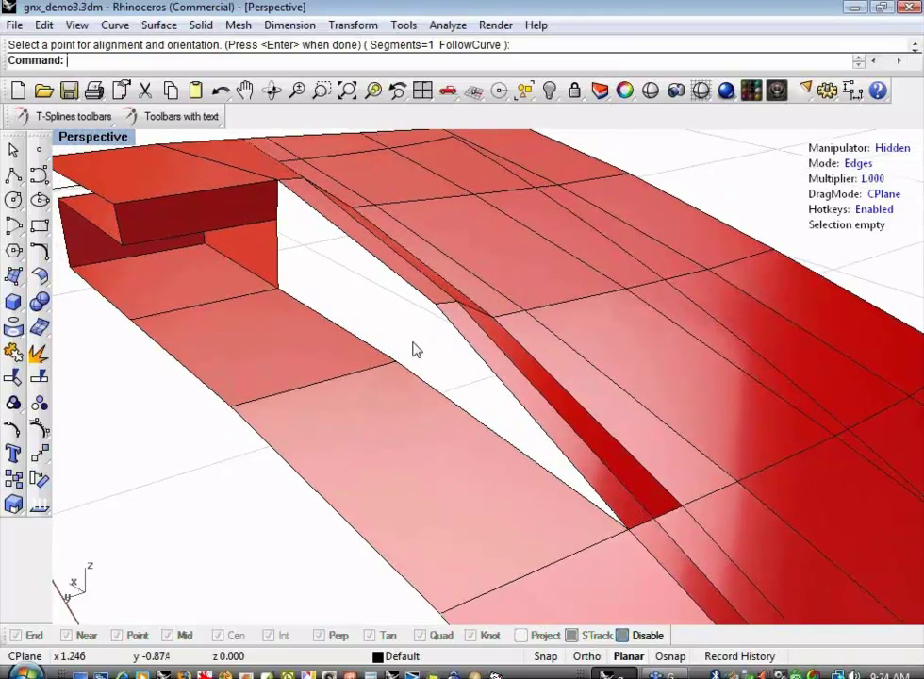
{"action": "right_click_drag", "start_coordinate": [374, 316], "coordinate": [398, 300], "text": "shift"}
{"action": "right_click", "coordinate": [471, 301]}
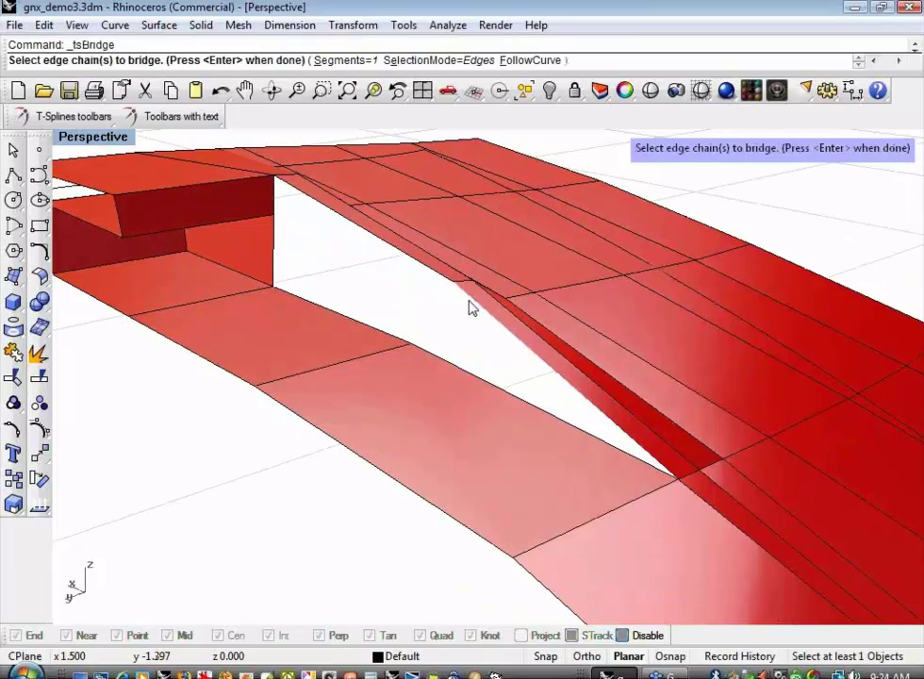
{"action": "left_click", "coordinate": [470, 301]}
{"action": "left_click", "coordinate": [442, 361]}
{"action": "right_click", "coordinate": [455, 331]}
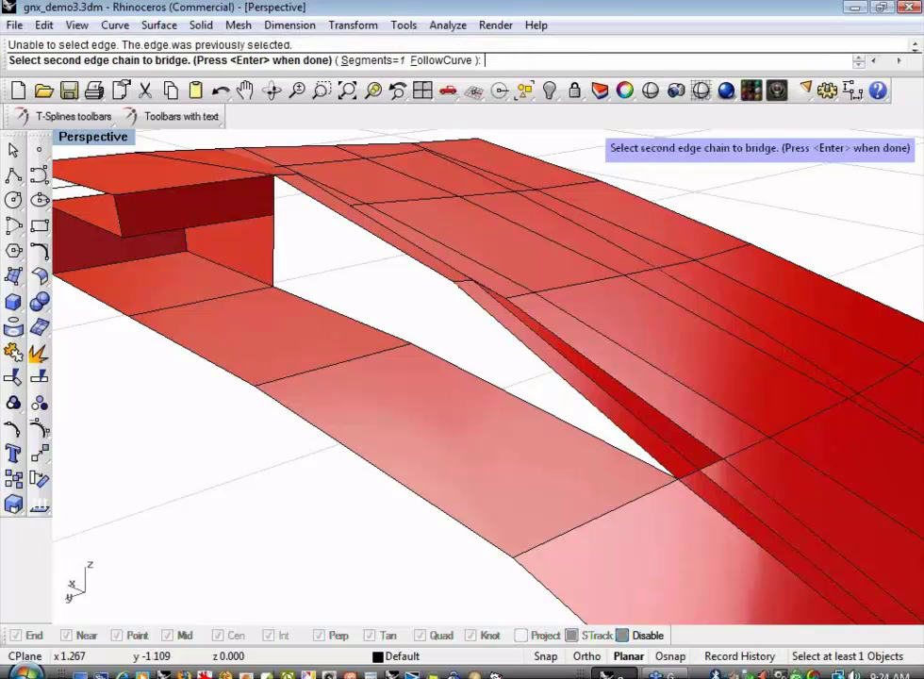
{"action": "left_click", "coordinate": [440, 356]}
{"action": "key", "text": "Return"}
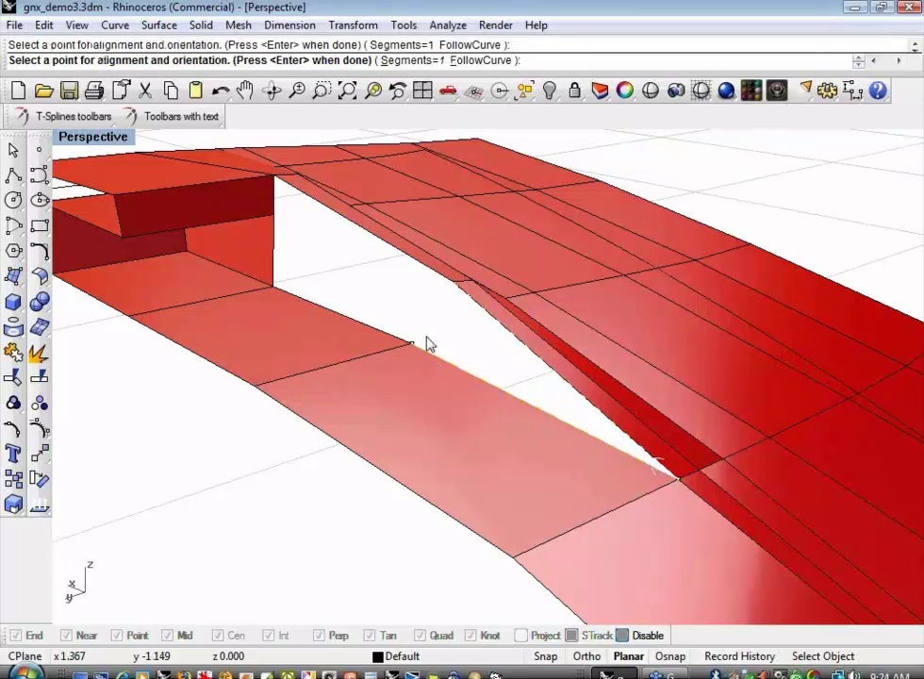
{"action": "key", "text": "Return"}
- Bridge the middle floor segment's inner edge to the raised row's edge above it, using one segment
{"action": "right_click_drag", "start_coordinate": [394, 301], "coordinate": [418, 350], "text": "shift"}
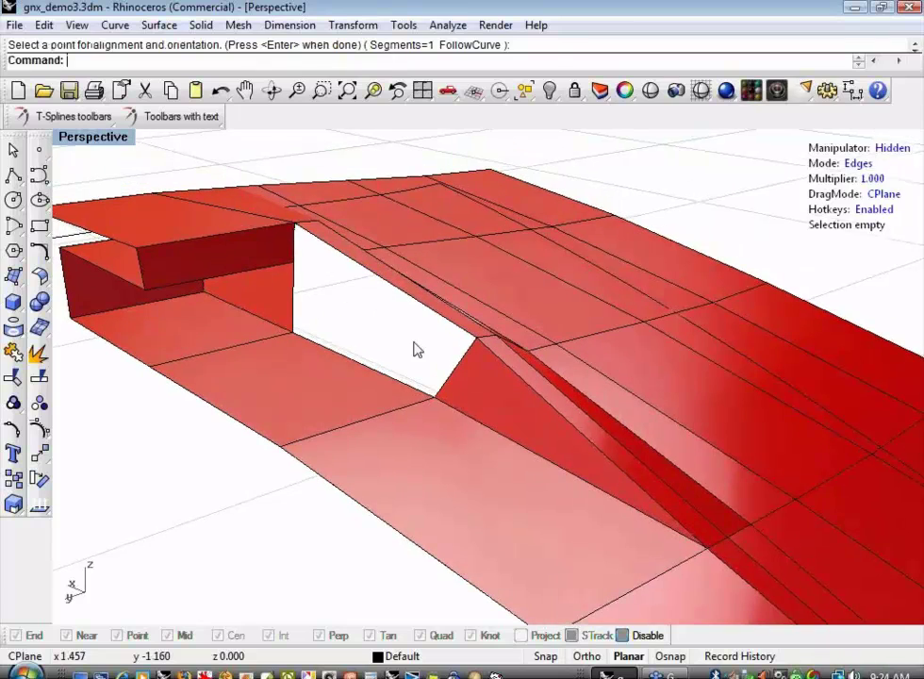
{"action": "key", "text": "Return"}
{"action": "left_click", "coordinate": [422, 392]}
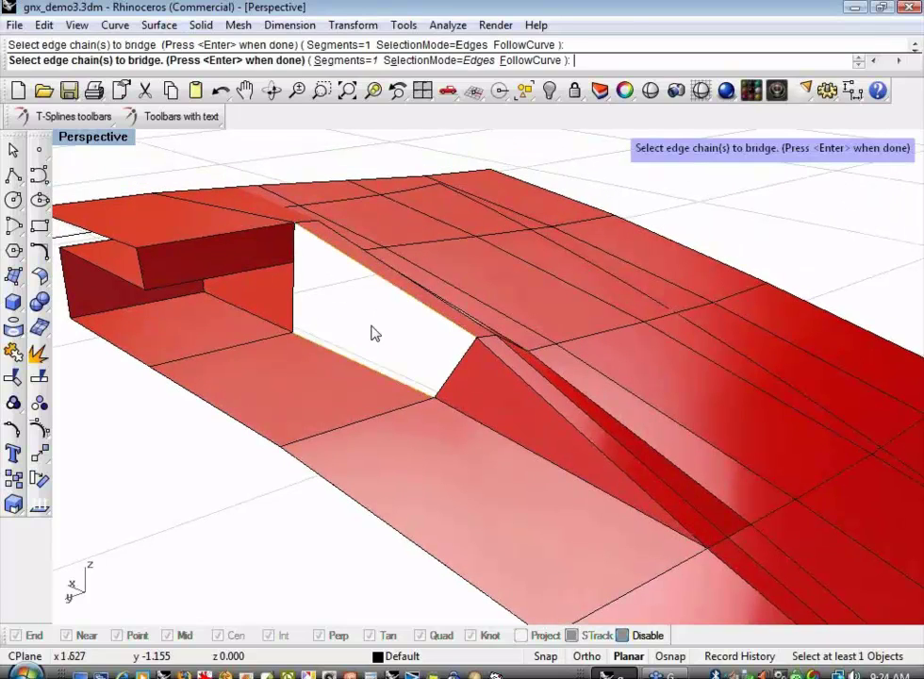
{"action": "key", "text": "Return"}
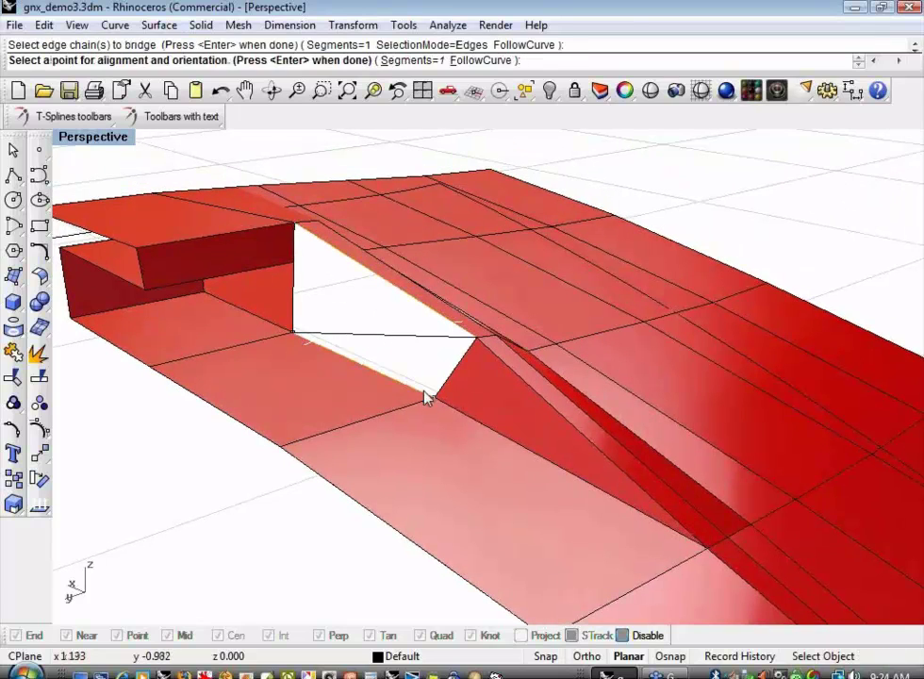
{"action": "key", "text": "Return"}
- Examine the bridged side wall and its junction with the intake in smooth display, and return to the box display
{"action": "right_click_drag", "start_coordinate": [365, 320], "coordinate": [405, 365], "text": "shift"}
{"action": "scroll", "coordinate": [341, 288], "scroll_direction": "up", "scroll_amount": 5}
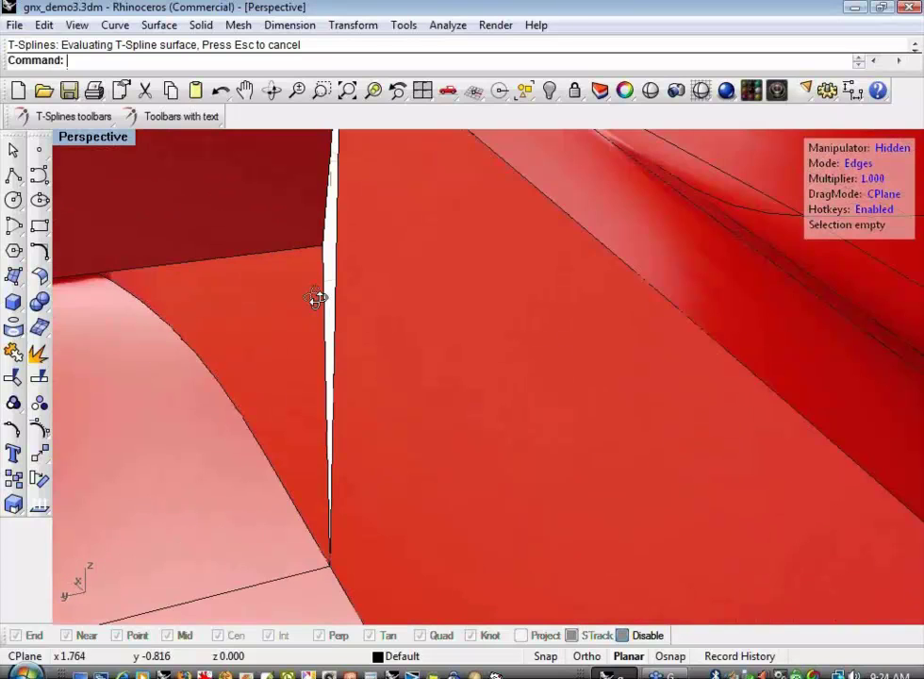
{"action": "scroll", "coordinate": [326, 352], "scroll_direction": "down", "scroll_amount": 7}
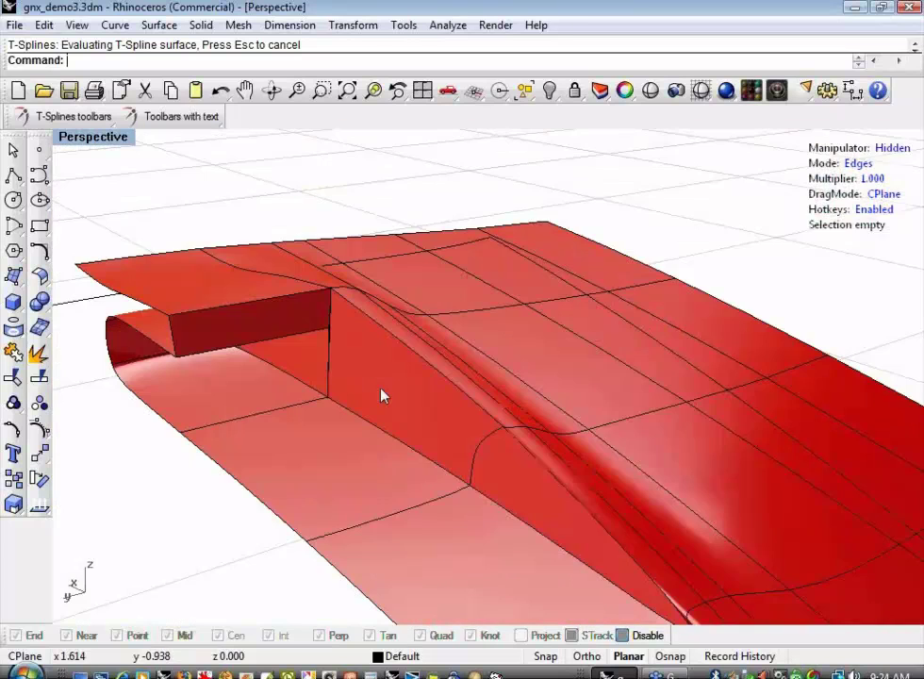
{"action": "right_click_drag", "start_coordinate": [379, 372], "coordinate": [366, 295], "text": "shift"}
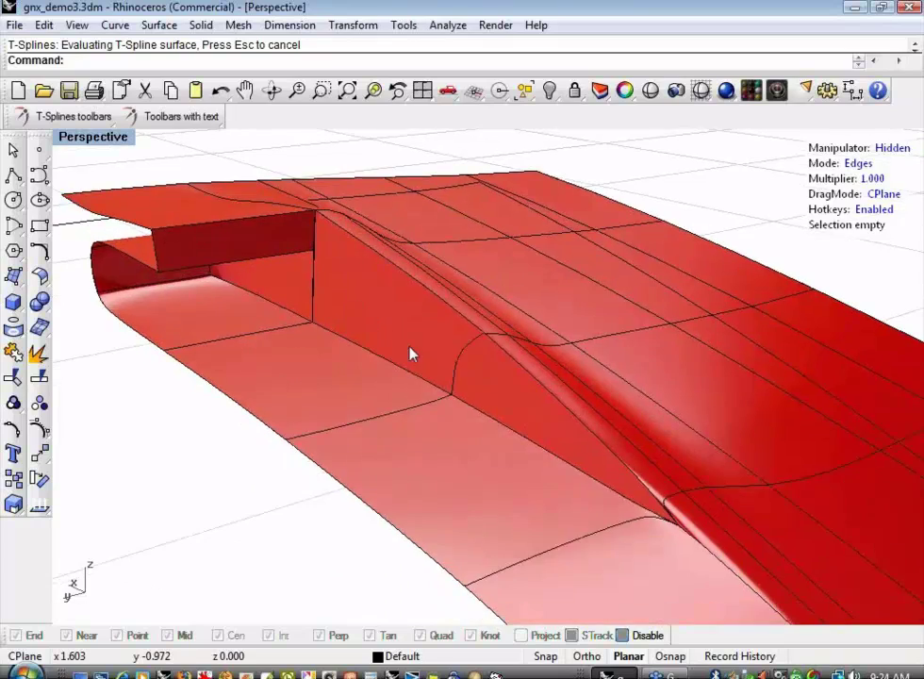
{"action": "key", "text": "b"}
- Delete the two bridged side-wall faces and the two narrow faces running along the top of that wall
{"action": "key", "text": "ctrl+a"}
{"action": "right_click_drag", "start_coordinate": [410, 348], "coordinate": [374, 392]}
{"action": "right_click_drag", "start_coordinate": [343, 359], "coordinate": [317, 343]}
{"action": "left_click", "coordinate": [658, 148]}
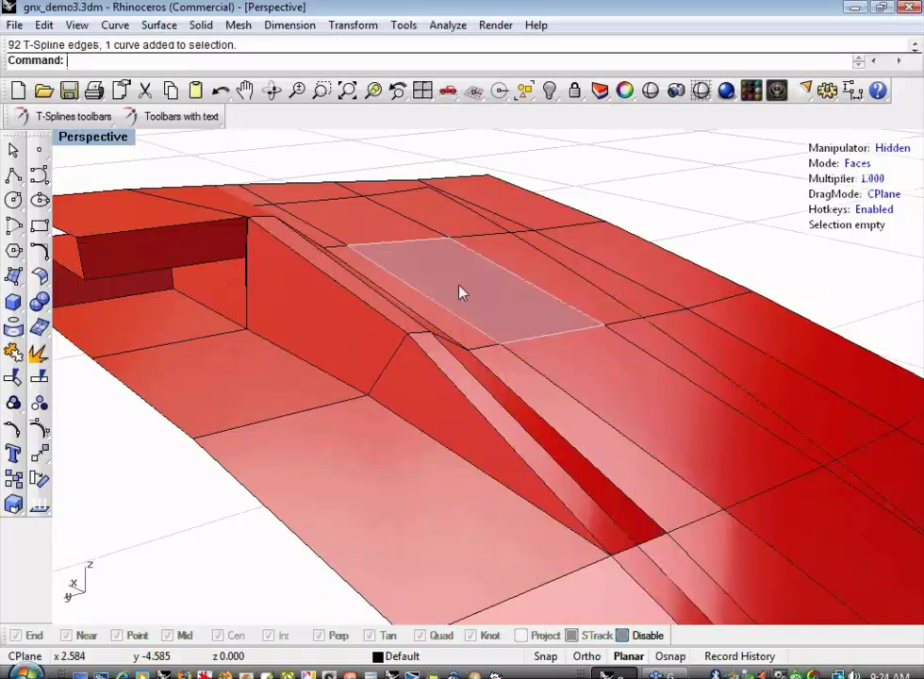
{"action": "left_click", "coordinate": [275, 316]}
{"action": "left_click", "coordinate": [425, 397], "text": "shift"}
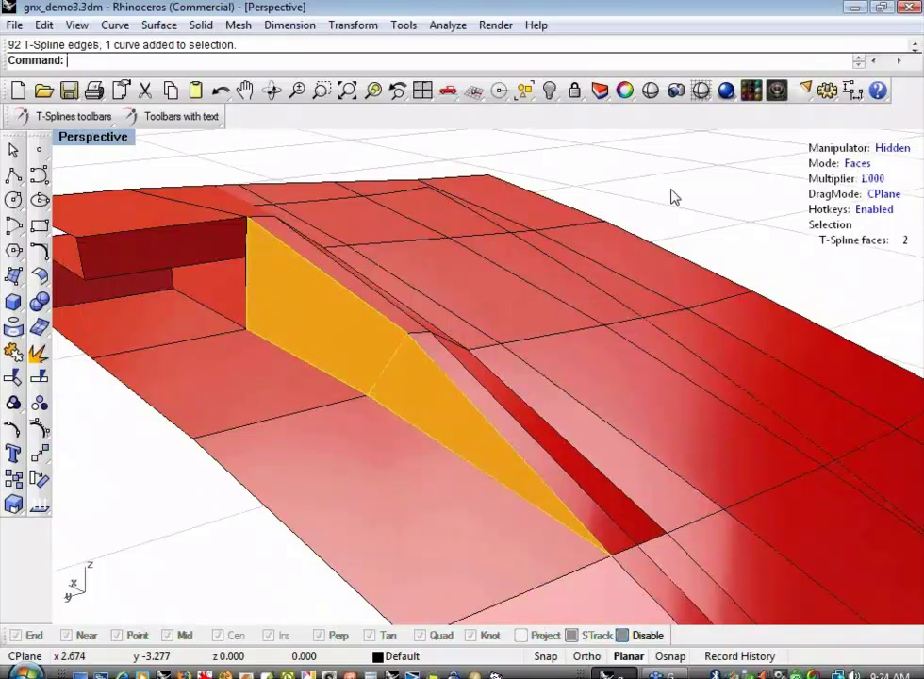
{"action": "right_click_drag", "start_coordinate": [667, 230], "coordinate": [473, 320]}
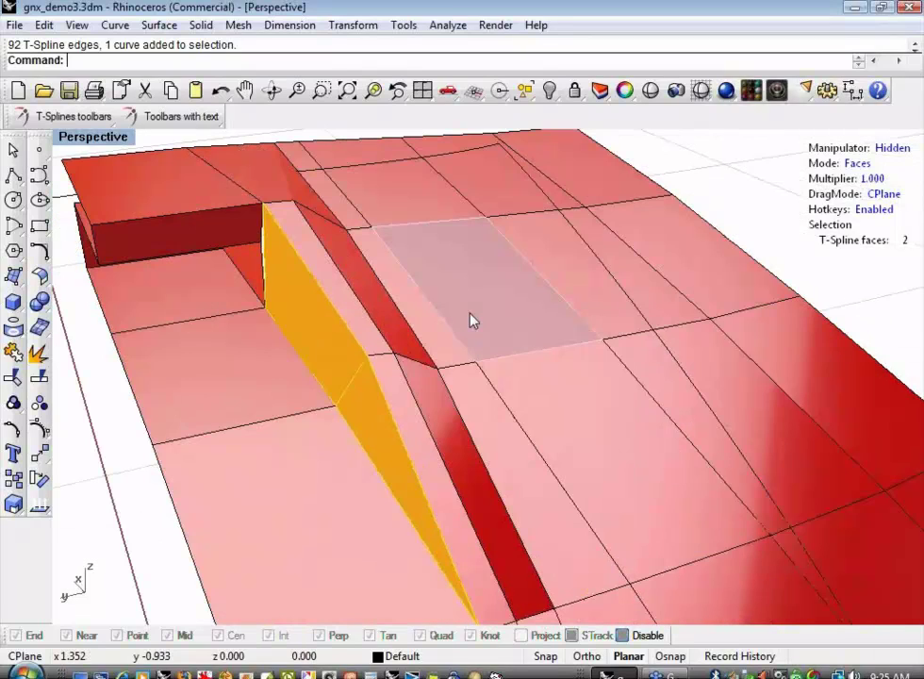
{"action": "left_click", "coordinate": [353, 326]}
{"action": "left_click", "coordinate": [400, 392], "text": "shift"}
{"action": "left_click", "coordinate": [363, 387], "text": "shift"}
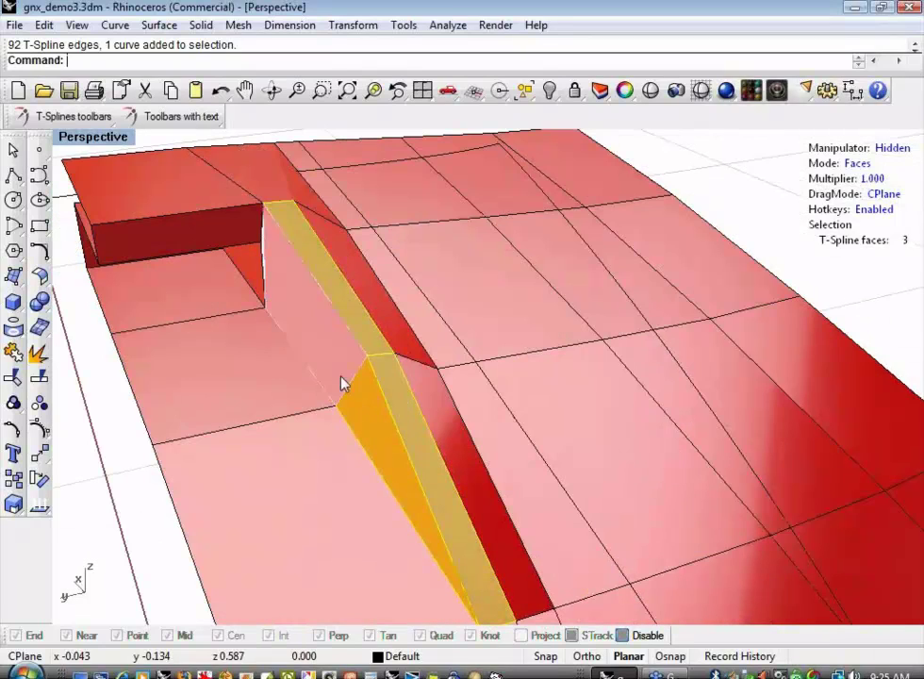
{"action": "left_click", "coordinate": [333, 355], "text": "shift"}
{"action": "key", "text": "Delete"}
- Insert points that split the overhanging top's face with an edge from its outer border to the opening's corner vertex
{"action": "right_click_drag", "start_coordinate": [391, 525], "coordinate": [267, 330], "text": "shift"}
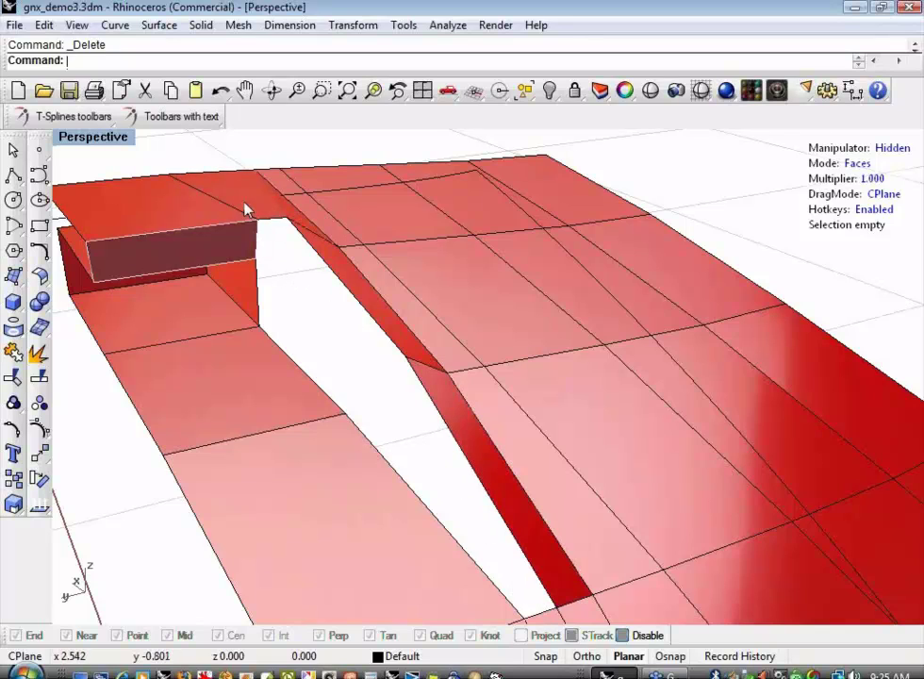
{"action": "right_click_drag", "start_coordinate": [273, 227], "coordinate": [427, 375]}
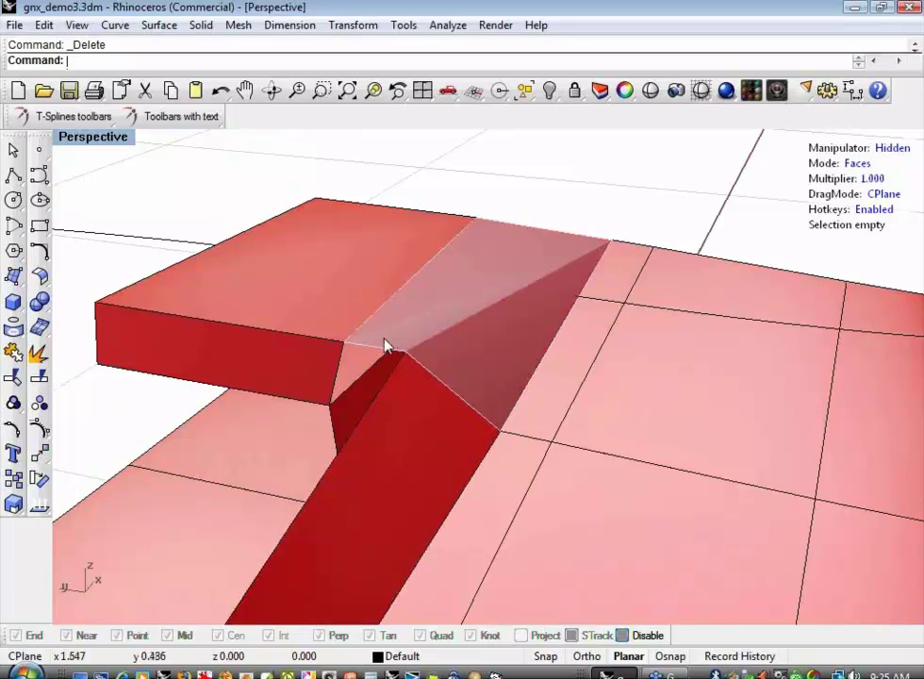
{"action": "left_click", "coordinate": [177, 118]}
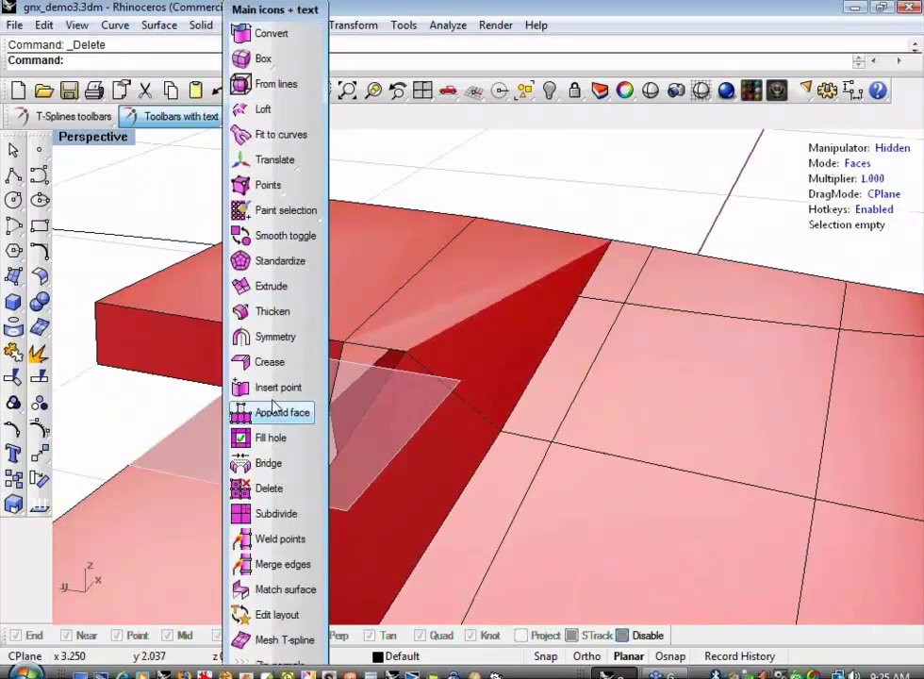
{"action": "left_click", "coordinate": [277, 388]}
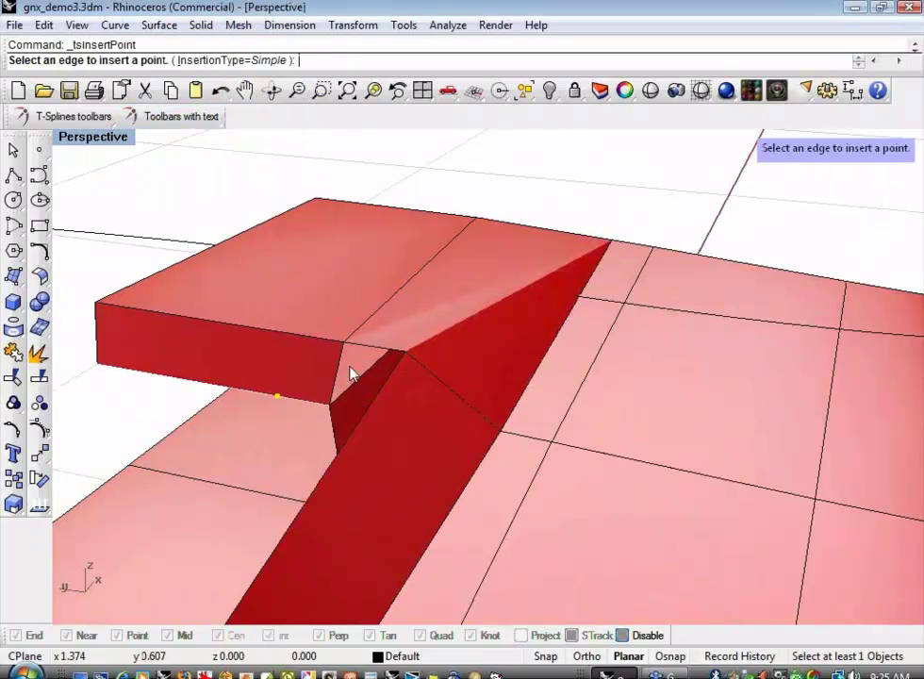
{"action": "left_click", "coordinate": [410, 358]}
{"action": "right_click", "coordinate": [410, 358]}
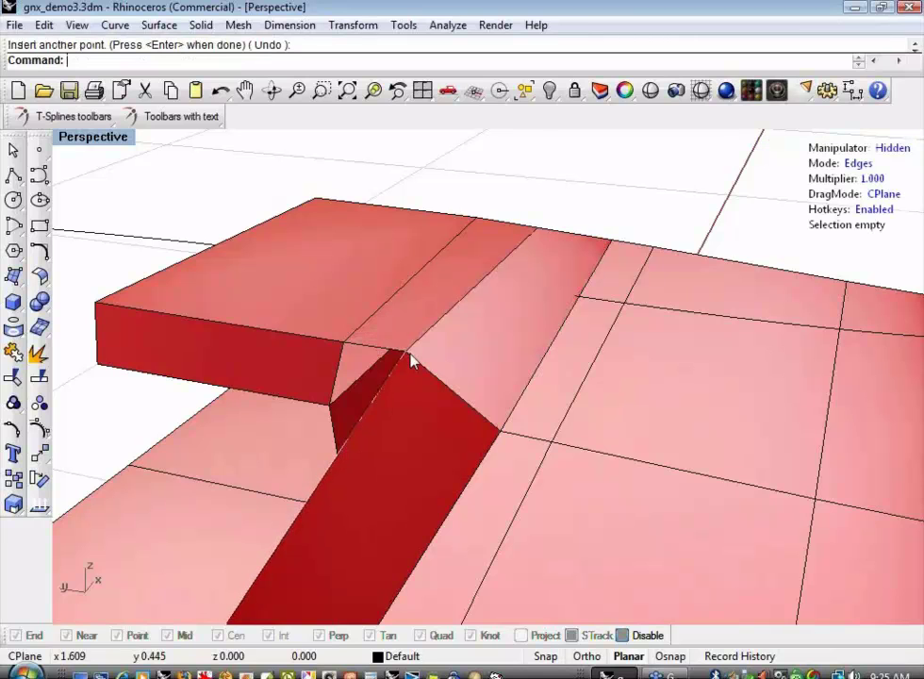
- Extrude the raised side's two edges along the slot inward as a narrow strip toward the recessed floor
{"action": "right_click_drag", "start_coordinate": [443, 384], "coordinate": [396, 319], "text": "shift"}
{"action": "right_click_drag", "start_coordinate": [382, 247], "coordinate": [320, 245], "text": "shift"}
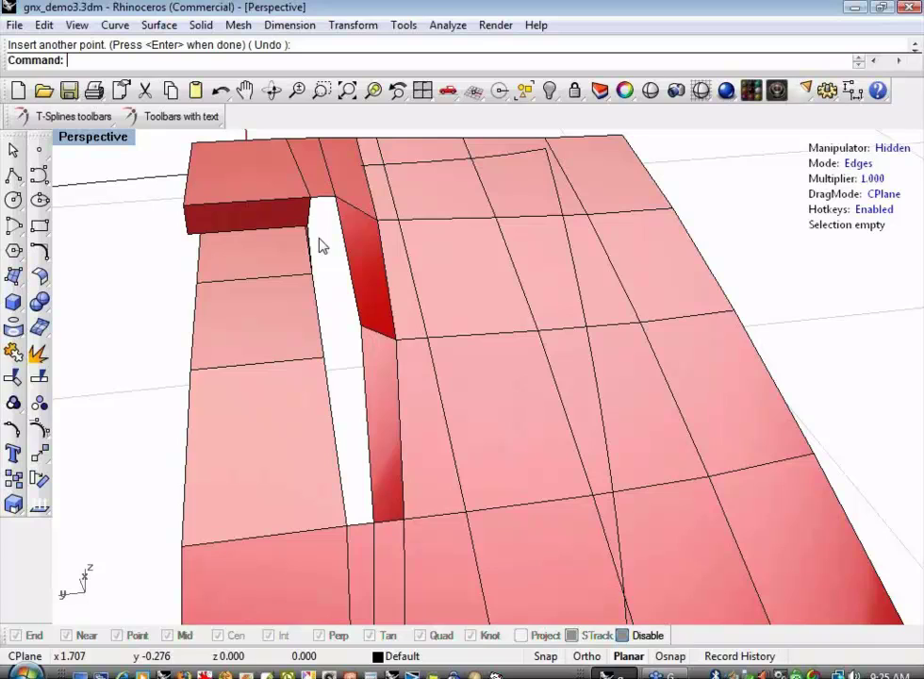
{"action": "left_click", "coordinate": [169, 117]}
{"action": "left_click", "coordinate": [275, 287]}
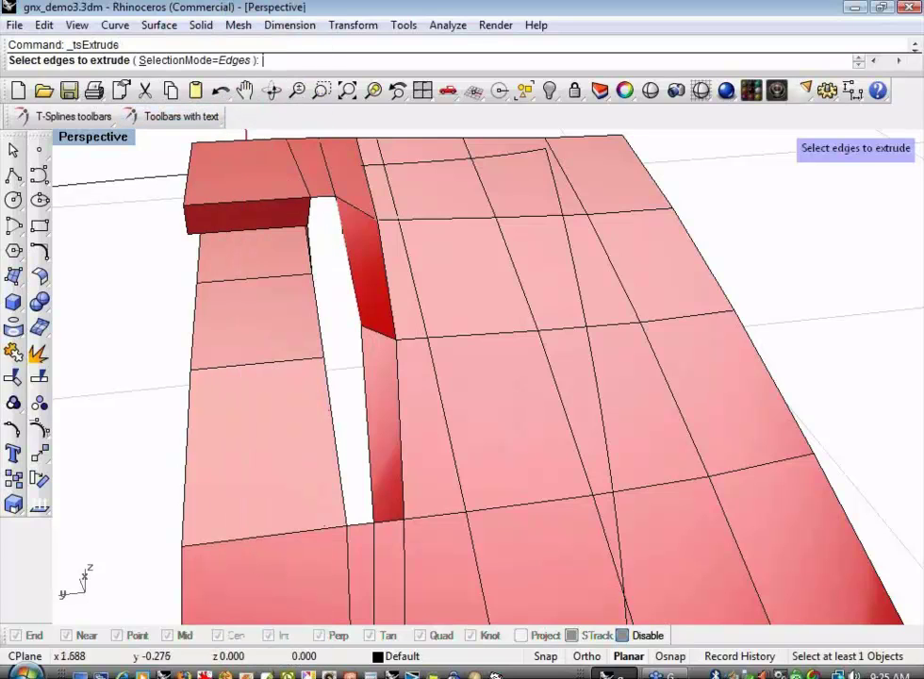
{"action": "left_click", "coordinate": [361, 350]}
{"action": "right_click", "coordinate": [350, 346]}
{"action": "left_click_drag", "start_coordinate": [284, 341], "coordinate": [271, 350]}
- Weld the new strip's end vertex beside the overhang to the corner vertex of the overhanging top
{"action": "scroll", "coordinate": [314, 206], "scroll_direction": "up", "scroll_amount": 7}
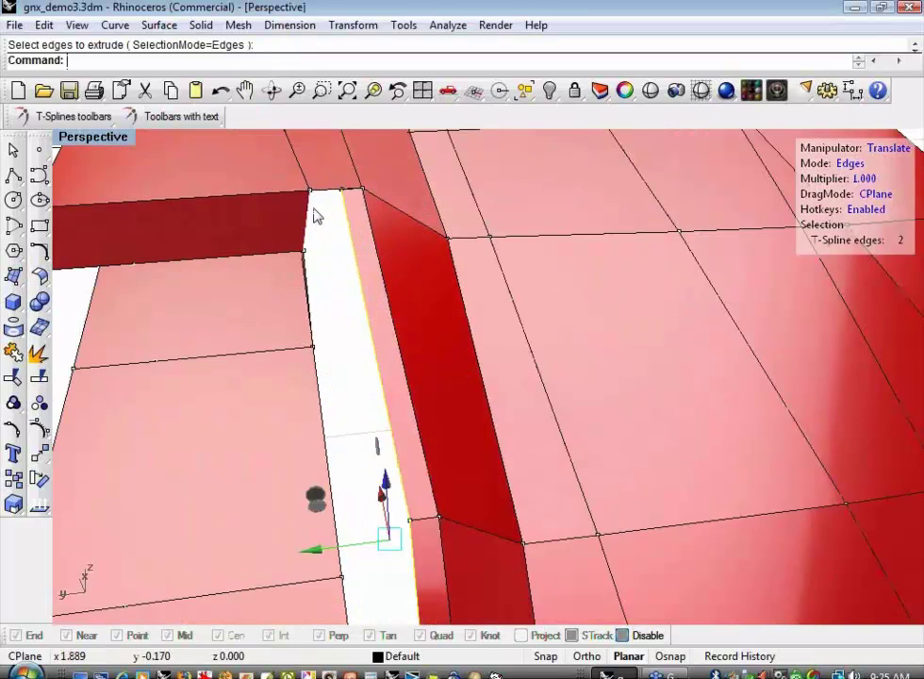
{"action": "left_click", "coordinate": [188, 116]}
{"action": "left_click", "coordinate": [273, 384]}
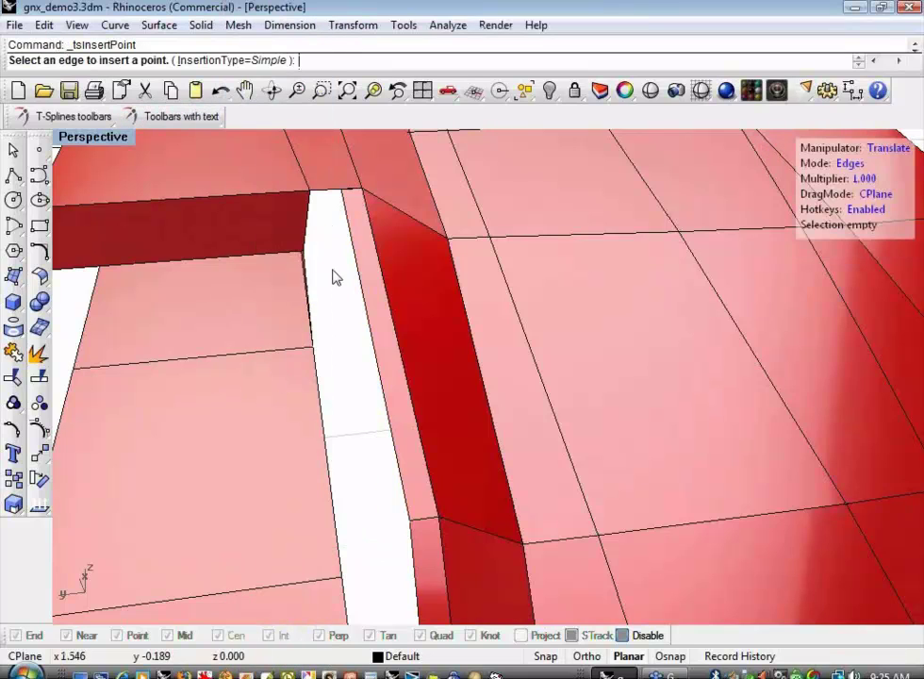
{"action": "left_click", "coordinate": [178, 119]}
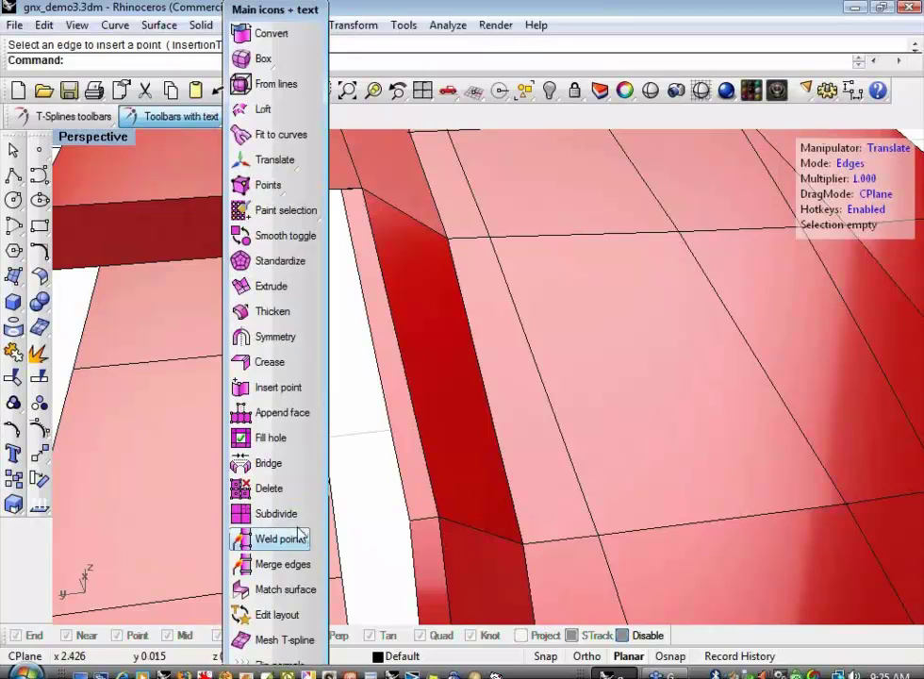
{"action": "left_click", "coordinate": [283, 540]}
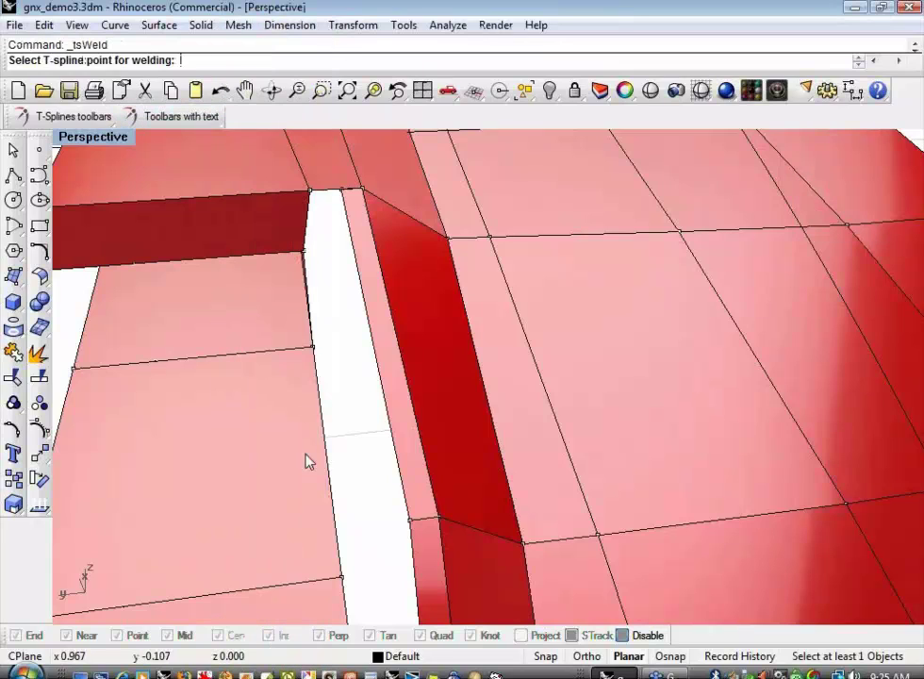
{"action": "left_click_drag", "start_coordinate": [332, 226], "coordinate": [349, 187]}
{"action": "left_click", "coordinate": [311, 194]}
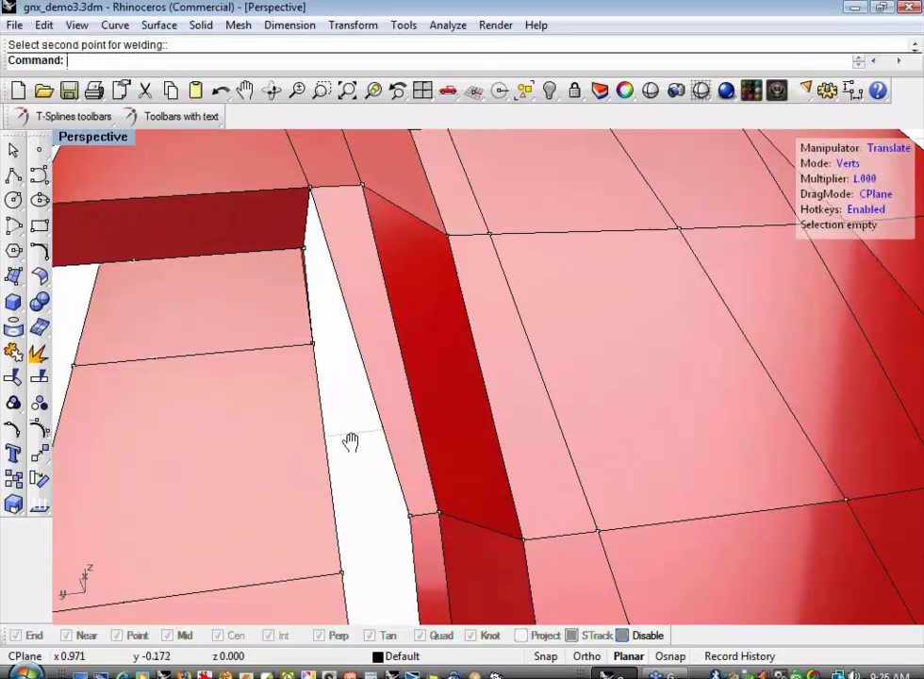
- Move the strip's middle inner vertex sideways along the Y axis toward the recessed floor
{"action": "right_click_drag", "start_coordinate": [351, 443], "coordinate": [378, 377], "text": "shift"}
{"action": "scroll", "coordinate": [357, 405], "scroll_direction": "down", "scroll_amount": 4}
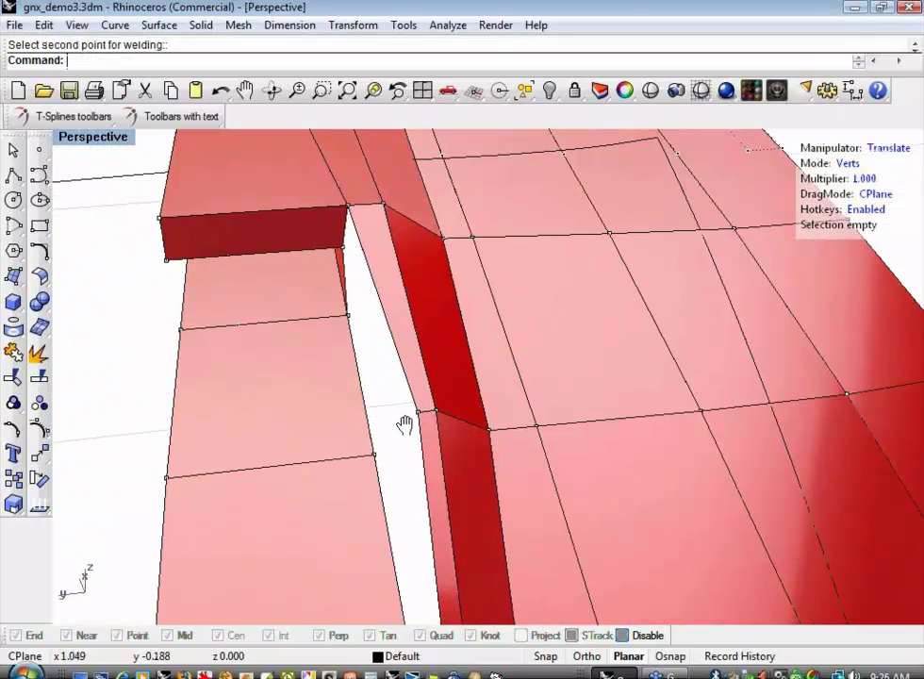
{"action": "right_click_drag", "start_coordinate": [405, 423], "coordinate": [395, 354], "text": "shift"}
{"action": "left_click", "coordinate": [400, 350]}
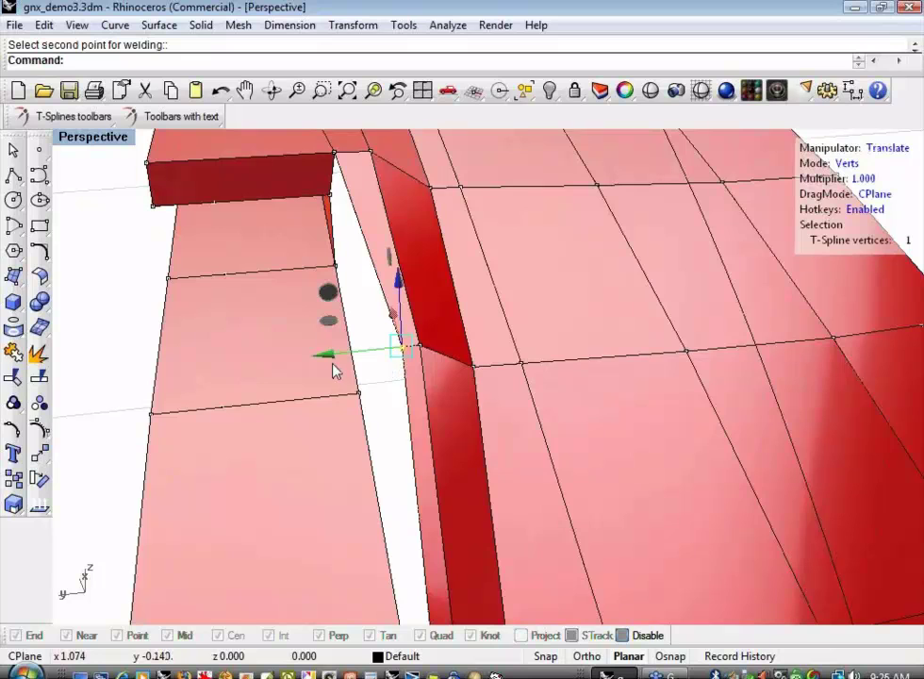
{"action": "left_click_drag", "start_coordinate": [334, 371], "coordinate": [305, 360]}
- Insert points that split the narrow face beyond the slot's tapered end with an edge running to the strip's end vertex
{"action": "right_click_drag", "start_coordinate": [354, 443], "coordinate": [337, 319], "text": "shift"}
{"action": "right_click_drag", "start_coordinate": [396, 476], "coordinate": [385, 379], "text": "shift"}
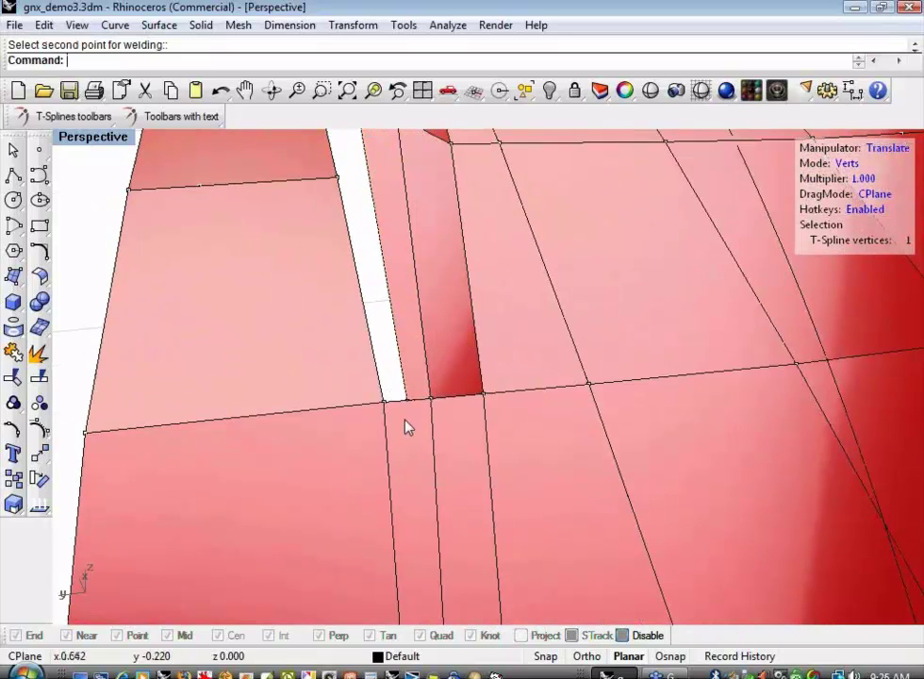
{"action": "right_click_drag", "start_coordinate": [405, 428], "coordinate": [384, 324]}
{"action": "scroll", "coordinate": [383, 329], "scroll_direction": "up", "scroll_amount": 3}
{"action": "left_click", "coordinate": [190, 121]}
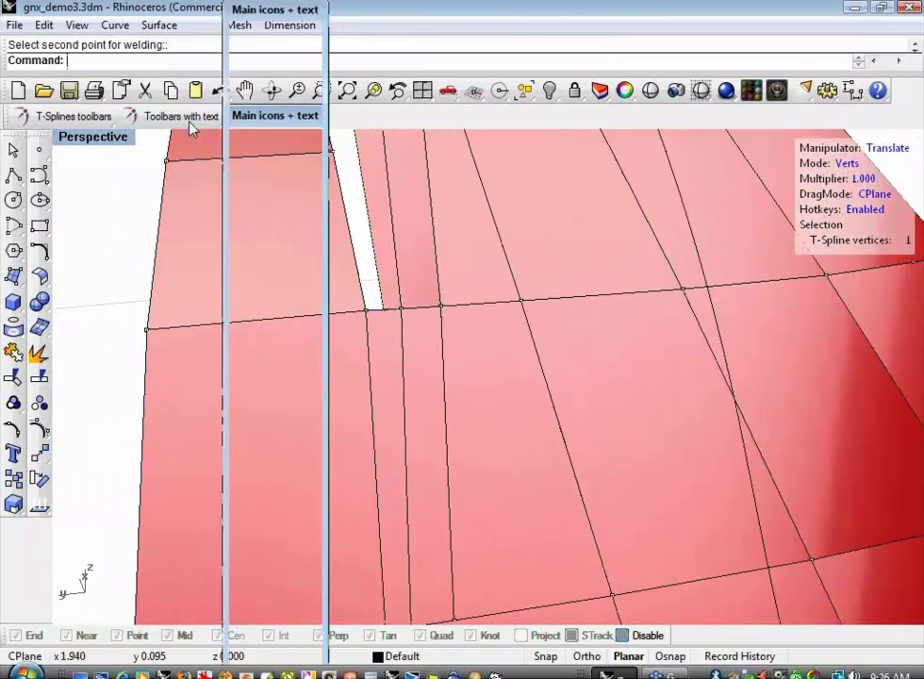
{"action": "left_click", "coordinate": [224, 315]}
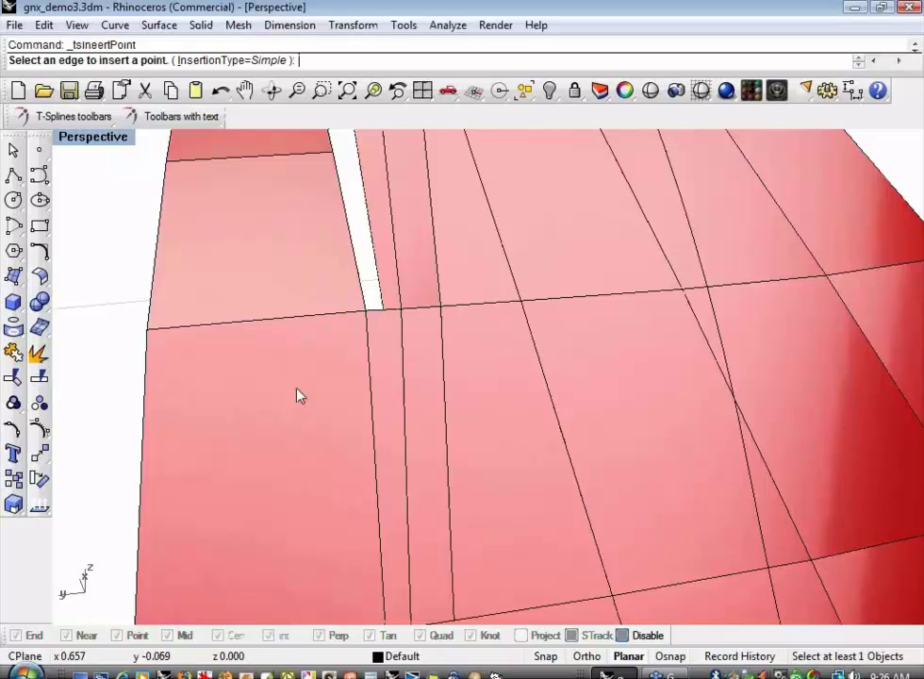
{"action": "right_click_drag", "start_coordinate": [397, 529], "coordinate": [392, 499]}
{"action": "left_click", "coordinate": [392, 500]}
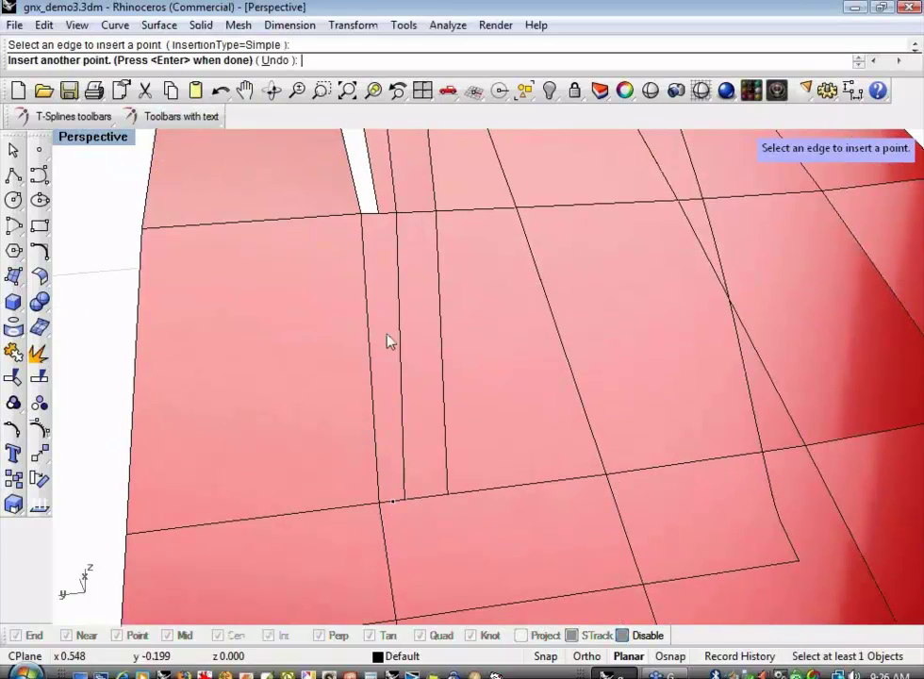
{"action": "left_click", "coordinate": [383, 222]}
{"action": "key", "text": "Return"}
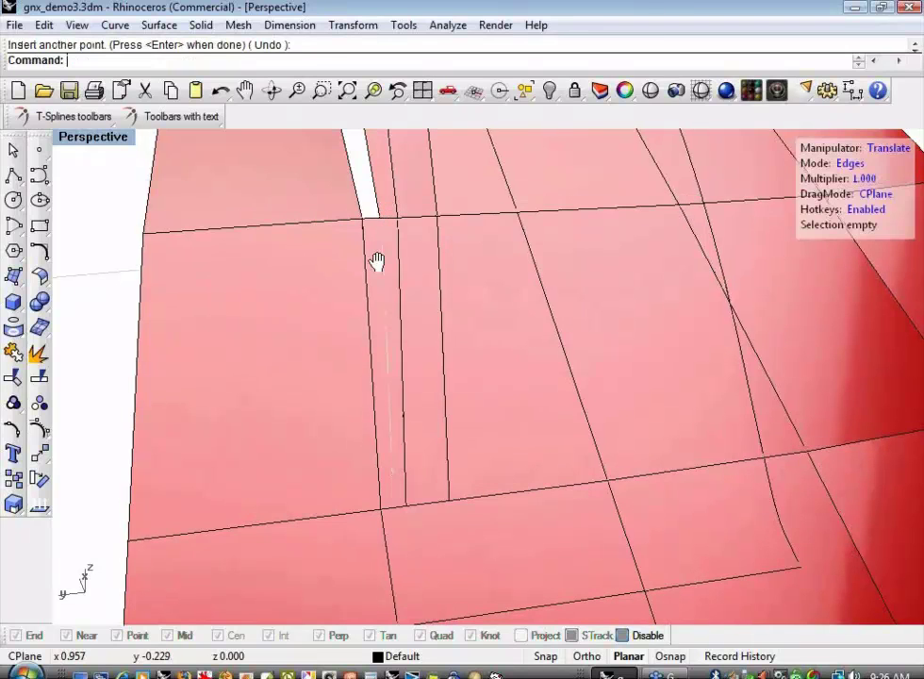
{"action": "right_click_drag", "start_coordinate": [376, 262], "coordinate": [372, 306]}
{"action": "left_click", "coordinate": [189, 117]}
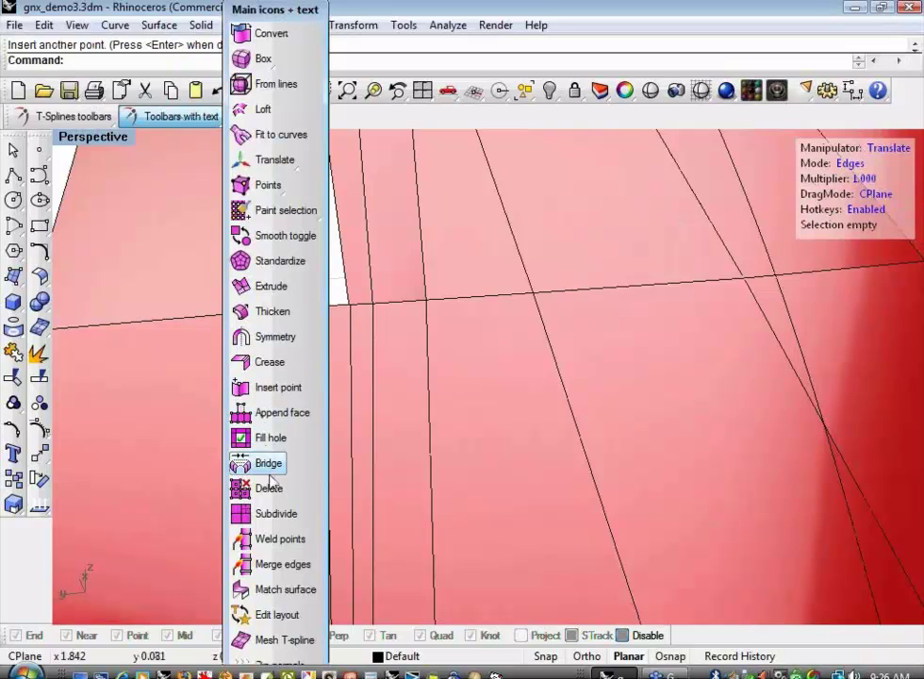
{"action": "left_click", "coordinate": [280, 539]}
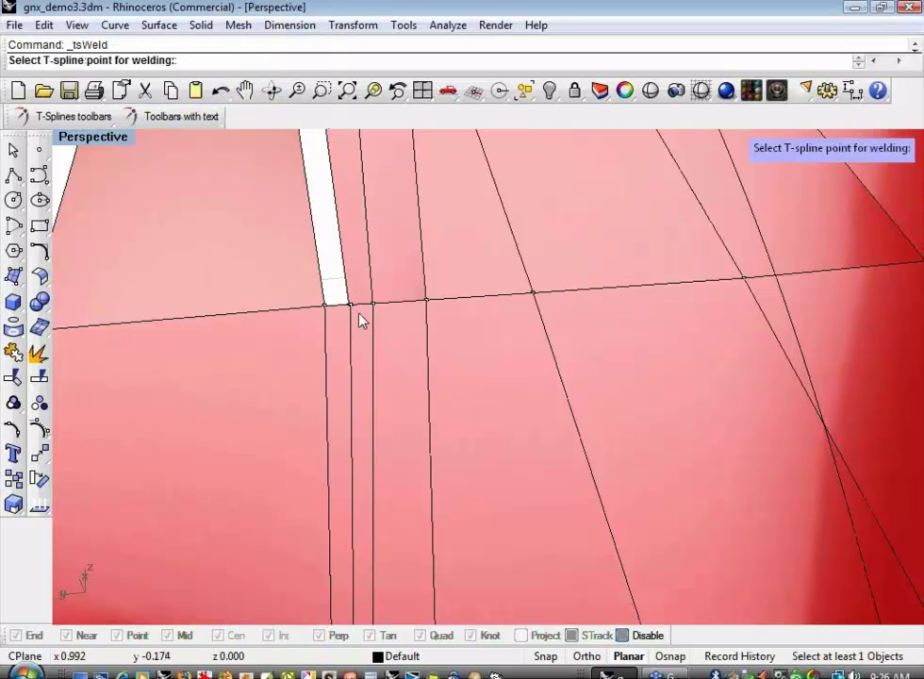
{"action": "key", "text": "Escape"}
- Examine the slot's tapered end, the narrow faces beyond it and the intake opening
{"action": "right_click_drag", "start_coordinate": [324, 288], "coordinate": [311, 332], "text": "shift"}
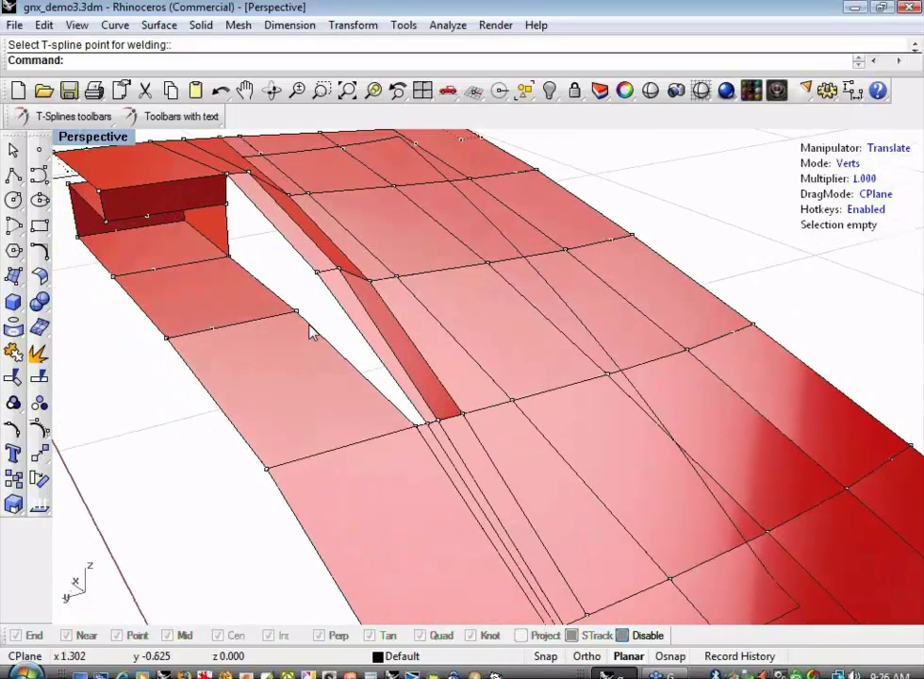
{"action": "scroll", "coordinate": [450, 459], "scroll_direction": "up", "scroll_amount": 2}
{"action": "scroll", "coordinate": [450, 458], "scroll_direction": "up", "scroll_amount": 6}
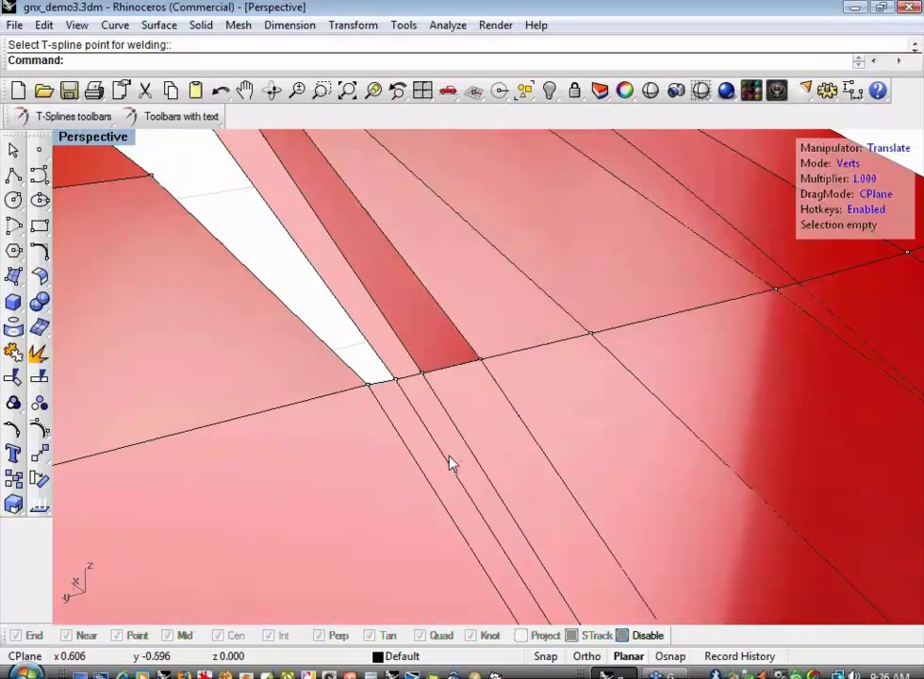
{"action": "right_click_drag", "start_coordinate": [450, 459], "coordinate": [430, 437], "text": "shift"}
{"action": "scroll", "coordinate": [430, 437], "scroll_direction": "down", "scroll_amount": 8}
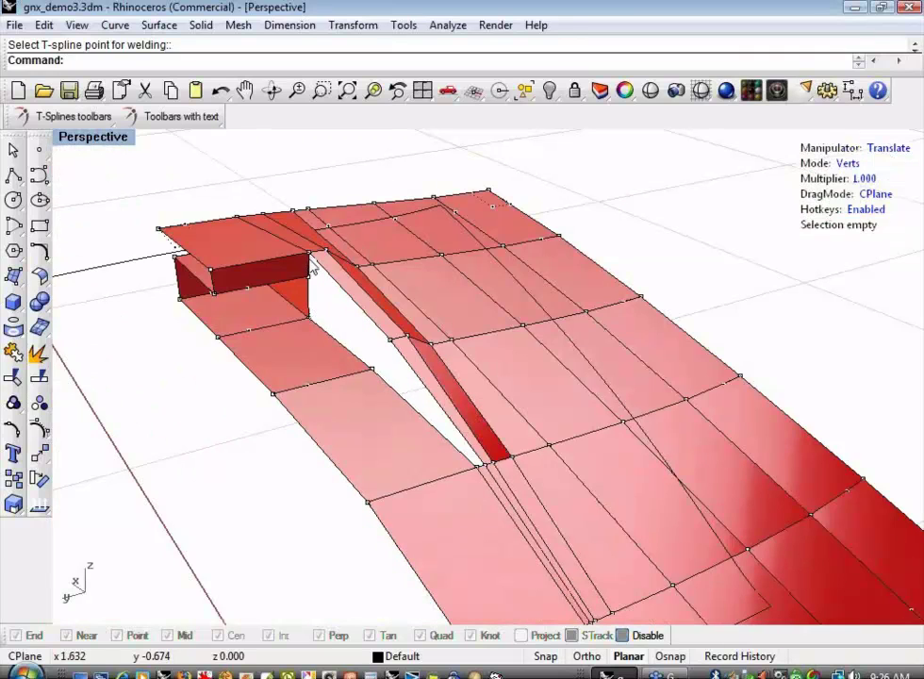
{"action": "right_click_drag", "start_coordinate": [340, 326], "coordinate": [302, 287], "text": "shift"}
{"action": "scroll", "coordinate": [471, 452], "scroll_direction": "up", "scroll_amount": 2}
{"action": "right_click_drag", "start_coordinate": [465, 439], "coordinate": [382, 320], "text": "shift"}
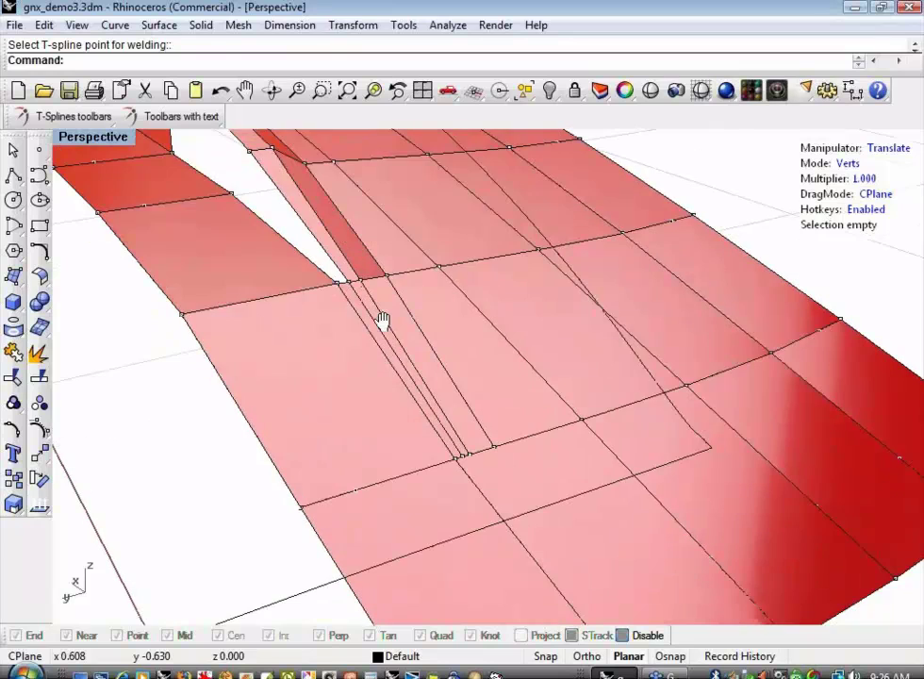
- Insert points on the slot's short end edge and the opposite row edge, splitting the narrow face between them lengthwise
{"action": "left_click", "coordinate": [181, 116]}
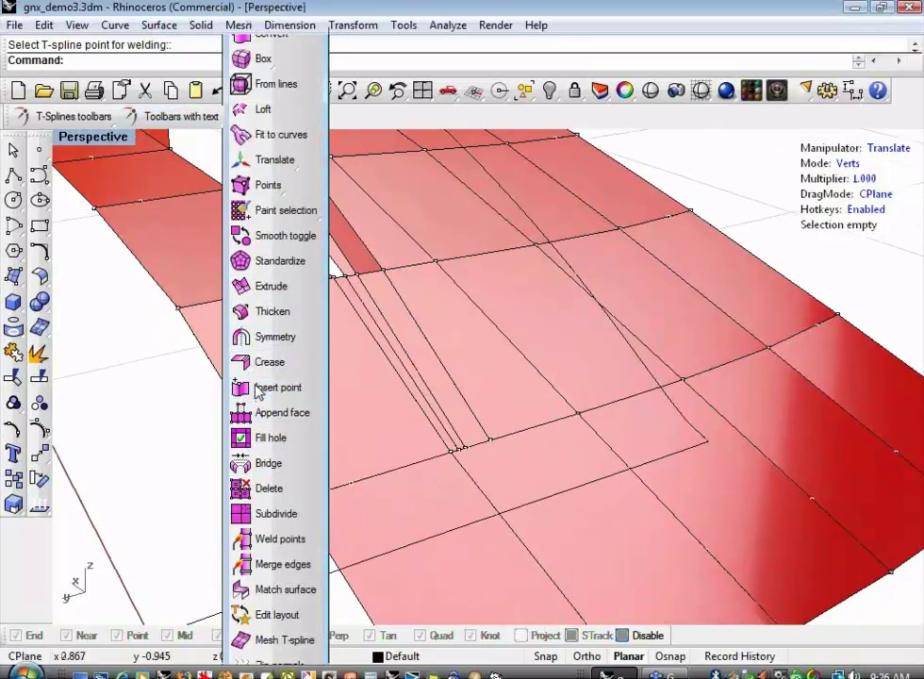
{"action": "left_click", "coordinate": [274, 387]}
{"action": "scroll", "coordinate": [327, 304], "scroll_direction": "up", "scroll_amount": 5}
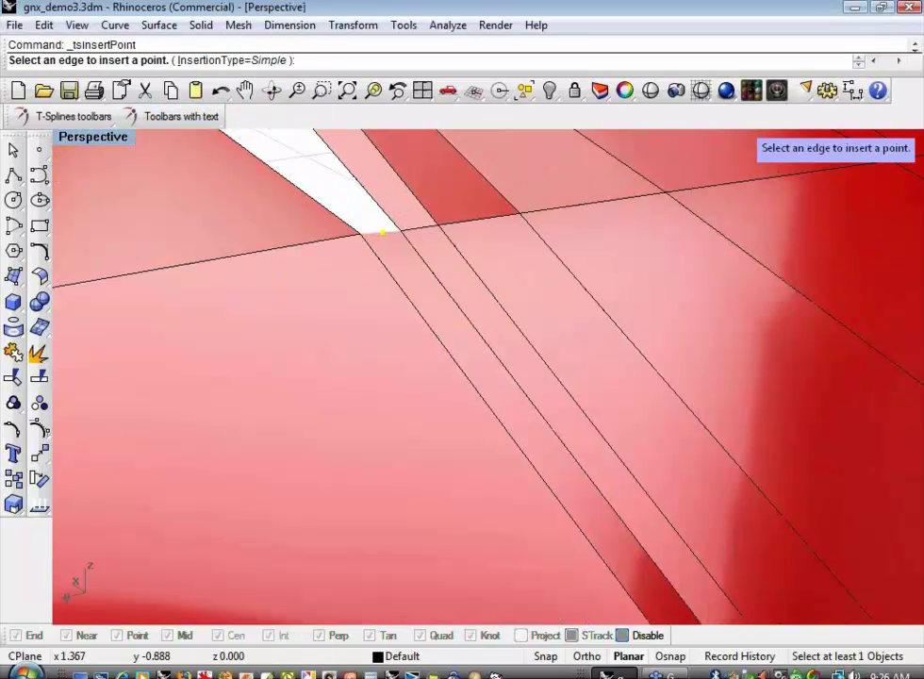
{"action": "left_click", "coordinate": [383, 232]}
{"action": "scroll", "coordinate": [386, 249], "scroll_direction": "down", "scroll_amount": 6}
{"action": "right_click_drag", "start_coordinate": [473, 381], "coordinate": [255, 217], "text": "shift"}
{"action": "scroll", "coordinate": [241, 341], "scroll_direction": "up", "scroll_amount": 7}
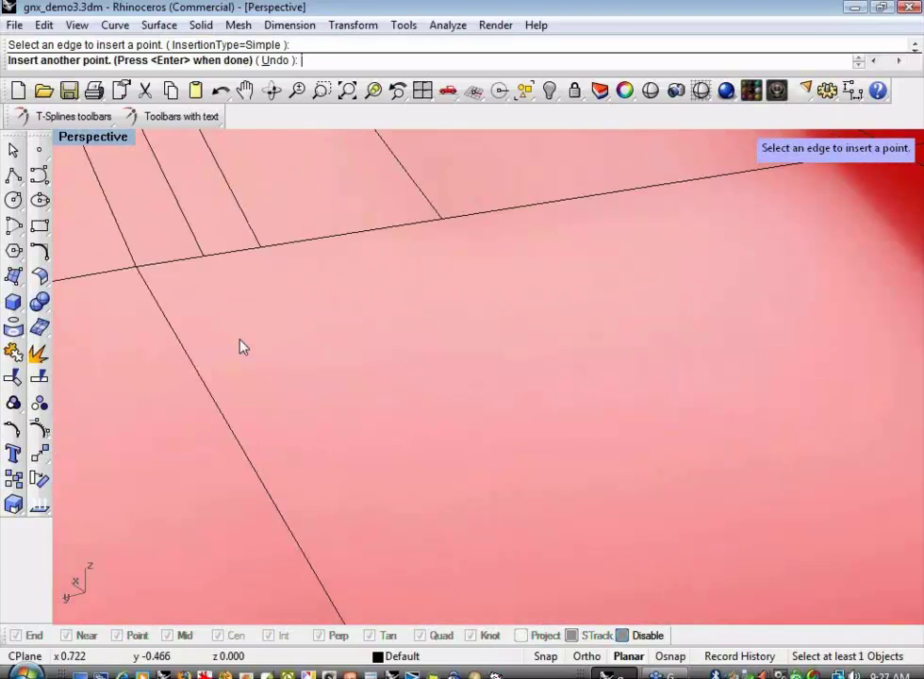
{"action": "scroll", "coordinate": [241, 347], "scroll_direction": "down", "scroll_amount": 3}
{"action": "left_click", "coordinate": [220, 322]}
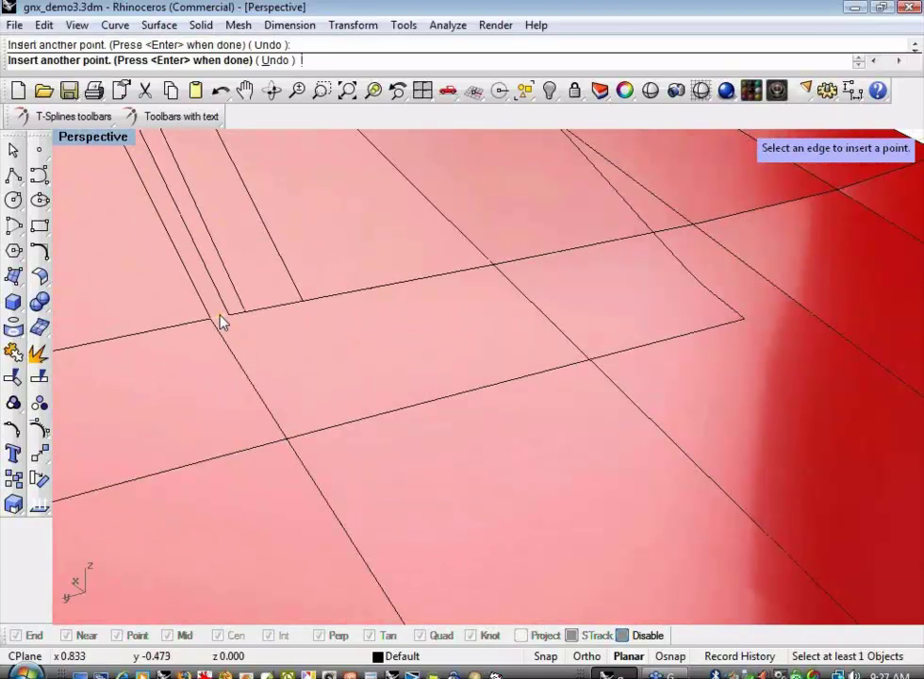
{"action": "key", "text": "Return"}
- Extrude the strip's two inner edges downward along the Z axis as a thin side wall facing the slot
{"action": "right_click_drag", "start_coordinate": [236, 311], "coordinate": [361, 349], "text": "shift"}
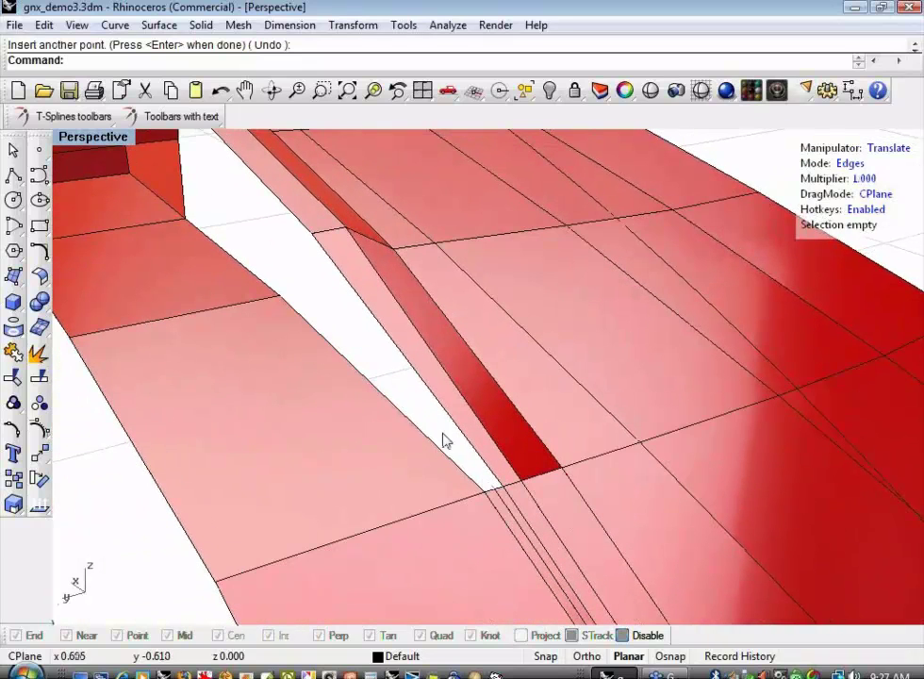
{"action": "right_click_drag", "start_coordinate": [212, 169], "coordinate": [212, 236], "text": "shift"}
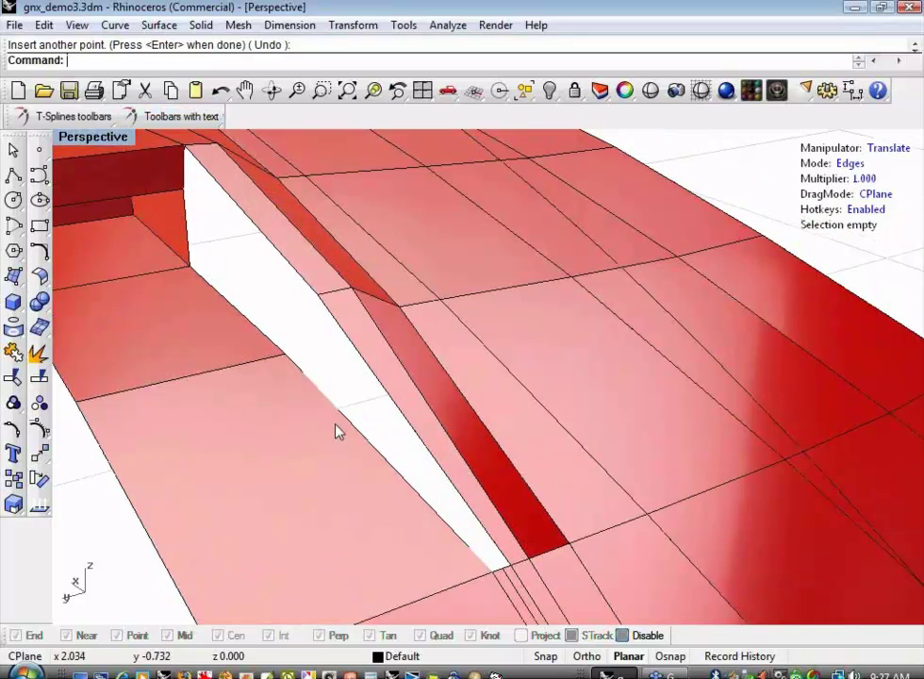
{"action": "right_click_drag", "start_coordinate": [297, 293], "coordinate": [340, 288], "text": "shift"}
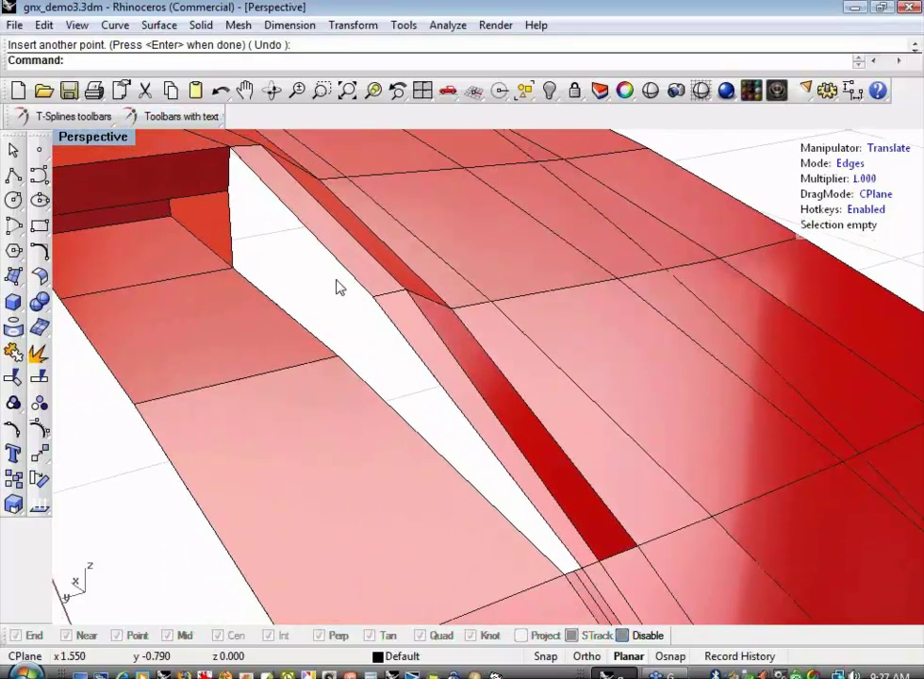
{"action": "left_click", "coordinate": [180, 116]}
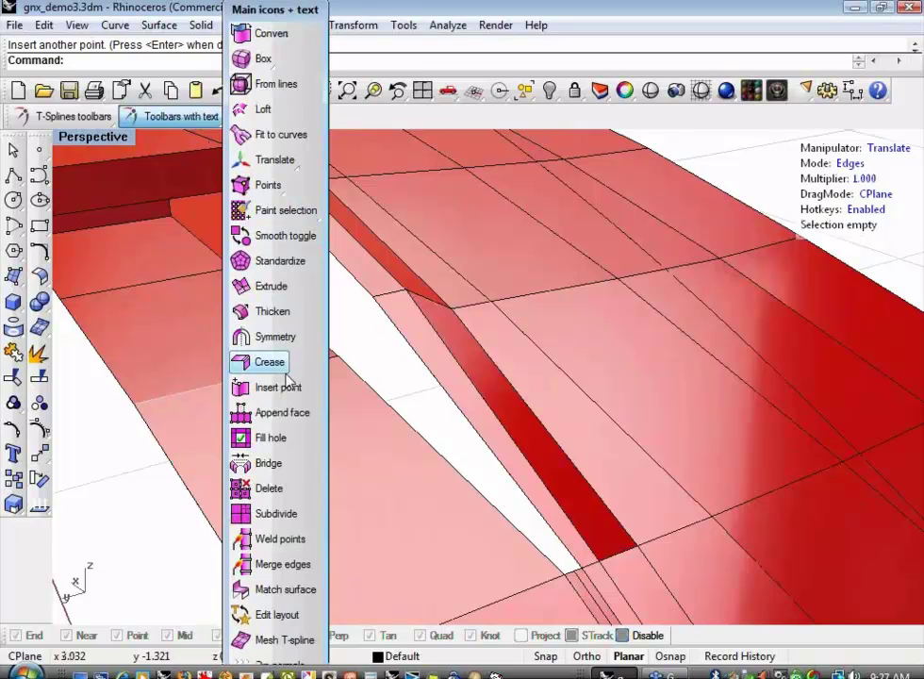
{"action": "left_click", "coordinate": [269, 290]}
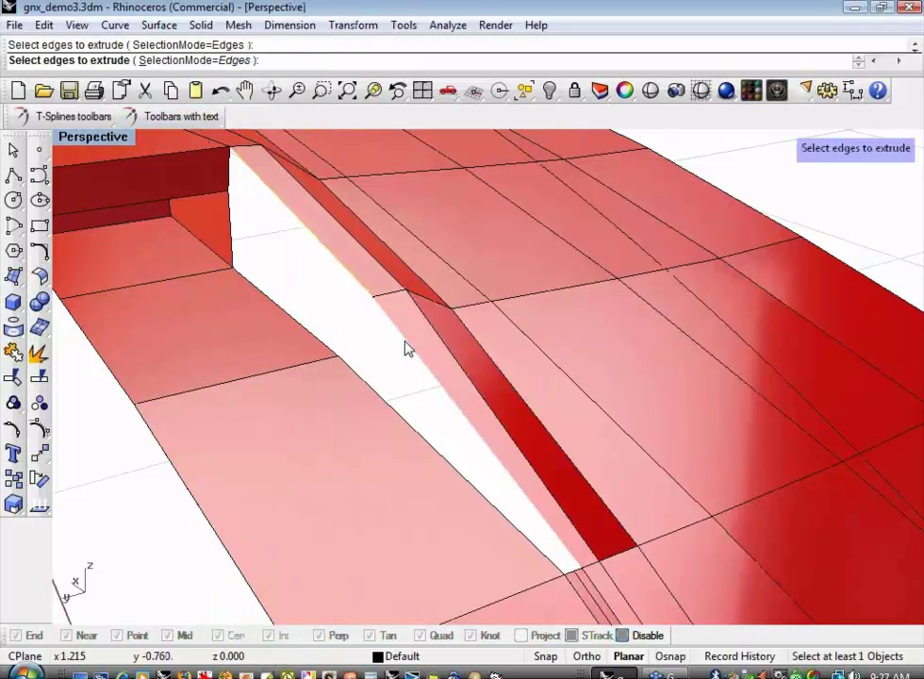
{"action": "right_click", "coordinate": [346, 319]}
{"action": "left_click_drag", "start_coordinate": [366, 243], "coordinate": [365, 272]}
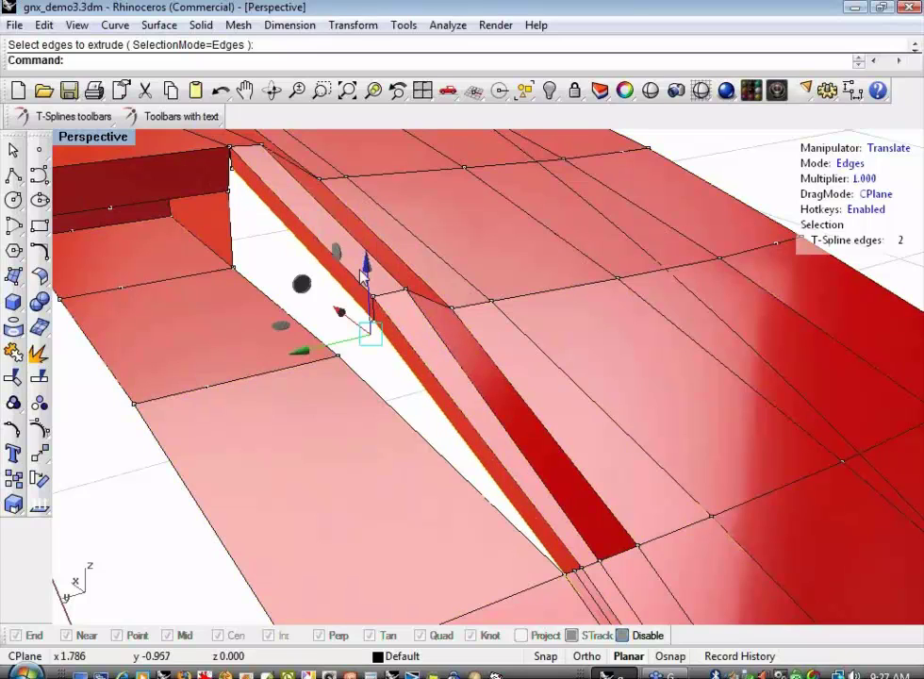
{"action": "left_click", "coordinate": [268, 255]}
- Weld the thin wall's lower vertex beside the intake to the lower corner vertex of the overhang's front face
{"action": "left_click", "coordinate": [181, 116]}
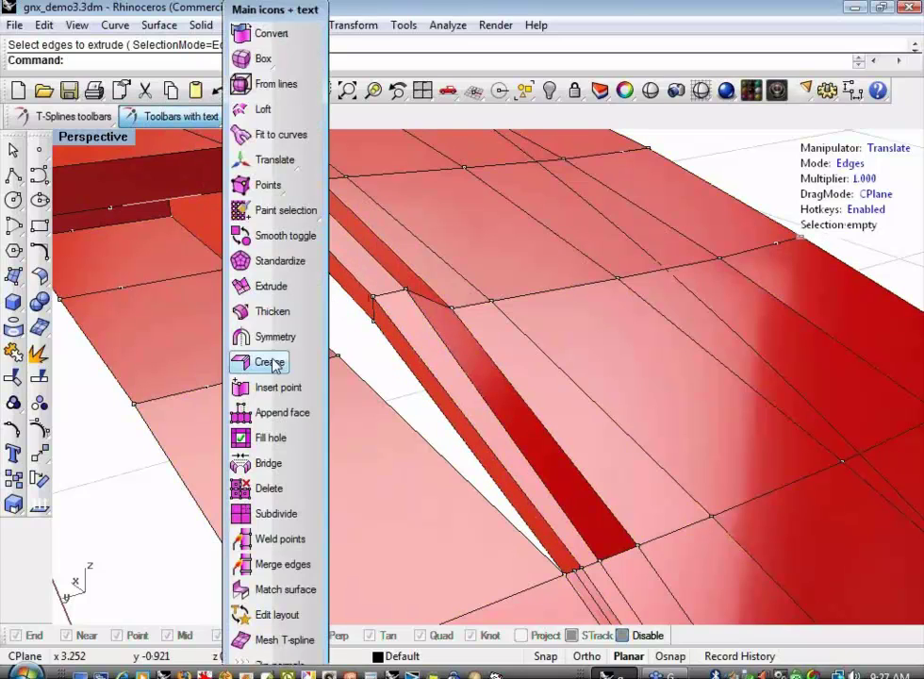
{"action": "left_click", "coordinate": [296, 540]}
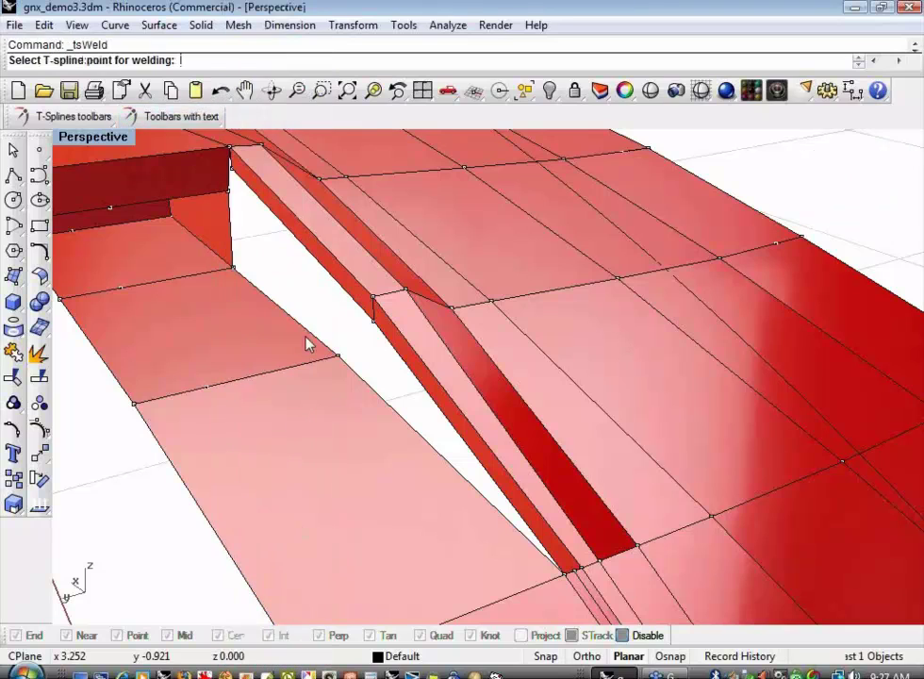
{"action": "left_click", "coordinate": [233, 174]}
{"action": "left_click", "coordinate": [231, 197]}
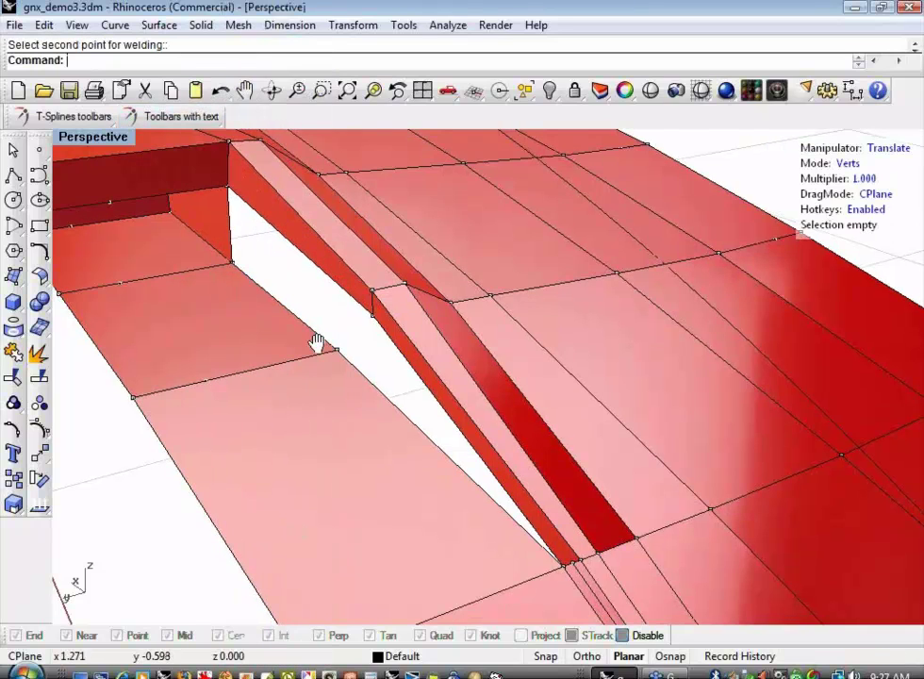
{"action": "scroll", "coordinate": [497, 492], "scroll_direction": "up", "scroll_amount": 6}
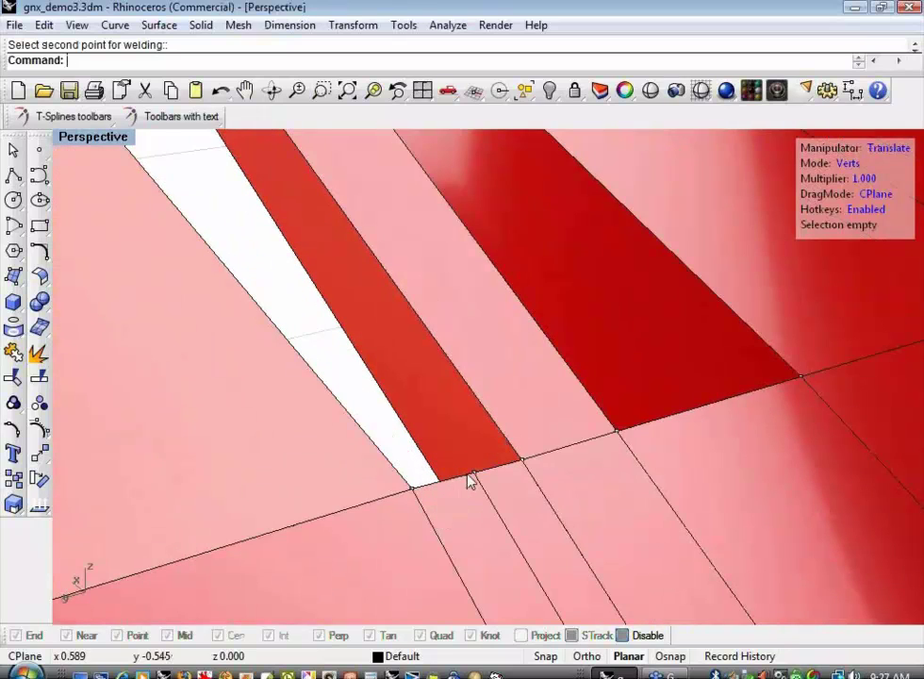
{"action": "right_click_drag", "start_coordinate": [409, 477], "coordinate": [733, 502]}
{"action": "scroll", "coordinate": [734, 497], "scroll_direction": "up", "scroll_amount": 4}
{"action": "left_click", "coordinate": [699, 465]}
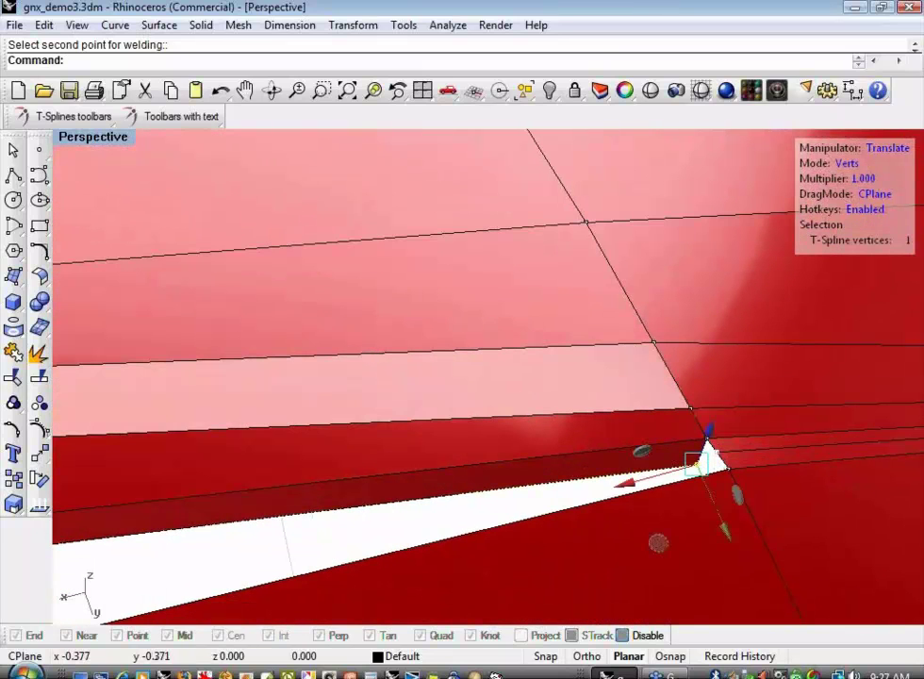
{"action": "left_click", "coordinate": [717, 453]}
{"action": "left_click", "coordinate": [179, 116]}
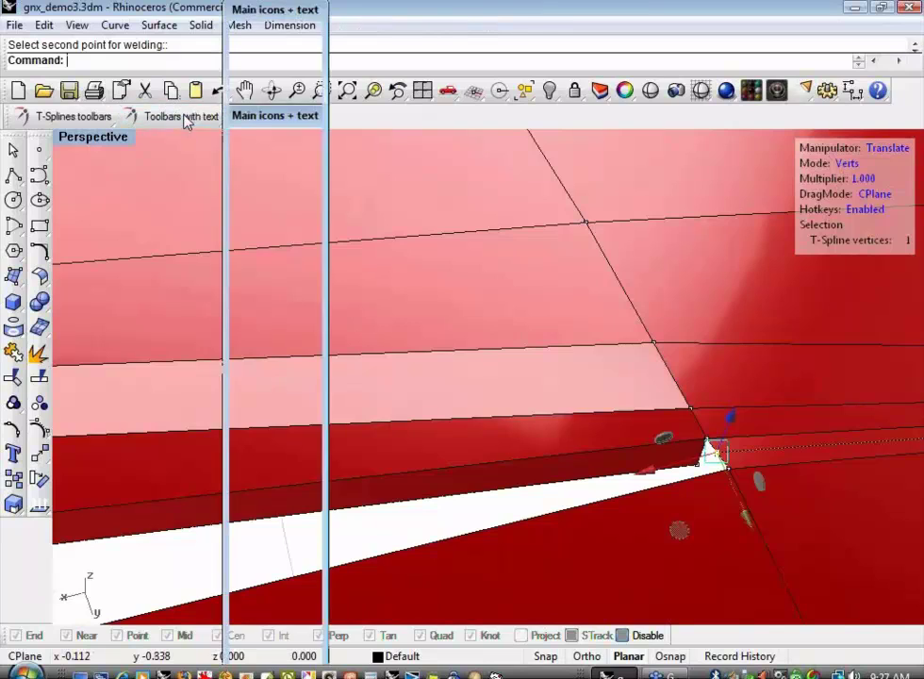
{"action": "left_click", "coordinate": [270, 539]}
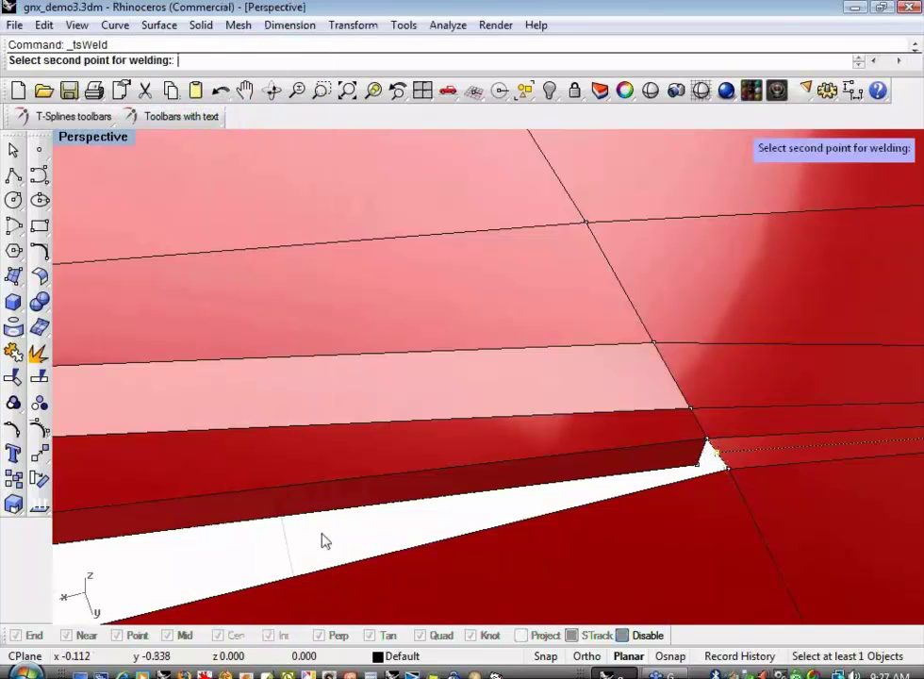
{"action": "key", "text": "Escape"}
{"action": "key", "text": "Escape"}
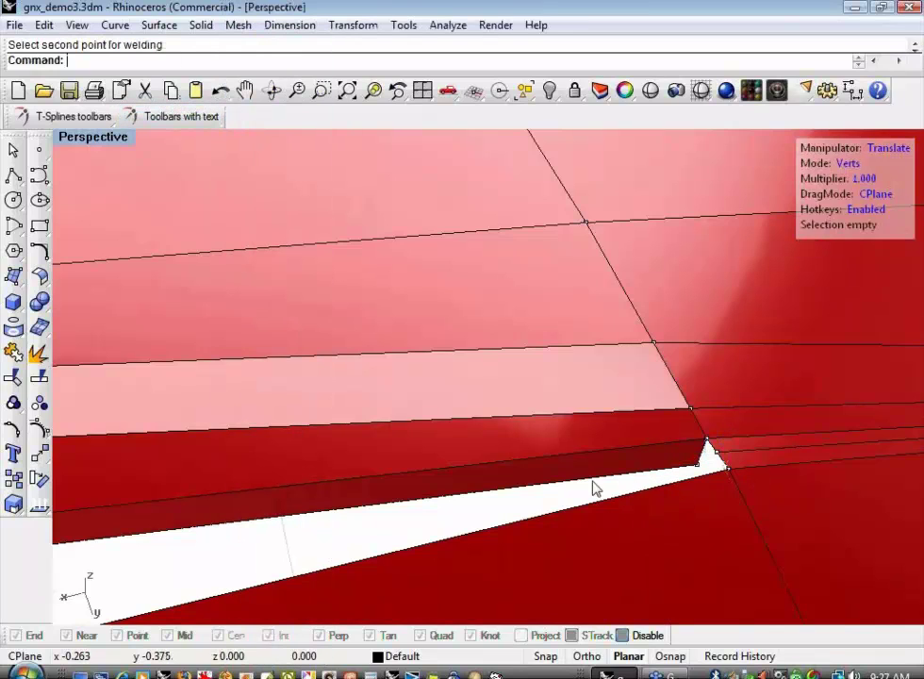
- Weld the thin side wall's lower vertex at the slot's tapered end to the neighbouring vertex on the row edge
{"action": "right_click", "coordinate": [594, 487]}
{"action": "left_click", "coordinate": [703, 471]}
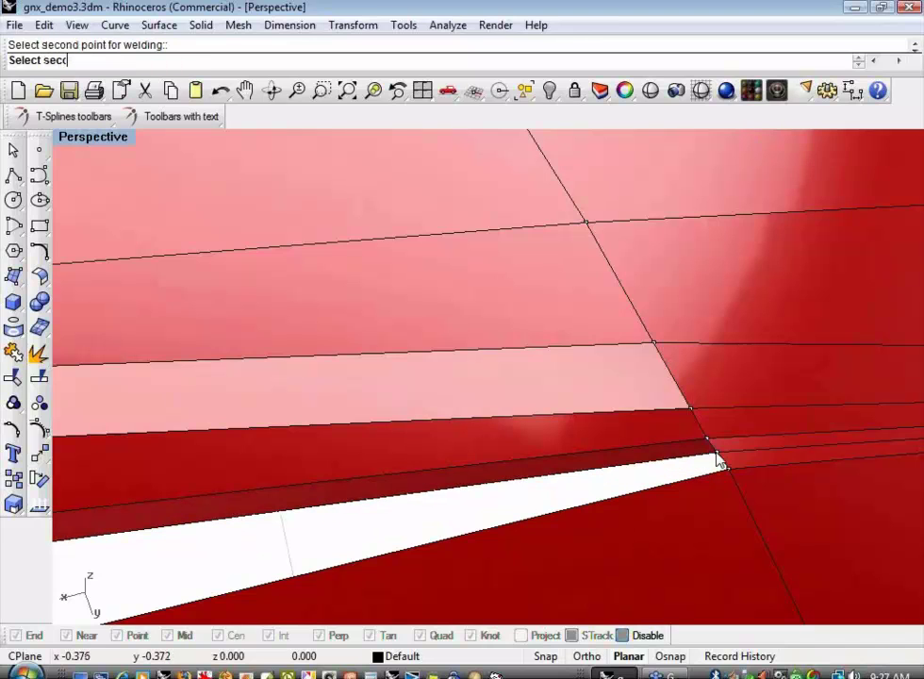
{"action": "left_click", "coordinate": [719, 458]}
{"action": "scroll", "coordinate": [604, 466], "scroll_direction": "down", "scroll_amount": 2}
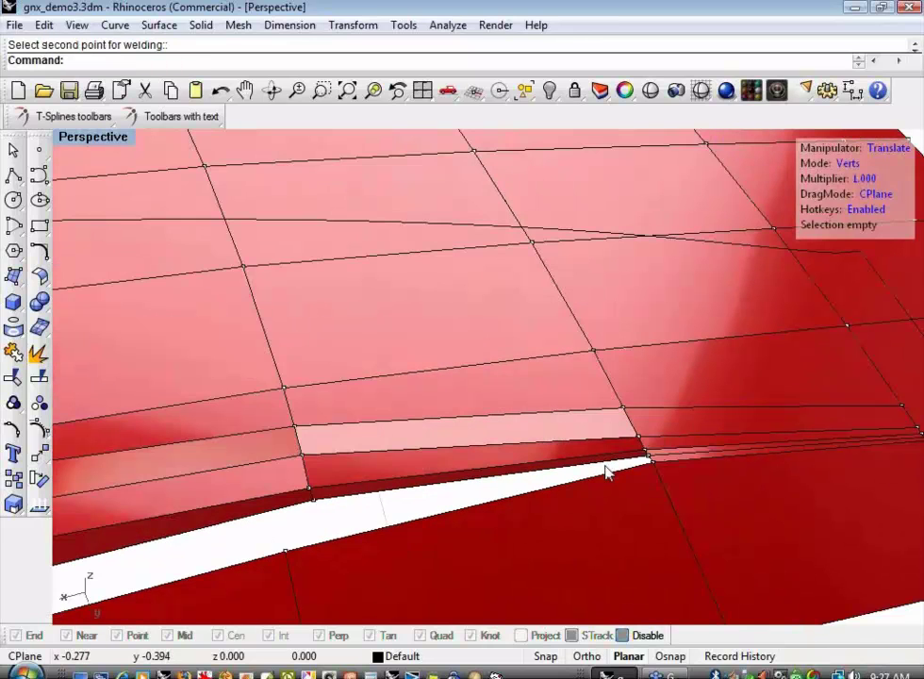
- Bridge the side wall's lower edge nearest the intake to the facing edge of the recessed floor with one segment, aligning the matching end vertices
{"action": "right_click_drag", "start_coordinate": [606, 467], "coordinate": [406, 376]}
{"action": "scroll", "coordinate": [485, 375], "scroll_direction": "up", "scroll_amount": 10}
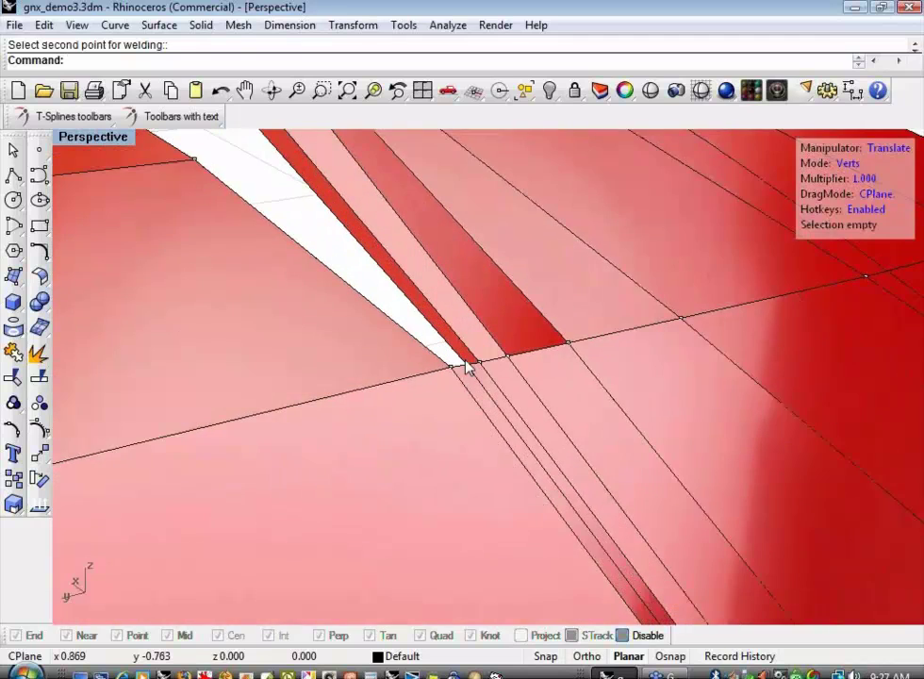
{"action": "right_click_drag", "start_coordinate": [462, 367], "coordinate": [406, 404]}
{"action": "scroll", "coordinate": [322, 289], "scroll_direction": "down", "scroll_amount": 6}
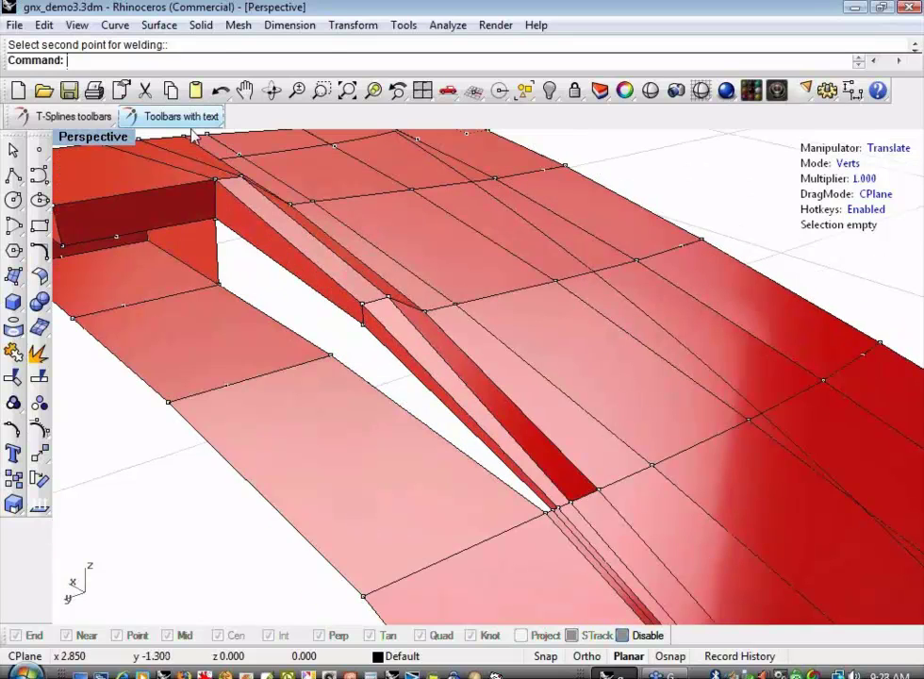
{"action": "left_click", "coordinate": [184, 117]}
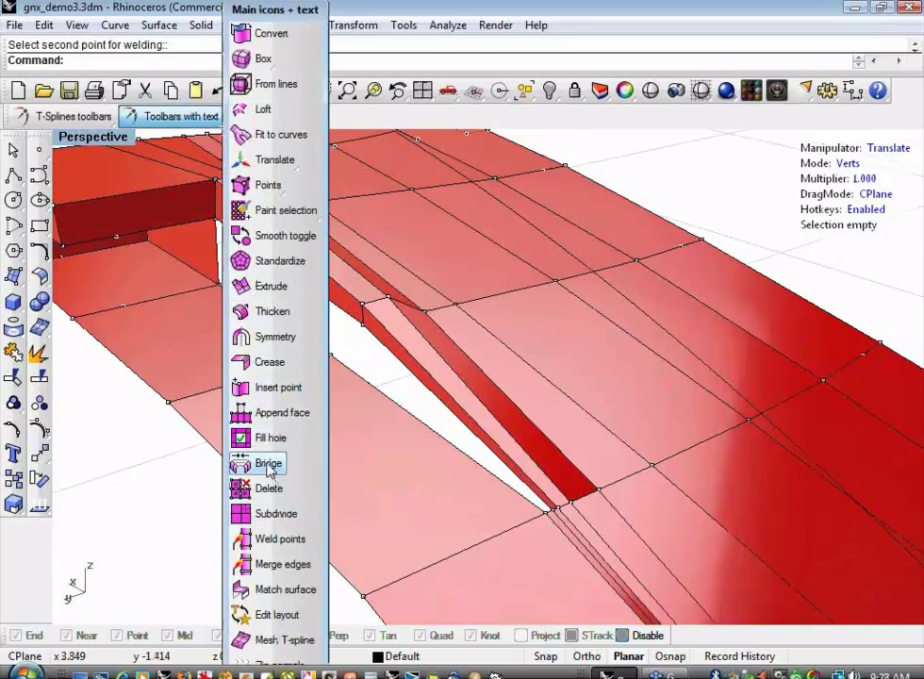
{"action": "left_click", "coordinate": [270, 466]}
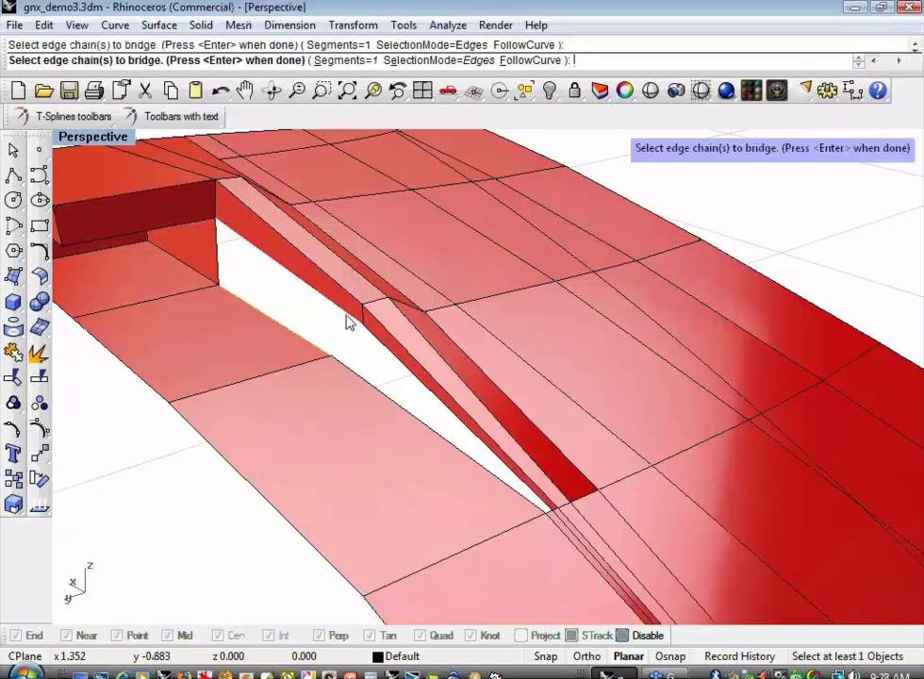
{"action": "key", "text": "Return"}
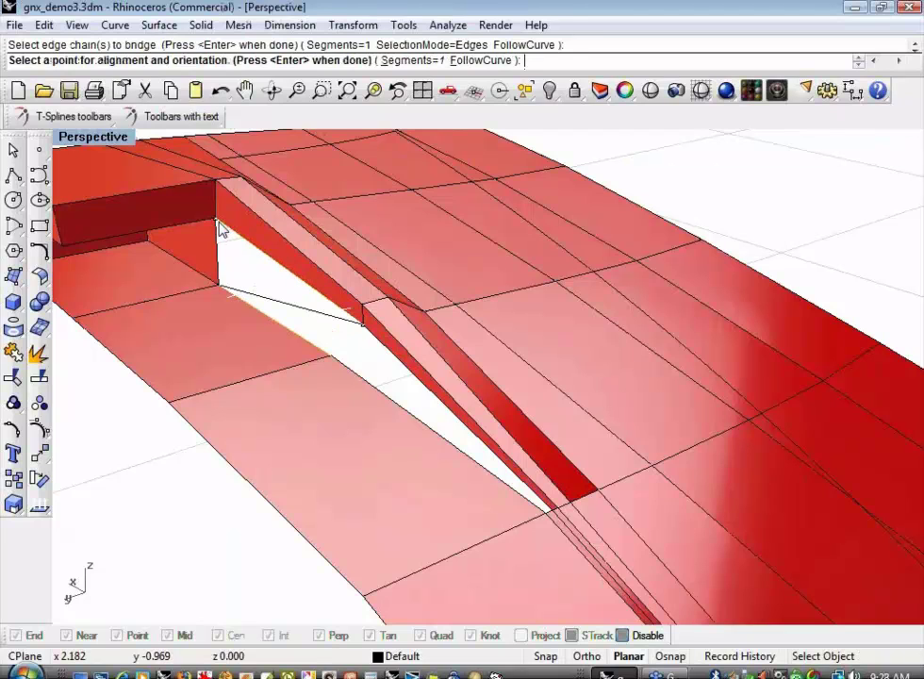
{"action": "left_click", "coordinate": [218, 224]}
{"action": "right_click", "coordinate": [363, 323]}
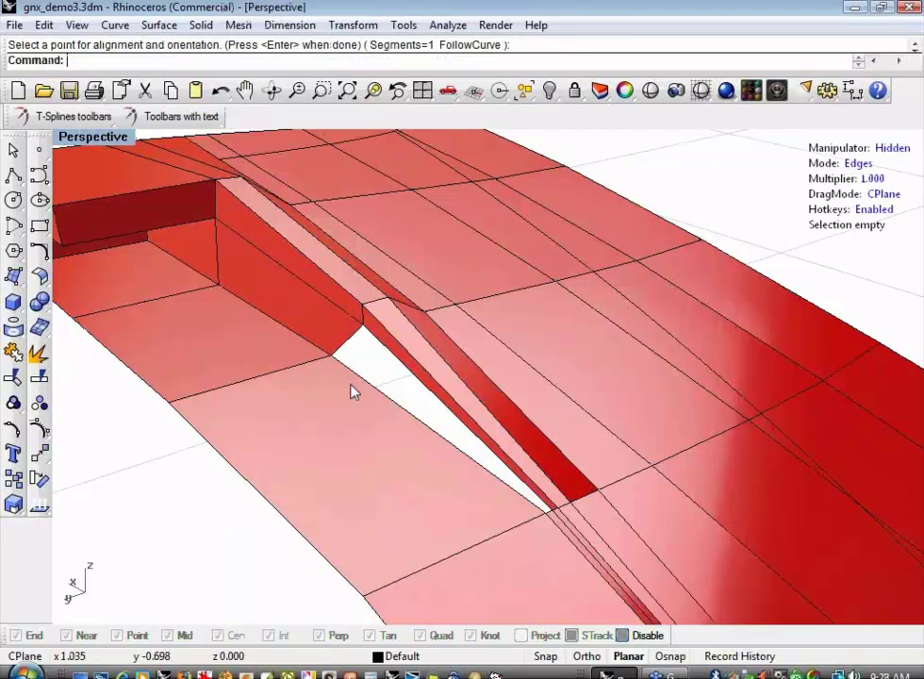
- Bridge the remaining tapered gap between the side wall's lower edge and the floor edge, closing the slot with one segment
{"action": "right_click_drag", "start_coordinate": [352, 388], "coordinate": [288, 325], "text": "shift"}
{"action": "right_click", "coordinate": [298, 308]}
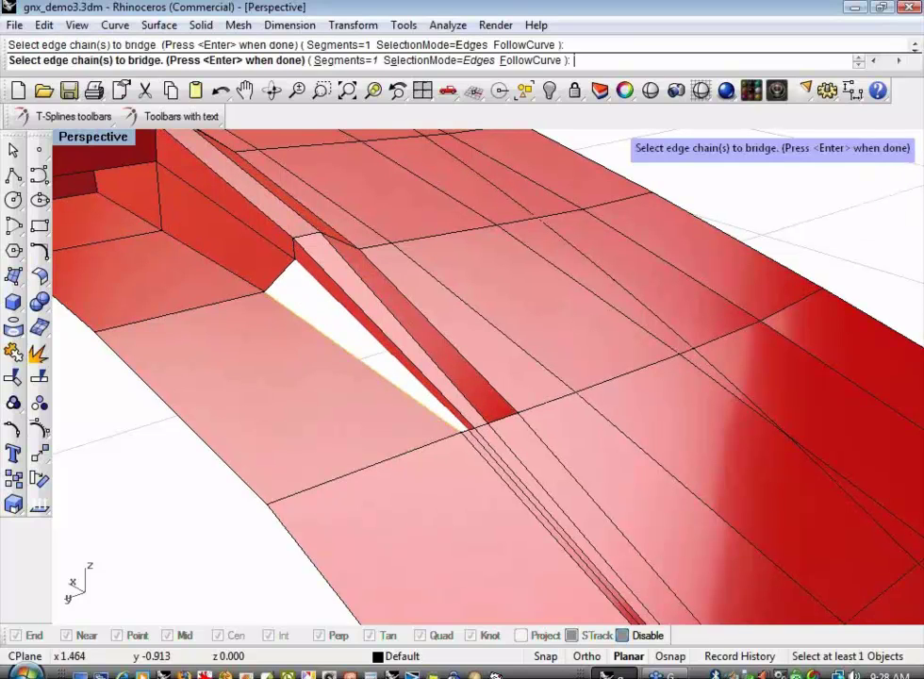
{"action": "right_click", "coordinate": [304, 307]}
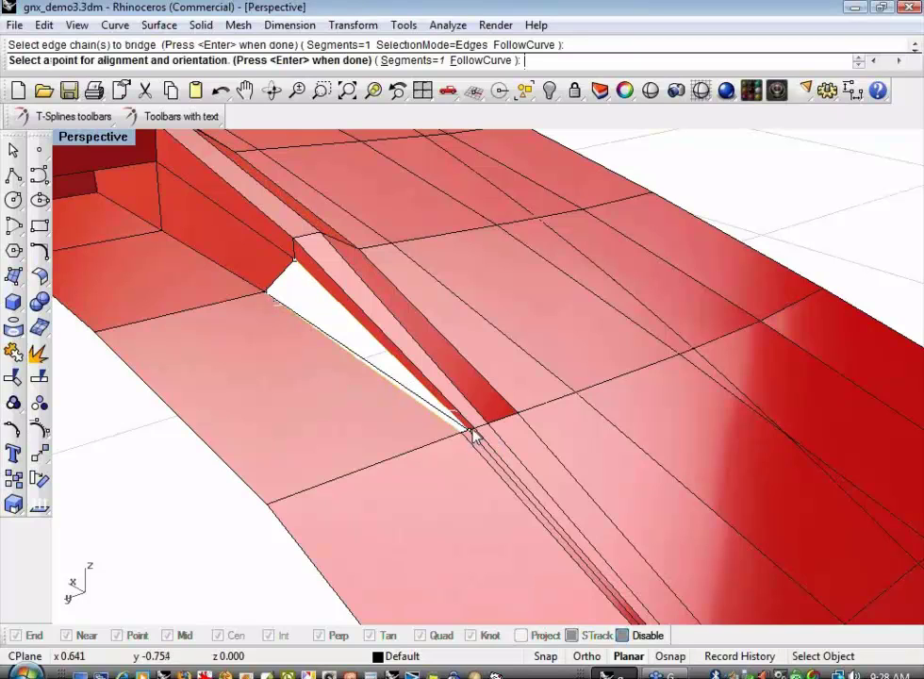
{"action": "left_click", "coordinate": [295, 260]}
{"action": "key", "text": "Return"}
{"action": "scroll", "coordinate": [336, 351], "scroll_direction": "down", "scroll_amount": 6}
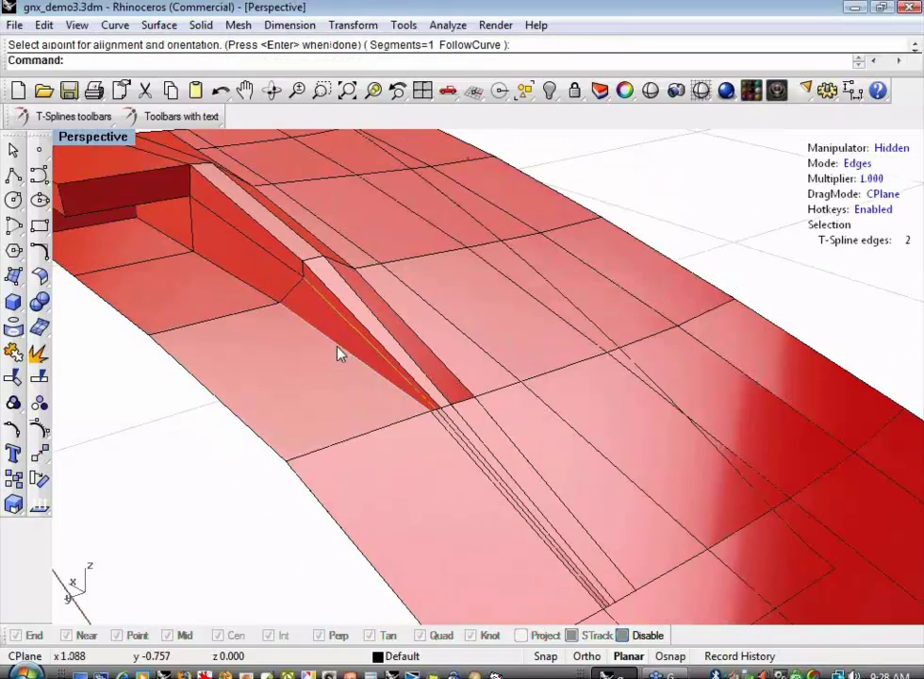
- Toggle the hood T-spline from box display to its smooth surface
{"action": "right_click_drag", "start_coordinate": [293, 459], "coordinate": [274, 443]}
{"action": "scroll", "coordinate": [286, 357], "scroll_direction": "up", "scroll_amount": 3}
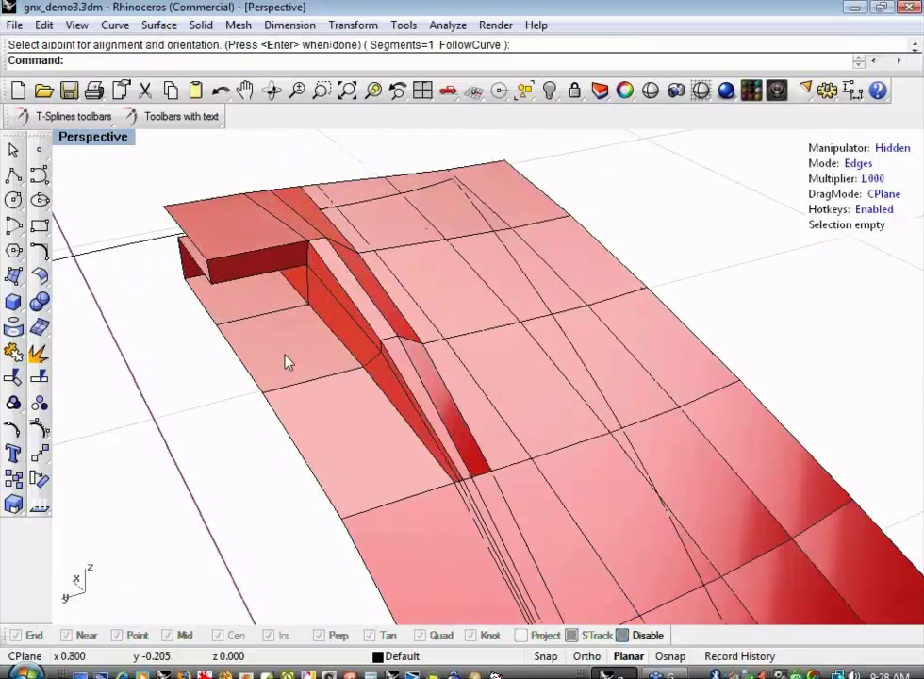
{"action": "right_click_drag", "start_coordinate": [285, 357], "coordinate": [481, 347], "text": "shift"}
{"action": "key", "text": "b"}
{"action": "scroll", "coordinate": [477, 345], "scroll_direction": "down", "scroll_amount": 7}
{"action": "scroll", "coordinate": [537, 293], "scroll_direction": "up", "scroll_amount": 8}
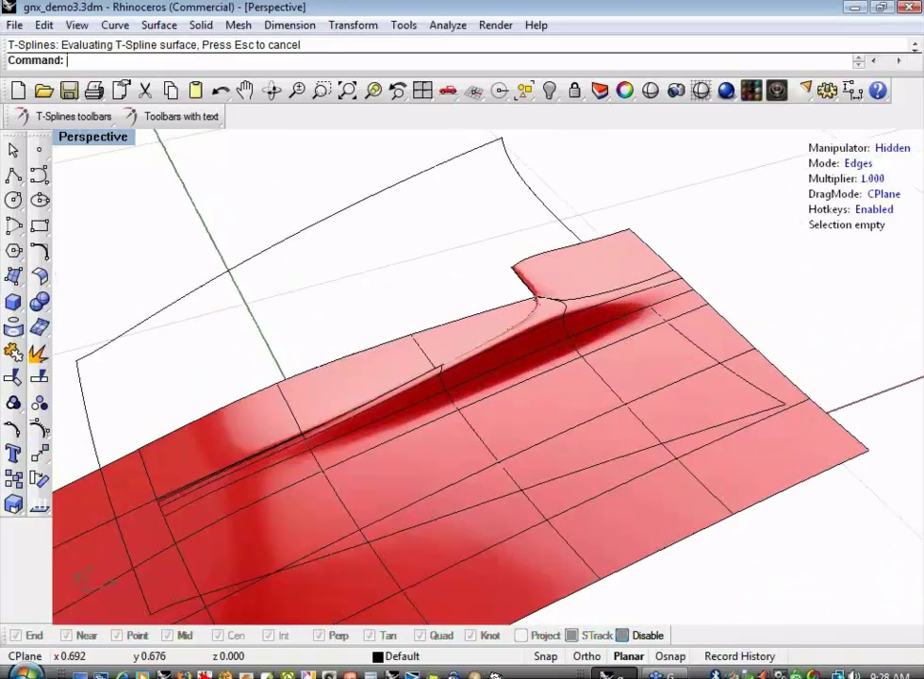
- Make the hood T-spline uniform
{"action": "right_click_drag", "start_coordinate": [440, 285], "coordinate": [456, 259], "text": "shift"}
{"action": "left_click", "coordinate": [175, 118]}
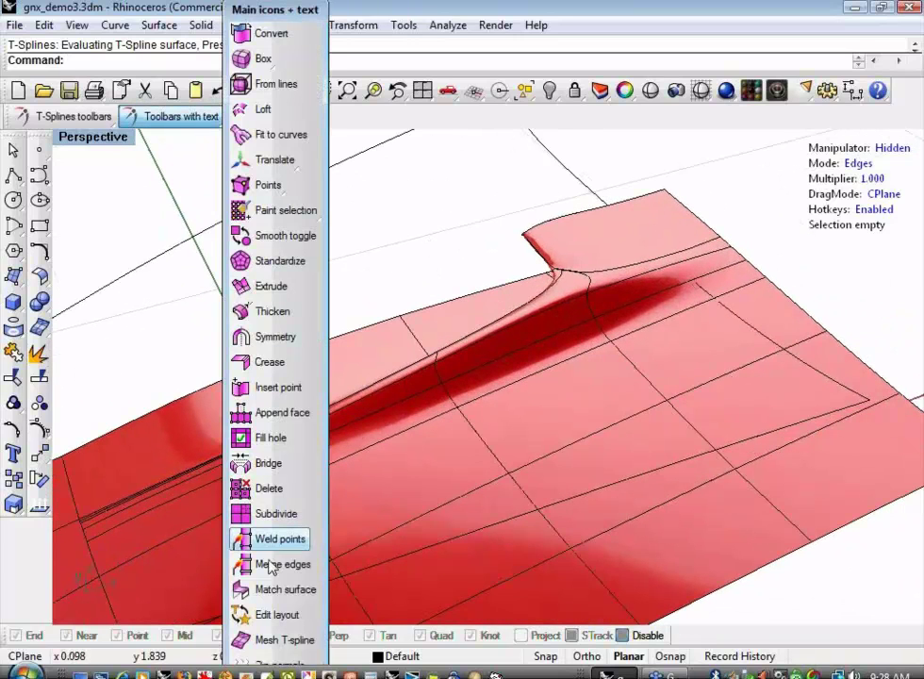
{"action": "right_click", "coordinate": [279, 617]}
{"action": "left_click", "coordinate": [433, 481]}
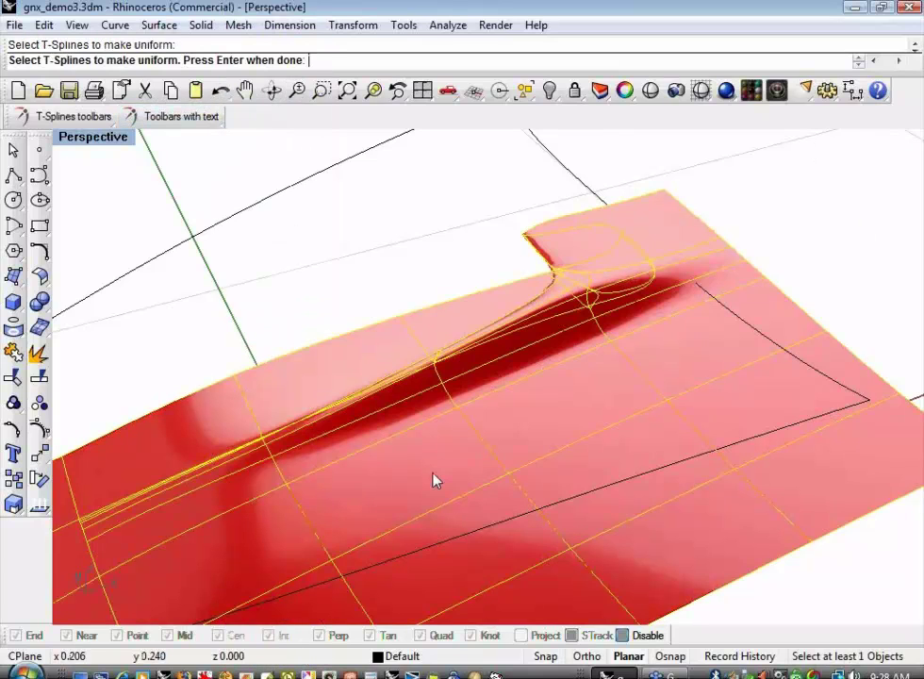
{"action": "key", "text": "Return"}
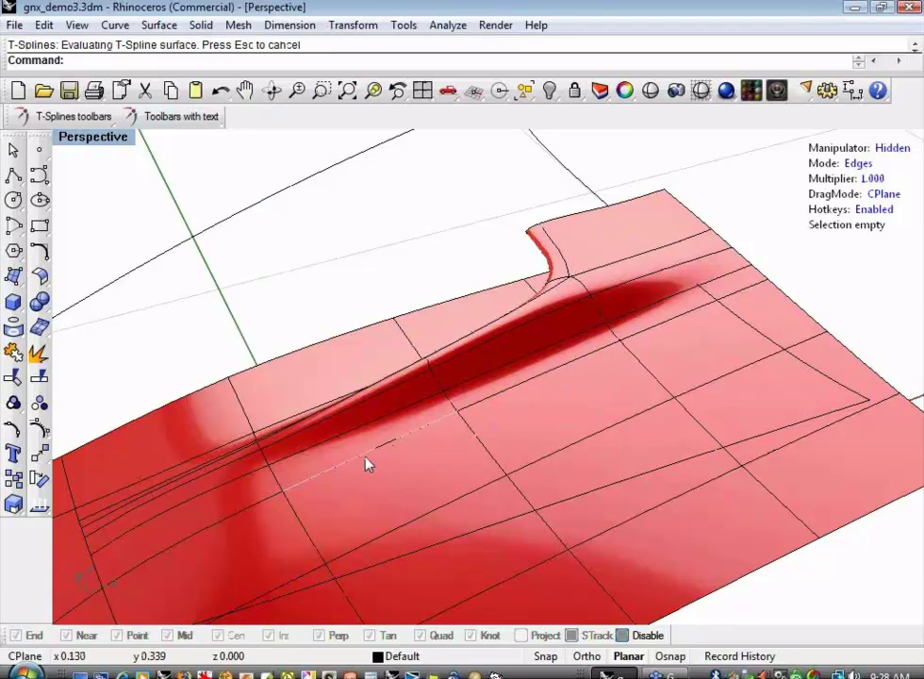
- Apply Y symmetry with Weld=Yes to the half hood, mirroring it across the centre line
{"action": "right_click_drag", "start_coordinate": [218, 488], "coordinate": [408, 365]}
{"action": "left_click", "coordinate": [179, 116]}
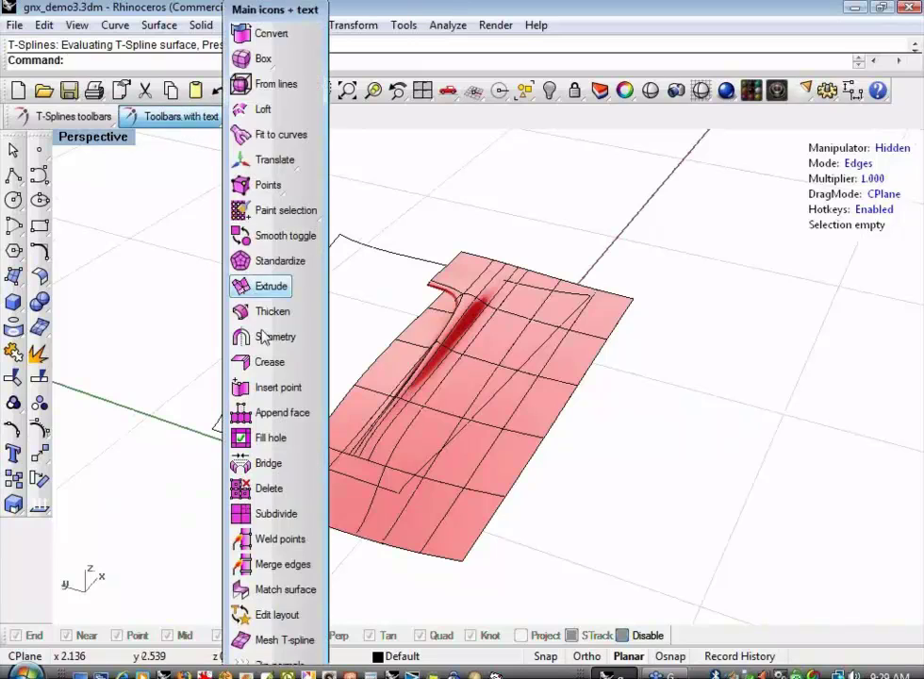
{"action": "left_click", "coordinate": [267, 332]}
{"action": "left_click", "coordinate": [390, 359]}
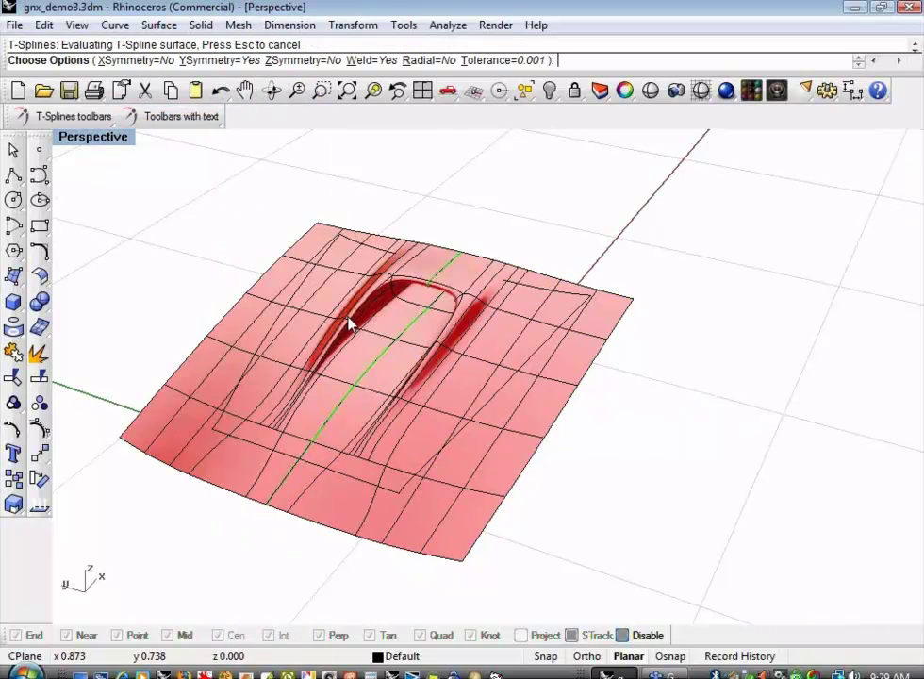
{"action": "key", "text": "Return"}
- Examine the full hood's scoop, intake lip and side flanks in a shaded view without wires
{"action": "right_click_drag", "start_coordinate": [303, 330], "coordinate": [347, 323]}
{"action": "scroll", "coordinate": [347, 322], "scroll_direction": "up", "scroll_amount": 6}
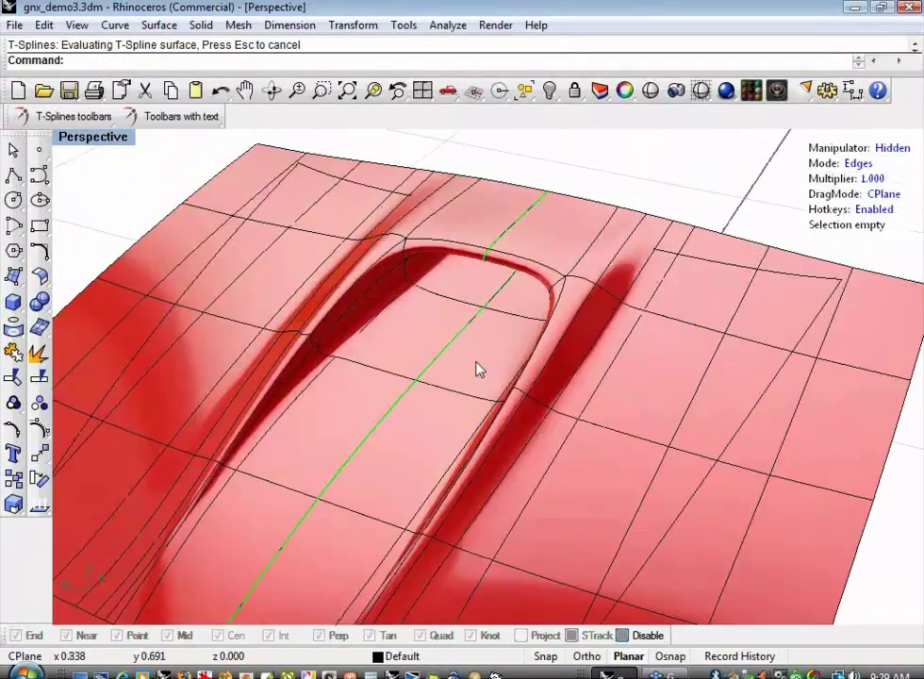
{"action": "right_click_drag", "start_coordinate": [477, 369], "coordinate": [269, 380]}
{"action": "mouse_move", "coordinate": [264, 389]}
{"action": "right_mouse_down"}
{"action": "mouse_move", "coordinate": [254, 421]}
{"action": "mouse_move", "coordinate": [264, 448]}
{"action": "mouse_move", "coordinate": [269, 419]}
{"action": "mouse_move", "coordinate": [362, 351]}
{"action": "right_mouse_up"}
{"action": "left_click", "coordinate": [650, 91]}
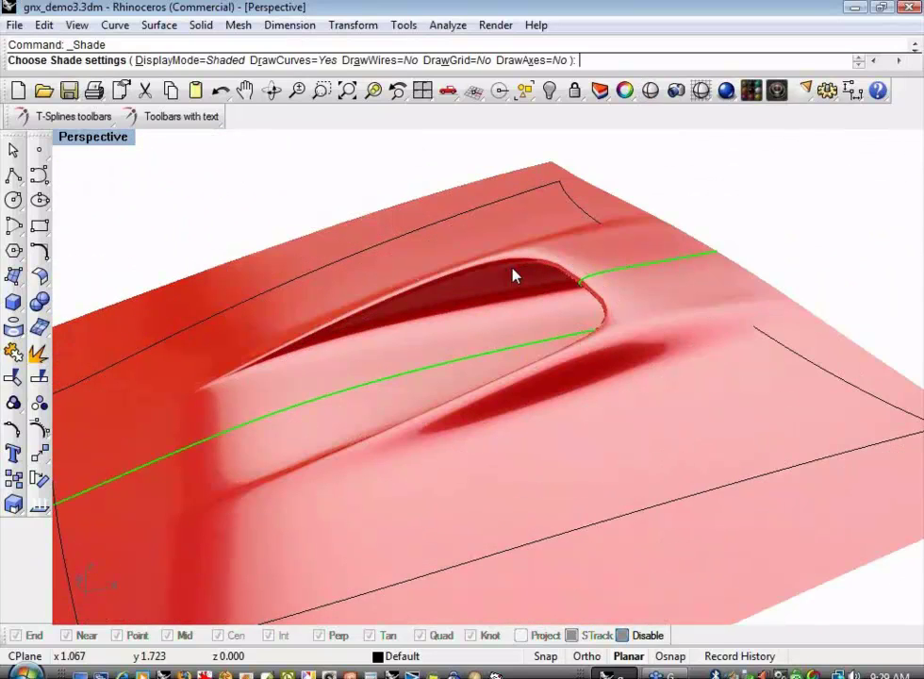
{"action": "right_click_drag", "start_coordinate": [515, 275], "coordinate": [666, 438]}
{"action": "scroll", "coordinate": [626, 417], "scroll_direction": "up", "scroll_amount": 3}
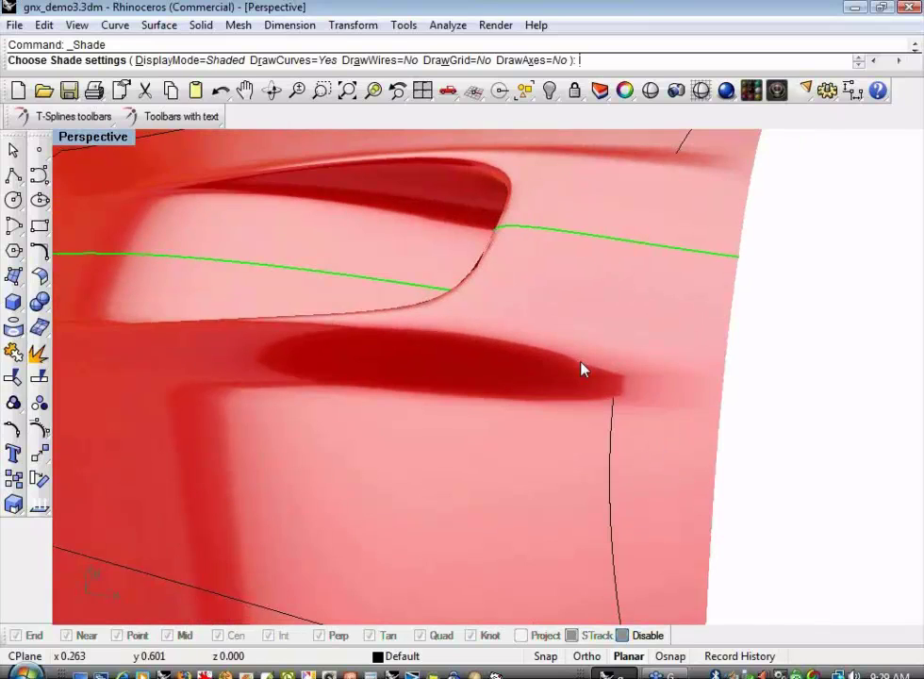
{"action": "right_click_drag", "start_coordinate": [581, 362], "coordinate": [559, 400], "text": "shift"}
{"action": "right_click", "coordinate": [767, 246]}
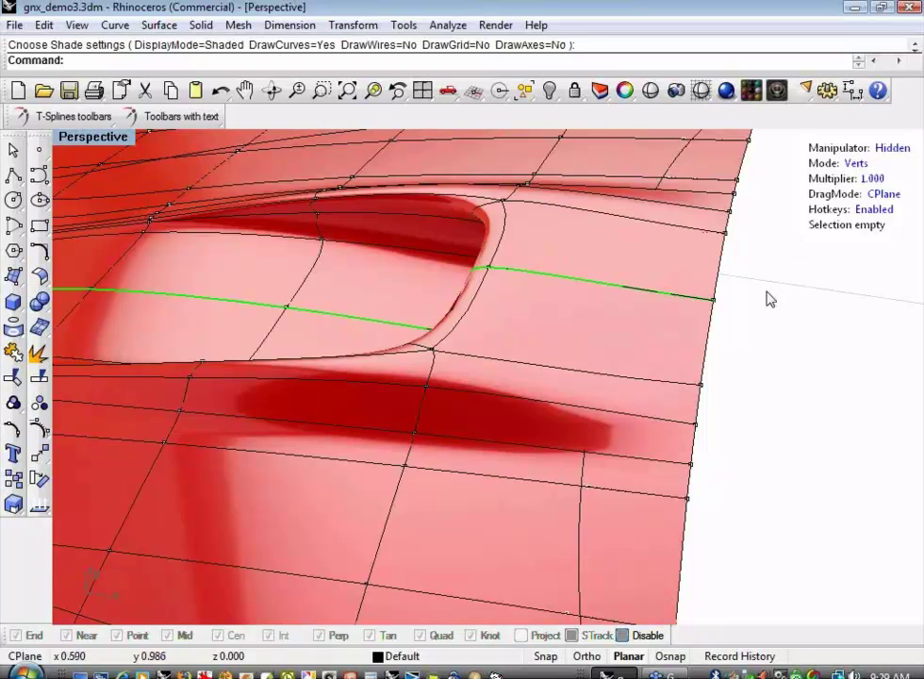
- Lower the vertex on the scoop's flank just outside the intake corner slightly along the Z axis
{"action": "right_click_drag", "start_coordinate": [750, 354], "coordinate": [768, 401]}
{"action": "left_click", "coordinate": [463, 440]}
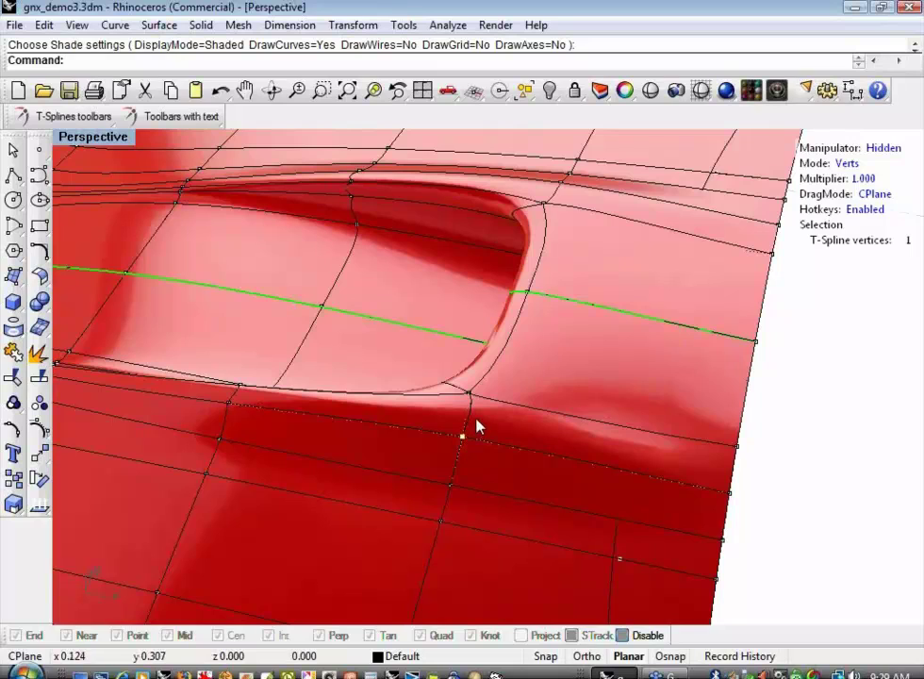
{"action": "key", "text": "w"}
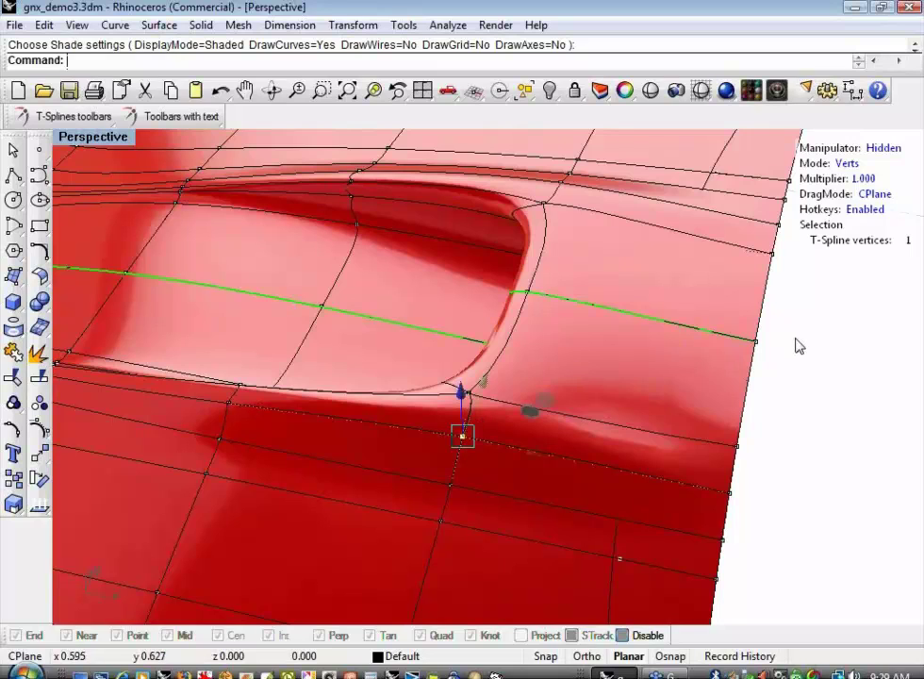
{"action": "left_click_drag", "start_coordinate": [460, 400], "coordinate": [454, 427]}
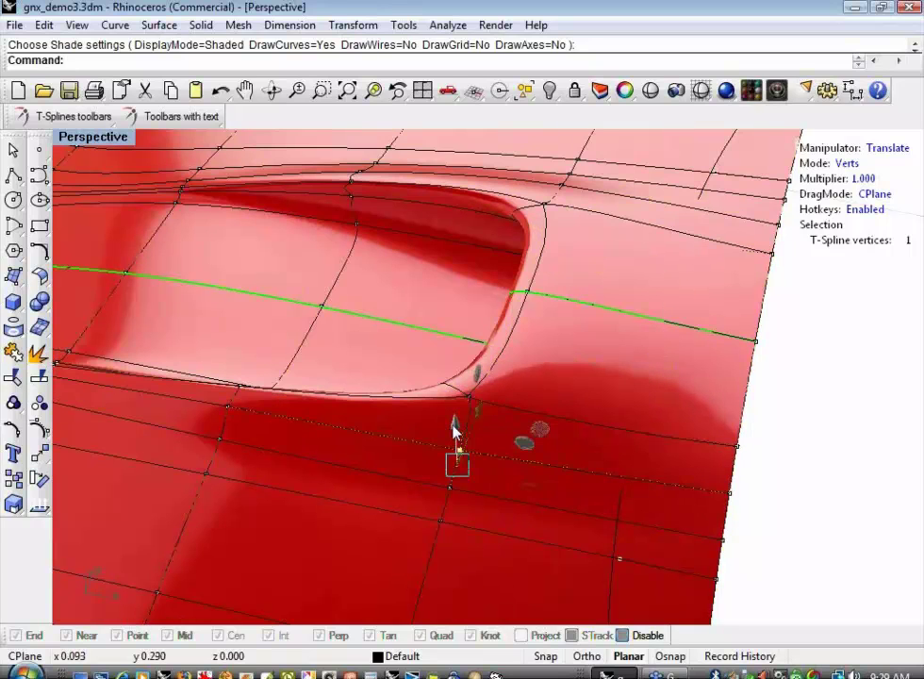
- Move the inner edge of the intake floor beside the centre line downward along the Z axis to deepen the opening
{"action": "mouse_move", "coordinate": [807, 425]}
{"action": "right_mouse_down"}
{"action": "mouse_move", "coordinate": [758, 409]}
{"action": "mouse_move", "coordinate": [752, 425]}
{"action": "mouse_move", "coordinate": [556, 436]}
{"action": "mouse_move", "coordinate": [503, 418]}
{"action": "mouse_move", "coordinate": [706, 415]}
{"action": "mouse_move", "coordinate": [639, 427]}
{"action": "mouse_move", "coordinate": [372, 293]}
{"action": "right_mouse_up"}
{"action": "scroll", "coordinate": [706, 415], "scroll_direction": "down", "scroll_amount": 8}
{"action": "scroll", "coordinate": [372, 293], "scroll_direction": "up", "scroll_amount": 7}
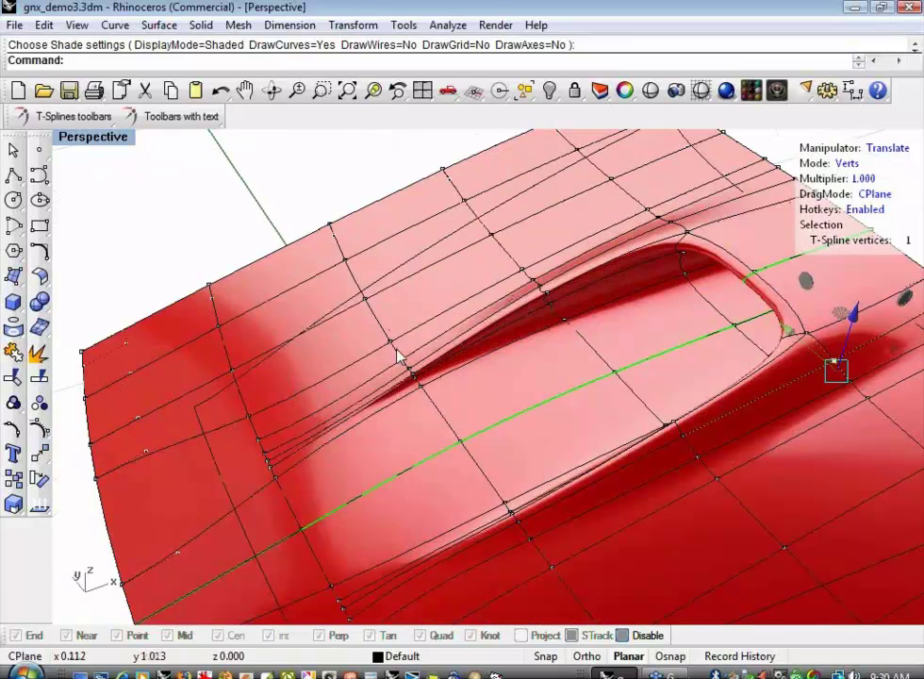
{"action": "right_click_drag", "start_coordinate": [397, 356], "coordinate": [491, 397]}
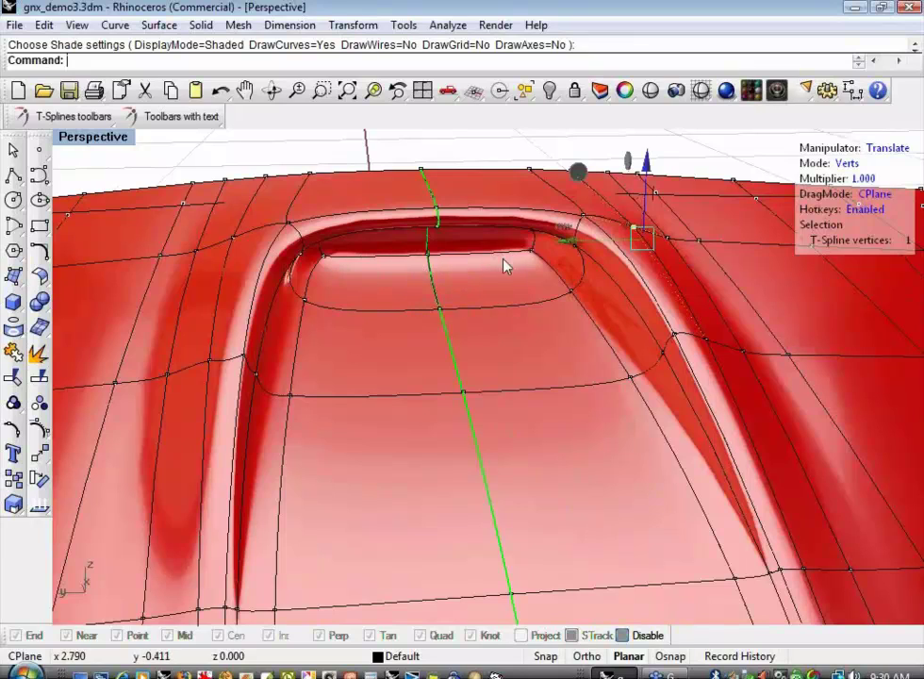
{"action": "key", "text": "Escape"}
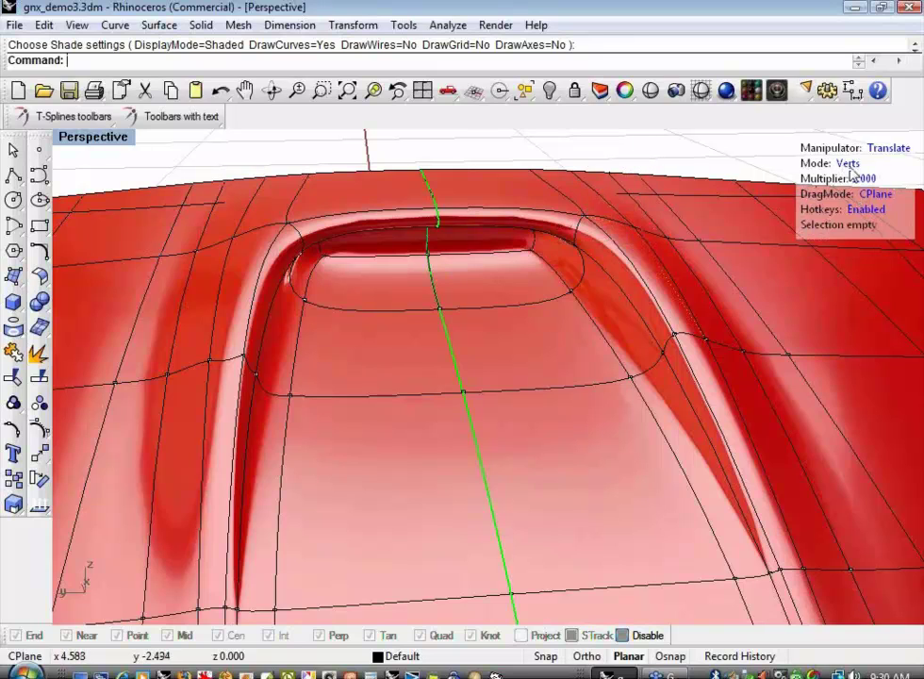
{"action": "left_click", "coordinate": [471, 255]}
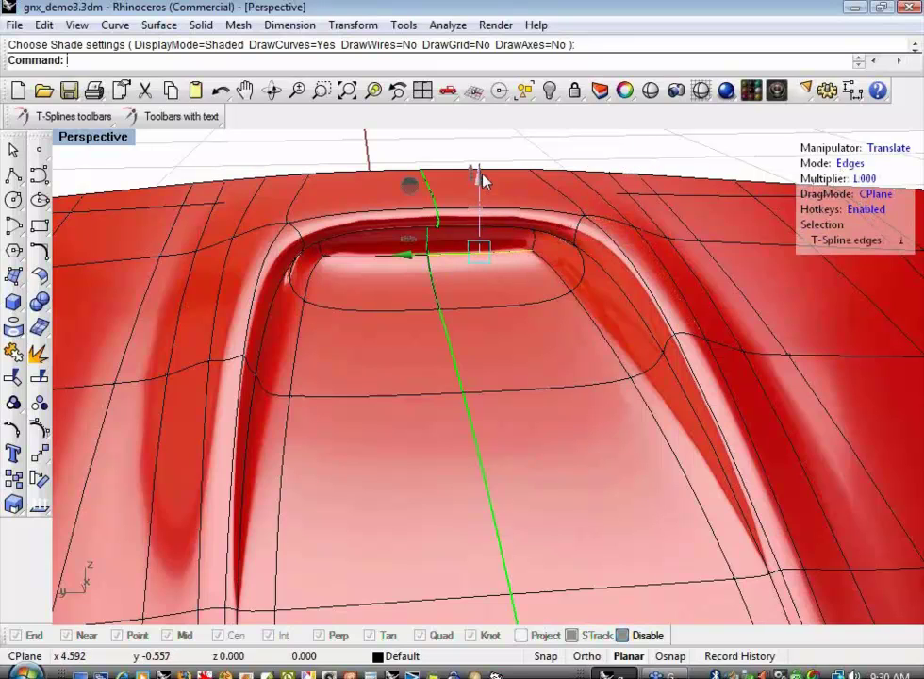
{"action": "left_click_drag", "start_coordinate": [482, 175], "coordinate": [489, 400]}
{"action": "right_click_drag", "start_coordinate": [489, 400], "coordinate": [379, 371]}
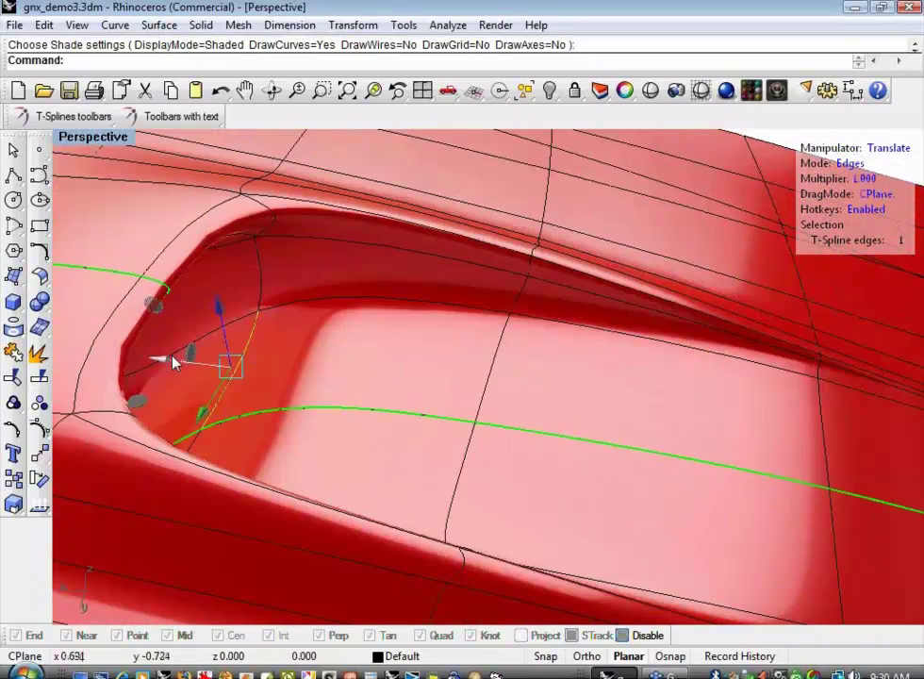
- Move the intake's selected inner floor edge beside the centre line along the X axis, checking the pocket from beneath the hood
{"action": "left_click_drag", "start_coordinate": [171, 357], "coordinate": [99, 332]}
{"action": "right_click_drag", "start_coordinate": [268, 355], "coordinate": [470, 283], "text": "shift"}
{"action": "right_click_drag", "start_coordinate": [405, 412], "coordinate": [351, 312]}
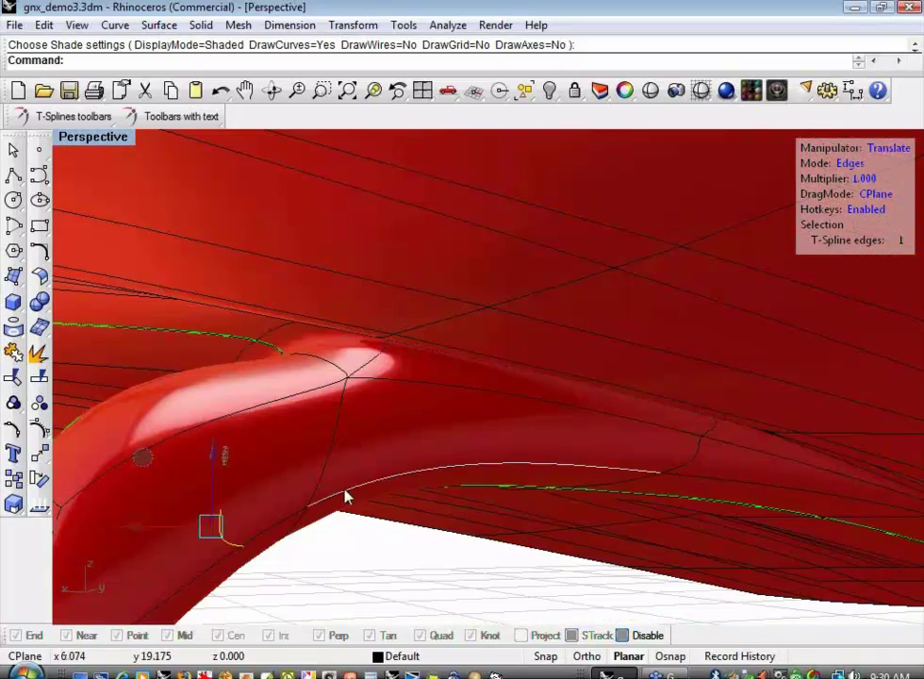
{"action": "right_click_drag", "start_coordinate": [344, 490], "coordinate": [196, 367], "text": "shift"}
{"action": "left_click_drag", "start_coordinate": [122, 360], "coordinate": [429, 423]}
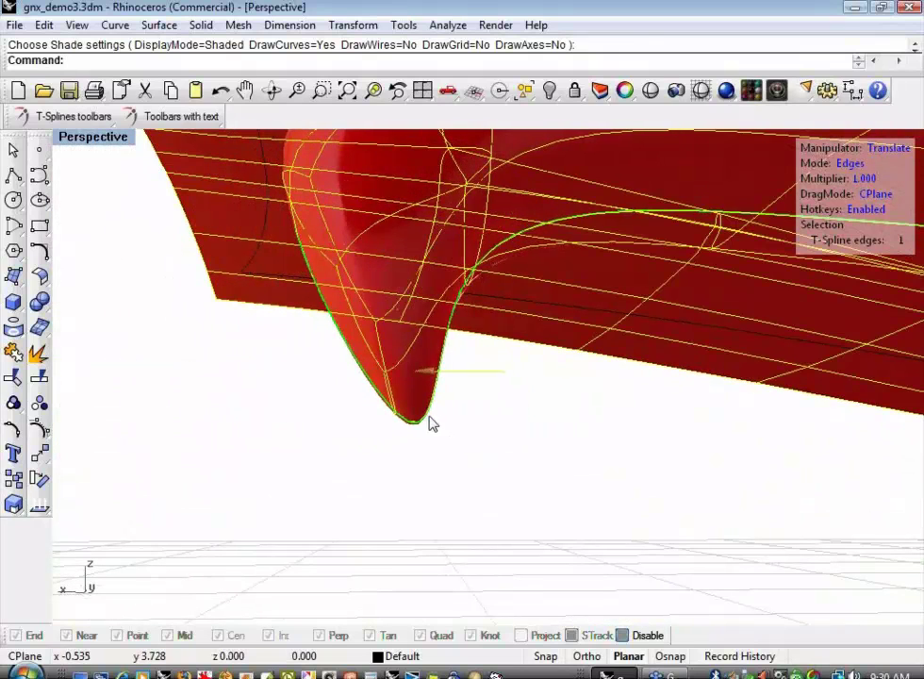
{"action": "right_click_drag", "start_coordinate": [508, 396], "coordinate": [343, 353]}
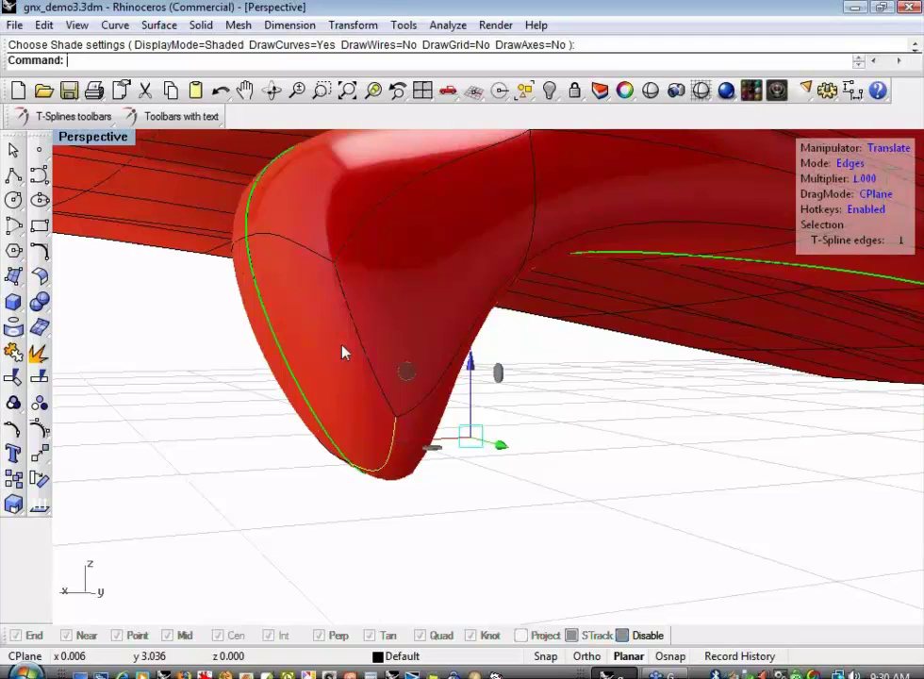
{"action": "right_click_drag", "start_coordinate": [344, 353], "coordinate": [417, 345]}
{"action": "right_click_drag", "start_coordinate": [453, 311], "coordinate": [478, 387], "text": "shift"}
{"action": "scroll", "coordinate": [409, 353], "scroll_direction": "down", "scroll_amount": 3}
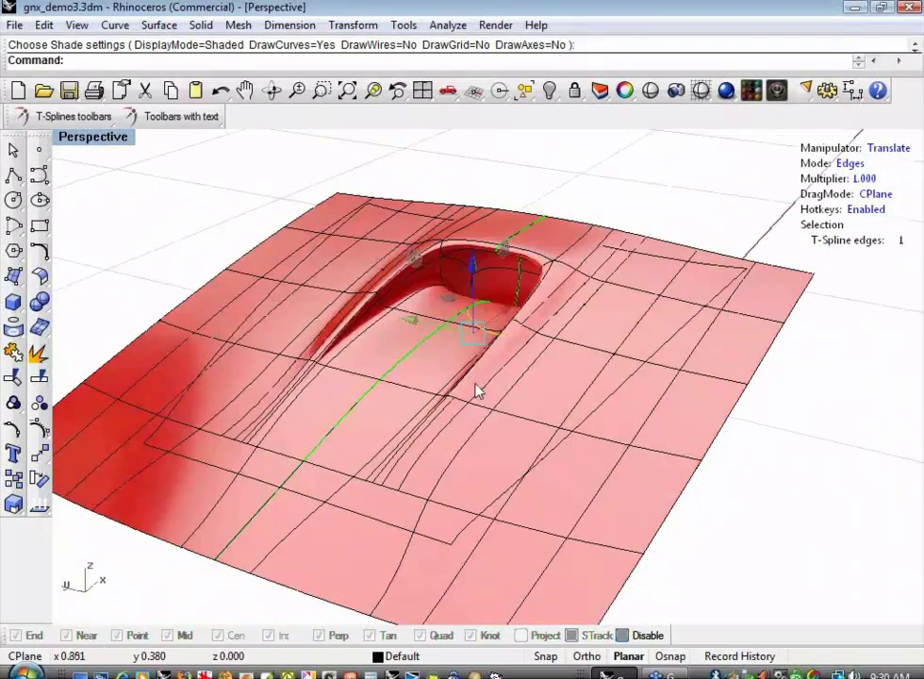
- Examine the hood's scoop and intake from several angles in a shaded view without wires
{"action": "left_click", "coordinate": [651, 90]}
{"action": "right_click_drag", "start_coordinate": [604, 170], "coordinate": [330, 281]}
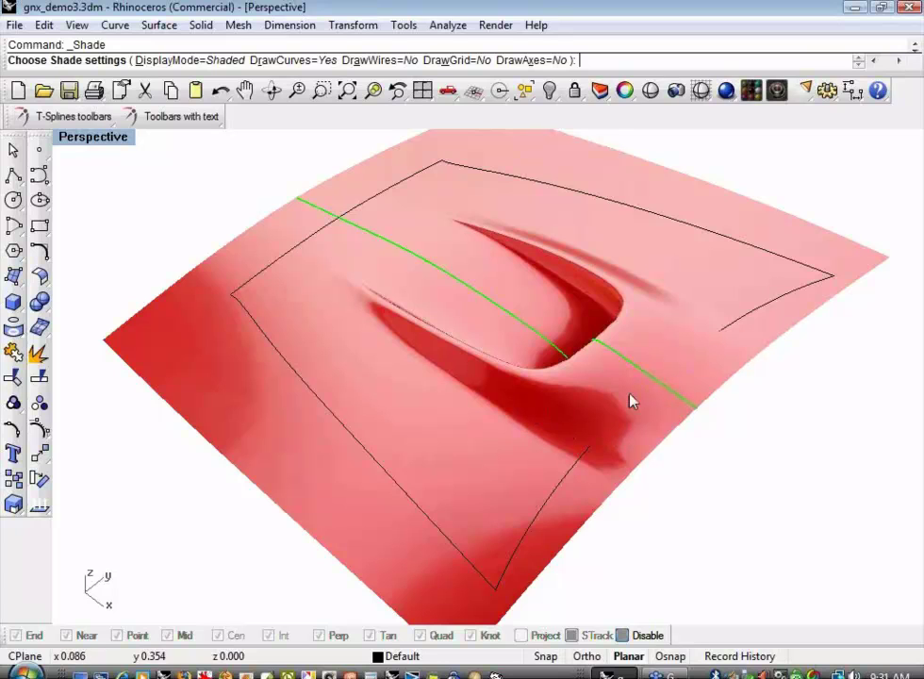
{"action": "right_click_drag", "start_coordinate": [480, 426], "coordinate": [569, 431]}
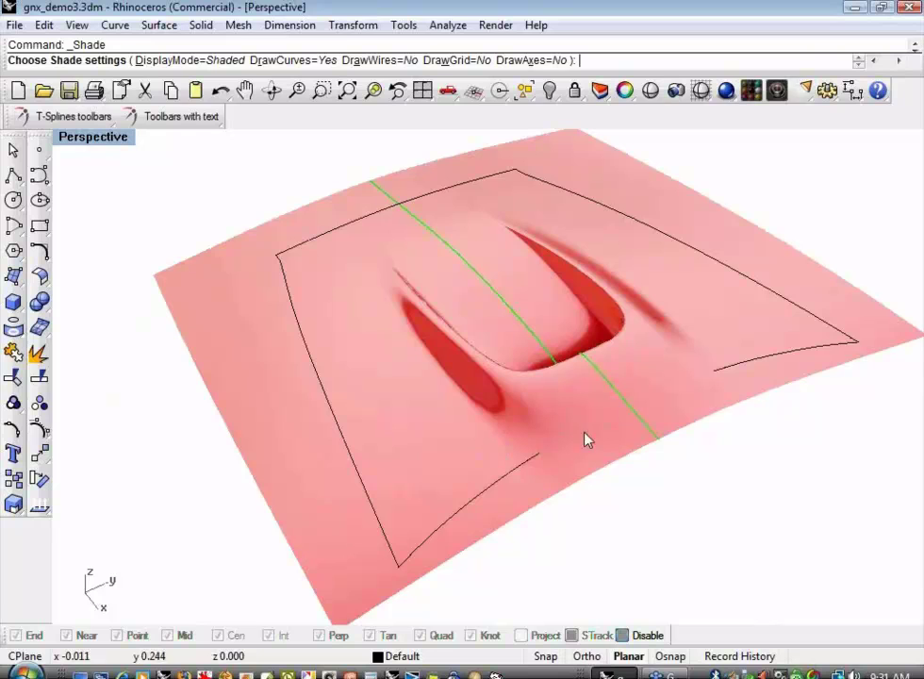
{"action": "right_click_drag", "start_coordinate": [344, 361], "coordinate": [557, 326]}
{"action": "key", "text": "Return"}
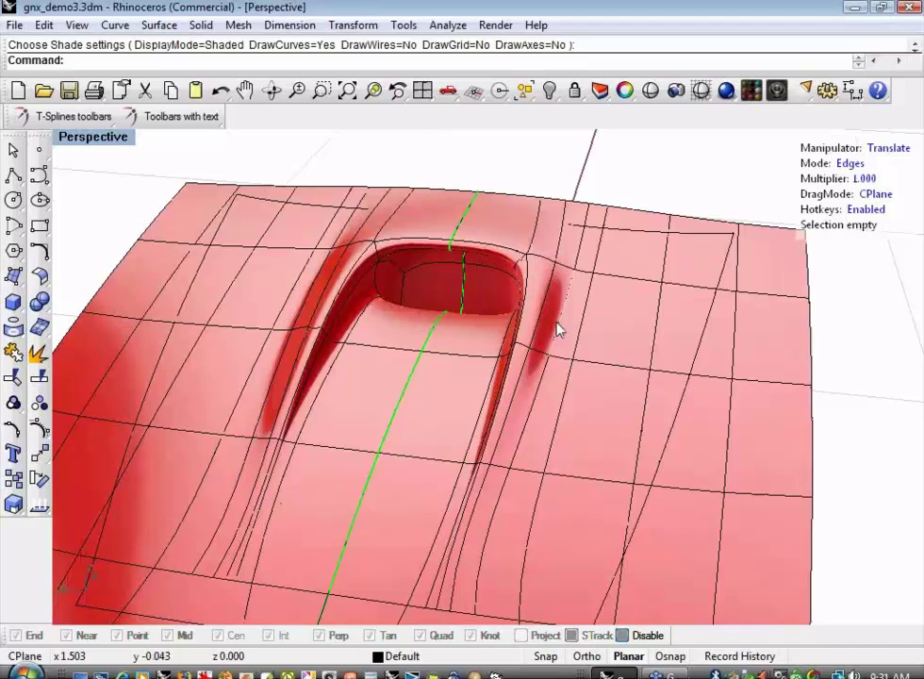
- Nudge the T-spline edges along the scoop's side wall and beside the intake opening slightly along the Y axis
{"action": "left_click", "coordinate": [525, 369]}
{"action": "mouse_move", "coordinate": [443, 396]}
{"action": "left_mouse_down"}
{"action": "mouse_move", "coordinate": [509, 392]}
{"action": "mouse_move", "coordinate": [440, 393]}
{"action": "mouse_move", "coordinate": [432, 403]}
{"action": "left_mouse_up"}
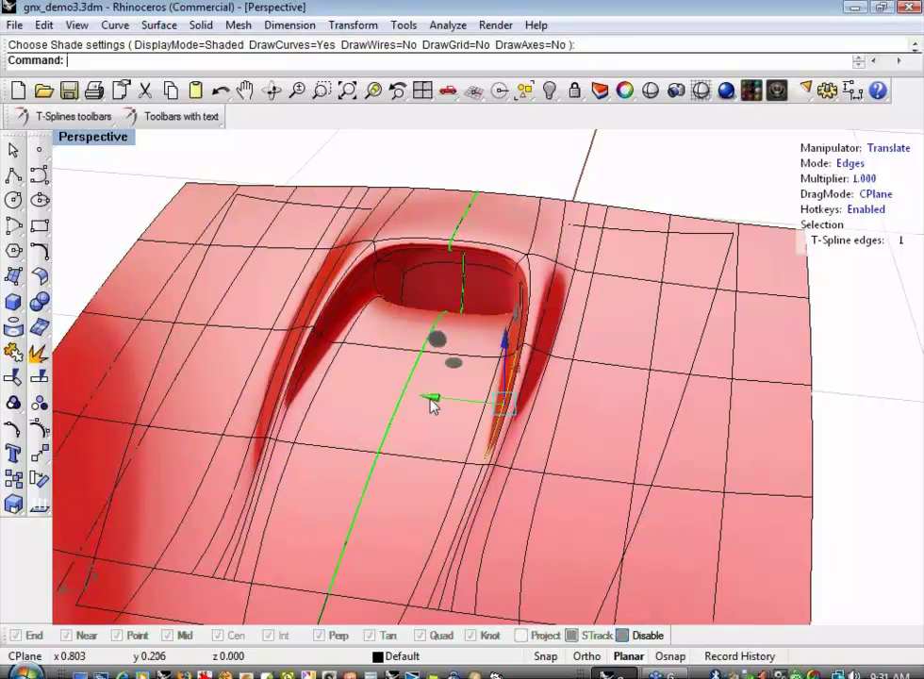
{"action": "left_click", "coordinate": [516, 316]}
{"action": "left_click_drag", "start_coordinate": [454, 292], "coordinate": [459, 295]}
{"action": "left_click", "coordinate": [522, 408]}
{"action": "left_click_drag", "start_coordinate": [449, 403], "coordinate": [458, 406]}
- Move the floor edge near the intake's side corner outward along the Y axis, away from the centre line
{"action": "right_click_drag", "start_coordinate": [438, 332], "coordinate": [372, 289], "text": "shift"}
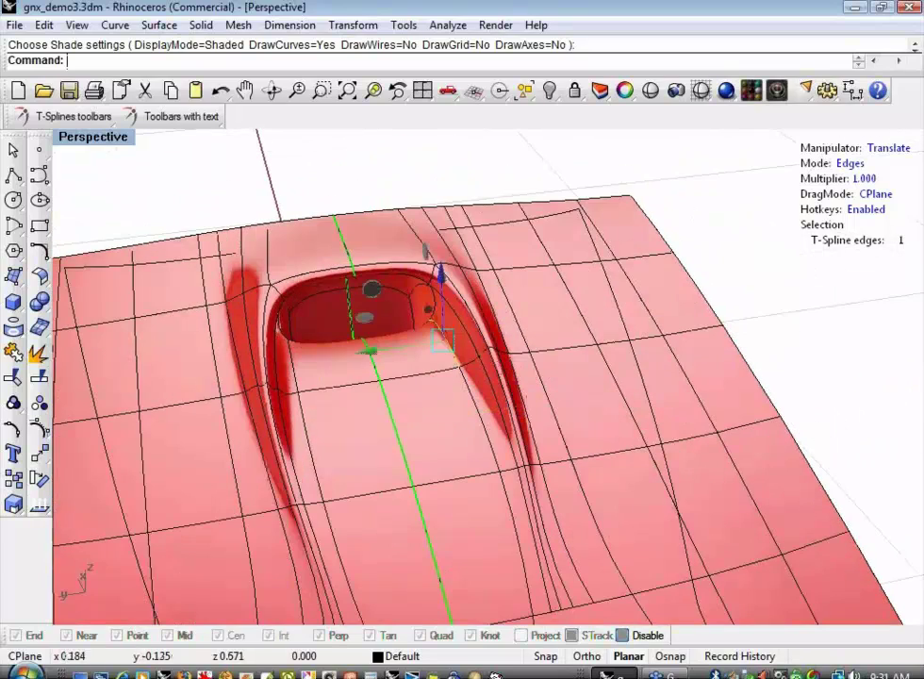
{"action": "left_click_drag", "start_coordinate": [383, 356], "coordinate": [429, 346]}
{"action": "right_click_drag", "start_coordinate": [429, 346], "coordinate": [424, 396]}
{"action": "scroll", "coordinate": [460, 333], "scroll_direction": "down", "scroll_amount": 5}
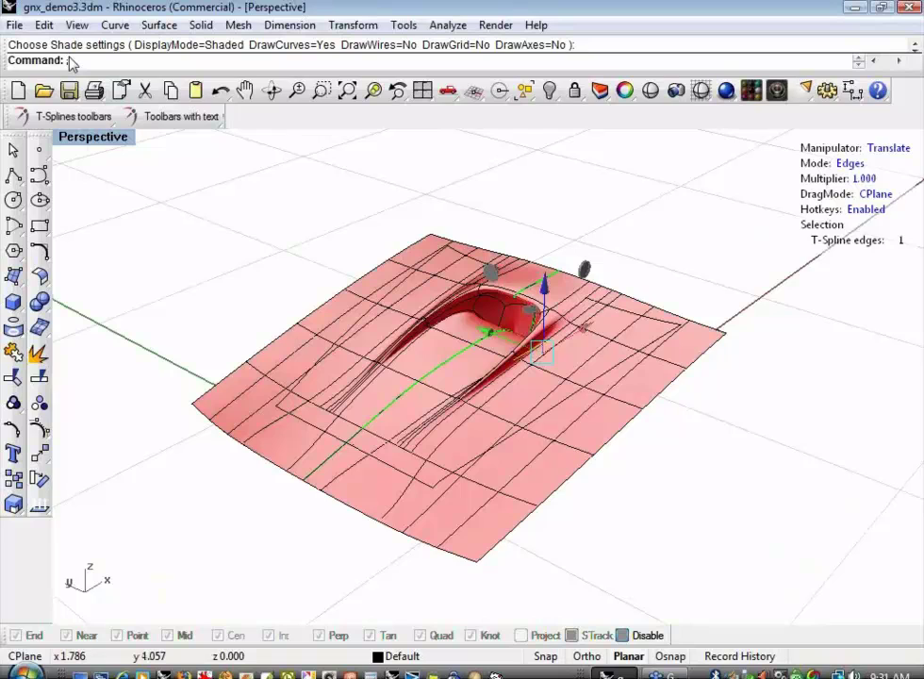
- Run a Zebra analysis on the hood, inspect the stripe flow around the scoop, and turn the analysis off
{"action": "type", "text": "Zebra"}
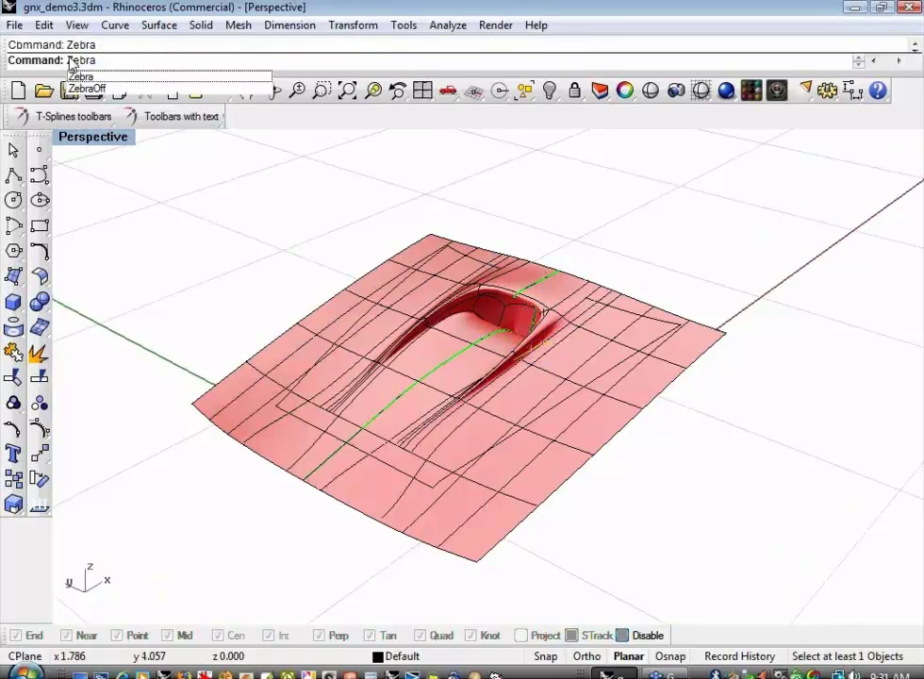
{"action": "key", "text": "Return"}
{"action": "left_click_drag", "start_coordinate": [151, 187], "coordinate": [795, 597]}
{"action": "key", "text": "Return"}
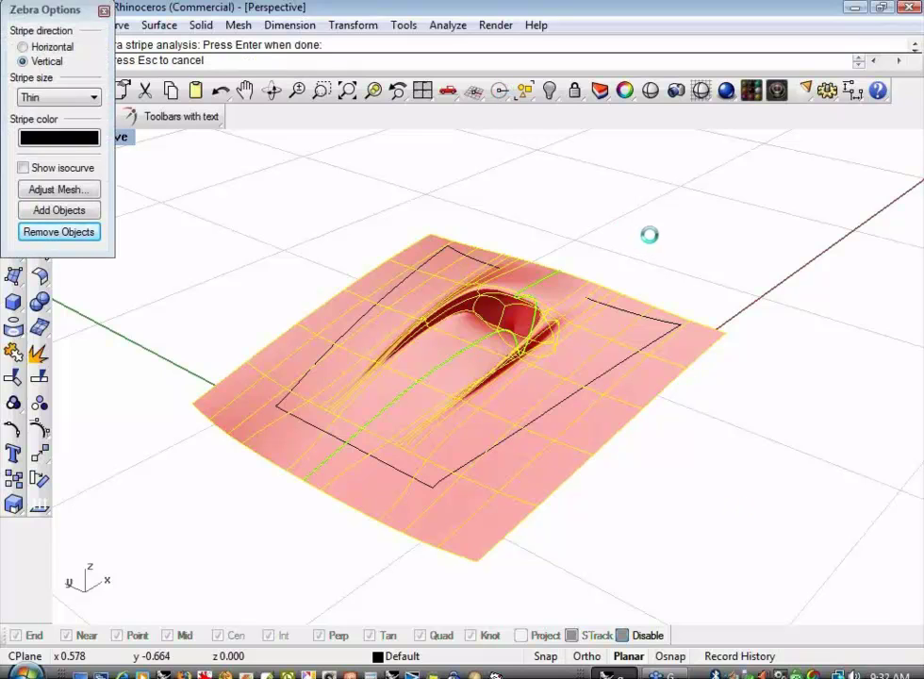
{"action": "right_click_drag", "start_coordinate": [649, 227], "coordinate": [524, 396]}
{"action": "left_click", "coordinate": [59, 232]}
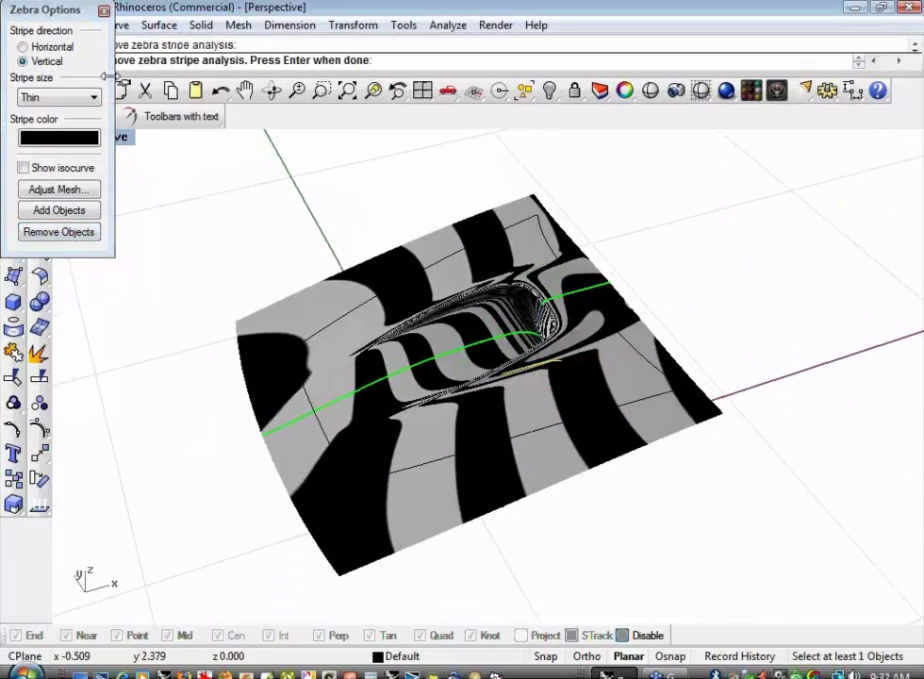
{"action": "left_click", "coordinate": [104, 10]}
{"action": "mouse_move", "coordinate": [241, 252]}
{"action": "right_mouse_down", "text": "shift"}
{"action": "mouse_move", "coordinate": [268, 235]}
{"action": "mouse_move", "coordinate": [370, 255]}
{"action": "mouse_move", "coordinate": [191, 271]}
{"action": "mouse_move", "coordinate": [212, 283]}
{"action": "mouse_move", "coordinate": [195, 303]}
{"action": "mouse_move", "coordinate": [189, 273]}
{"action": "right_mouse_up", "text": "shift"}
- Convert the hood's T-spline surface to a Rhino surface and exit T-spline editing
{"action": "left_click", "coordinate": [181, 116]}
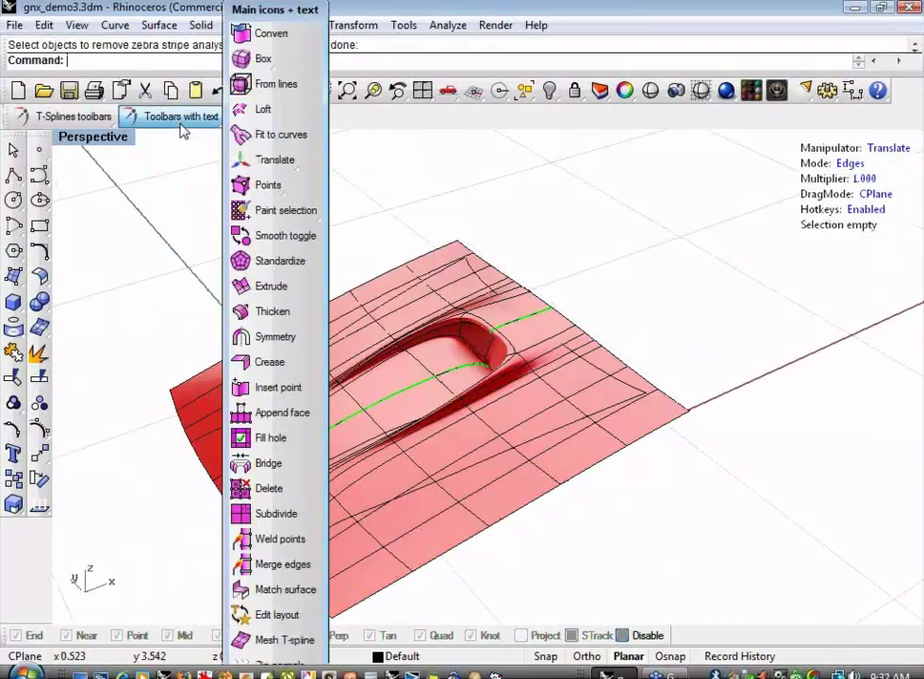
{"action": "left_click", "coordinate": [274, 34]}
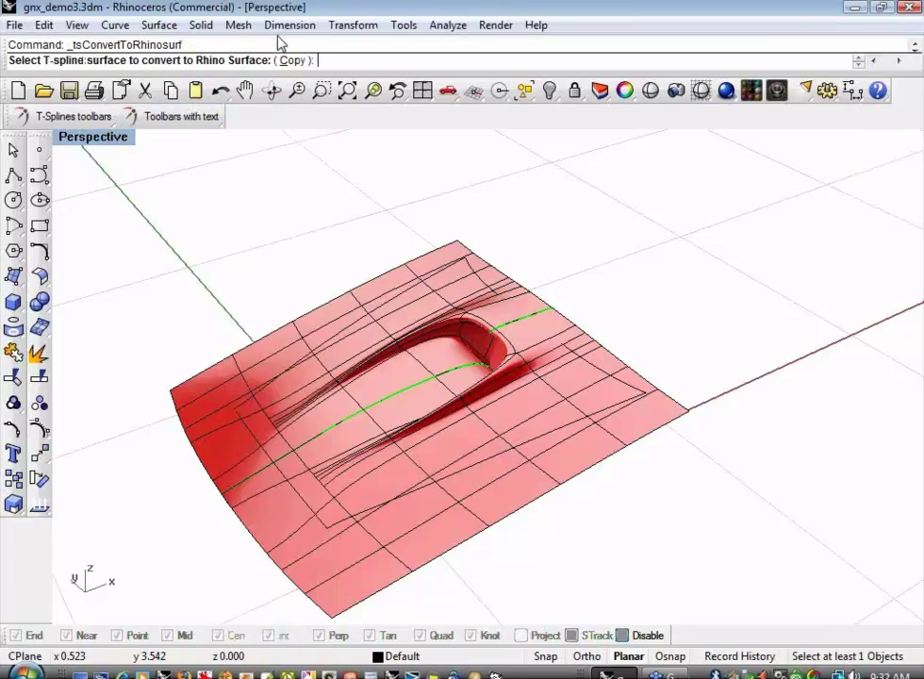
{"action": "left_click", "coordinate": [316, 343]}
{"action": "right_click", "coordinate": [222, 309]}
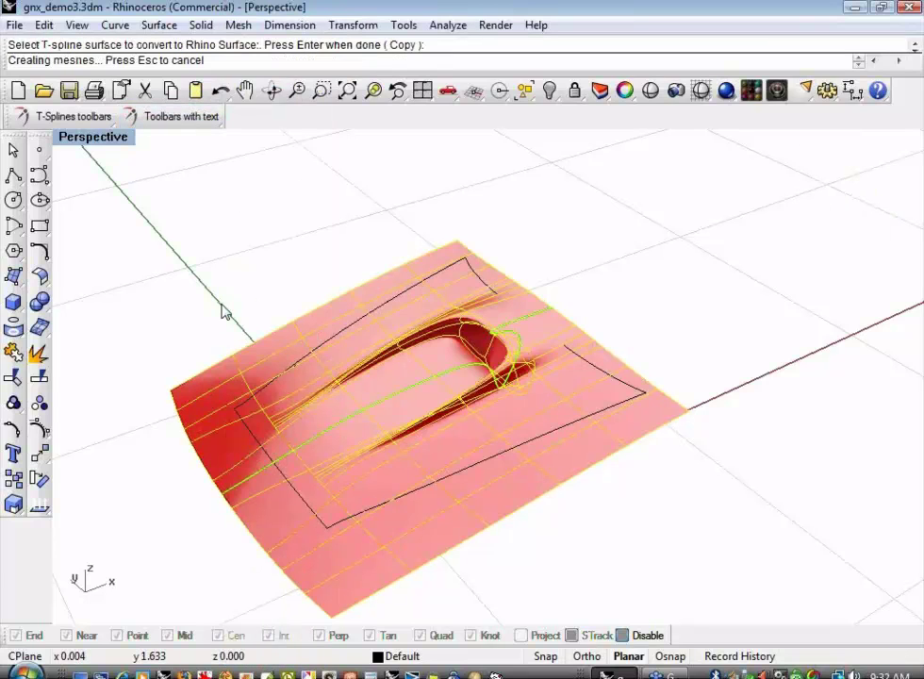
{"action": "right_click_drag", "start_coordinate": [244, 300], "coordinate": [222, 301]}
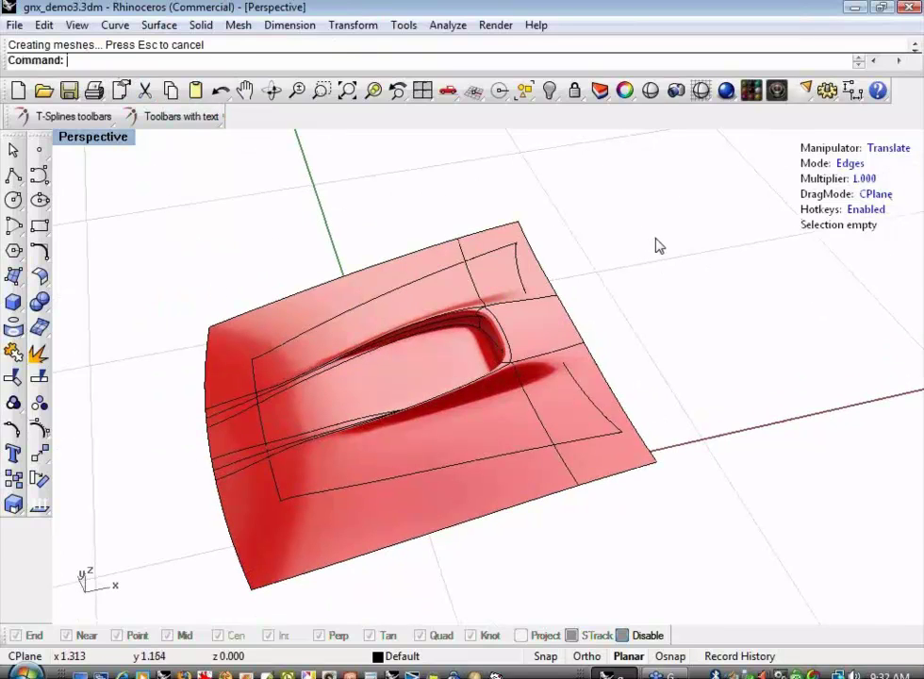
{"action": "key", "text": "Escape"}
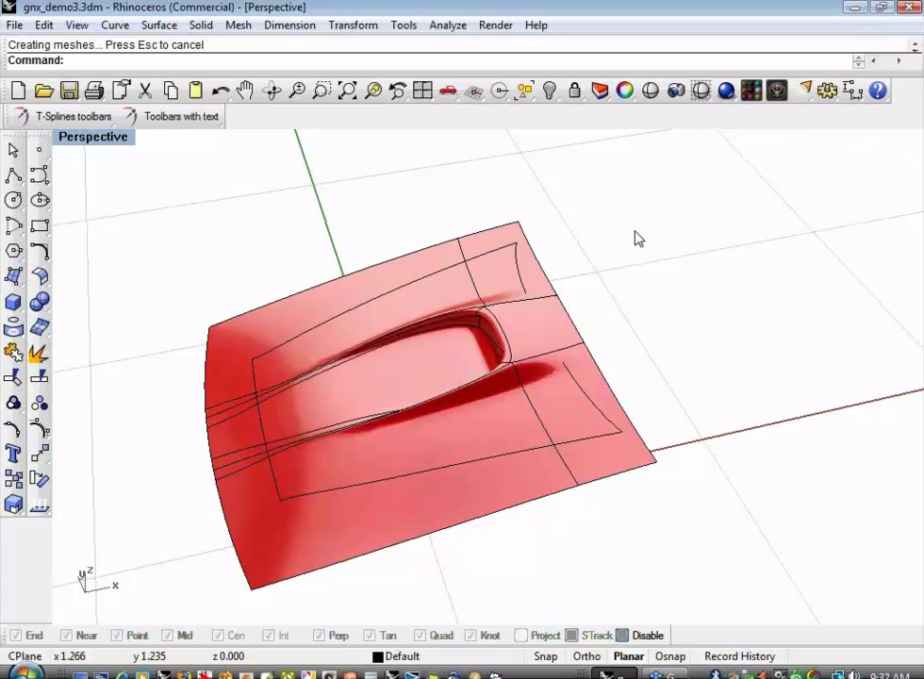
- Trim away the hood surface outside the hood outline curves in the Top view, using the outline as the cutting object
{"action": "mouse_move", "coordinate": [651, 247]}
{"action": "right_mouse_down"}
{"action": "mouse_move", "coordinate": [615, 270]}
{"action": "mouse_move", "coordinate": [631, 269]}
{"action": "right_mouse_up"}
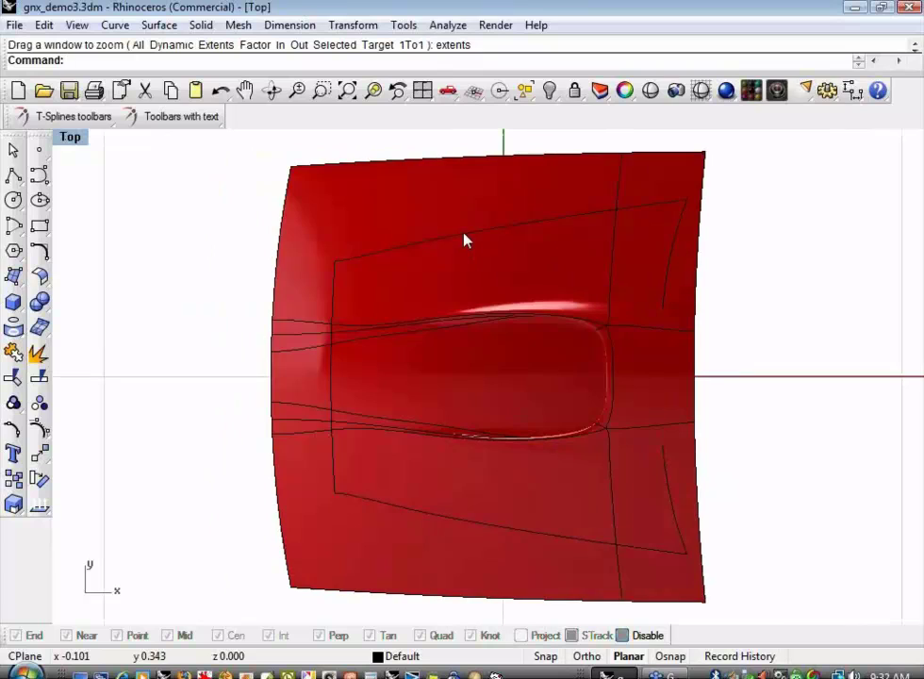
{"action": "left_click", "coordinate": [465, 239]}
{"action": "left_click", "coordinate": [537, 276]}
{"action": "key", "text": "ctrl+t"}
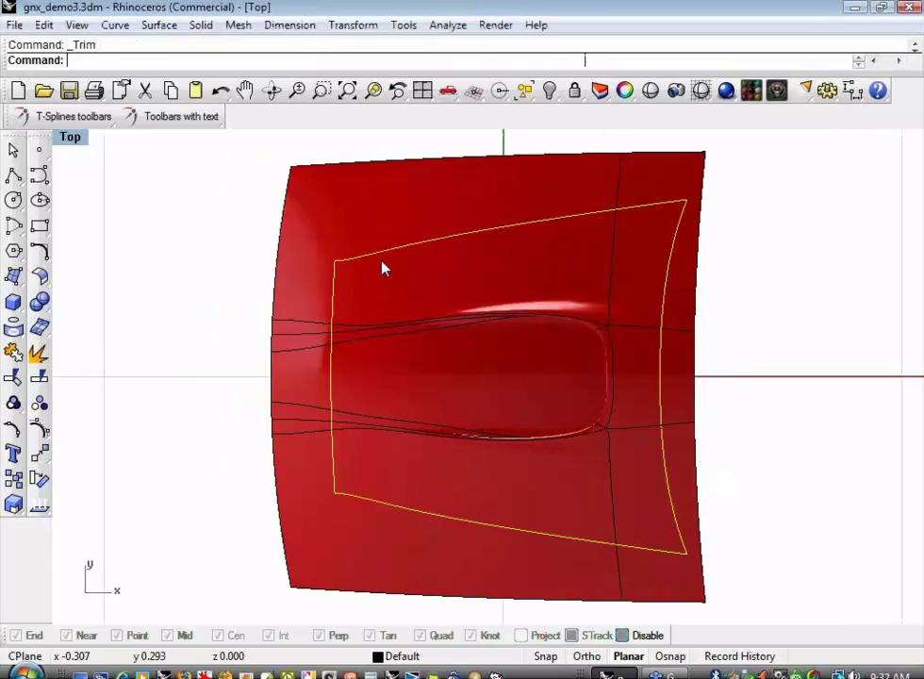
{"action": "left_click", "coordinate": [369, 215]}
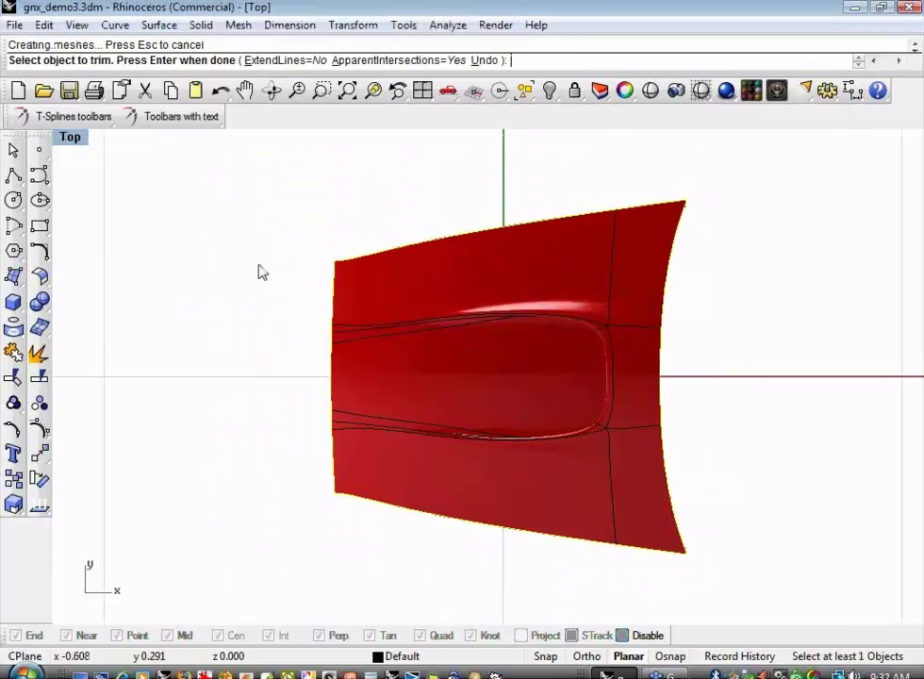
{"action": "type", "text": "P"}
{"action": "key", "text": "Return"}
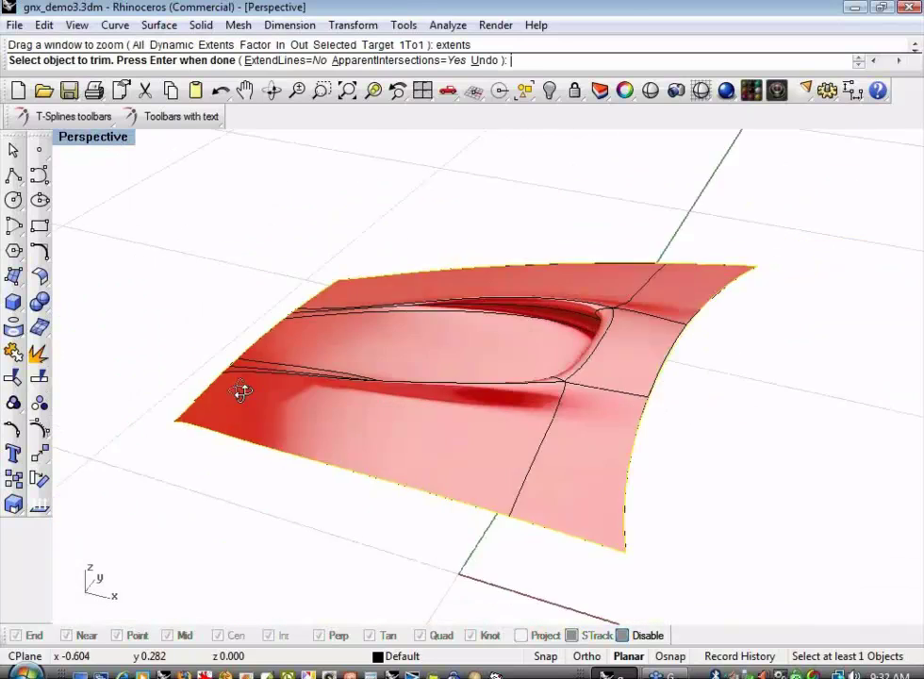
{"action": "left_click", "coordinate": [545, 358]}
{"action": "right_click_drag", "start_coordinate": [545, 359], "coordinate": [500, 311], "text": "shift"}
{"action": "right_click", "coordinate": [649, 371]}
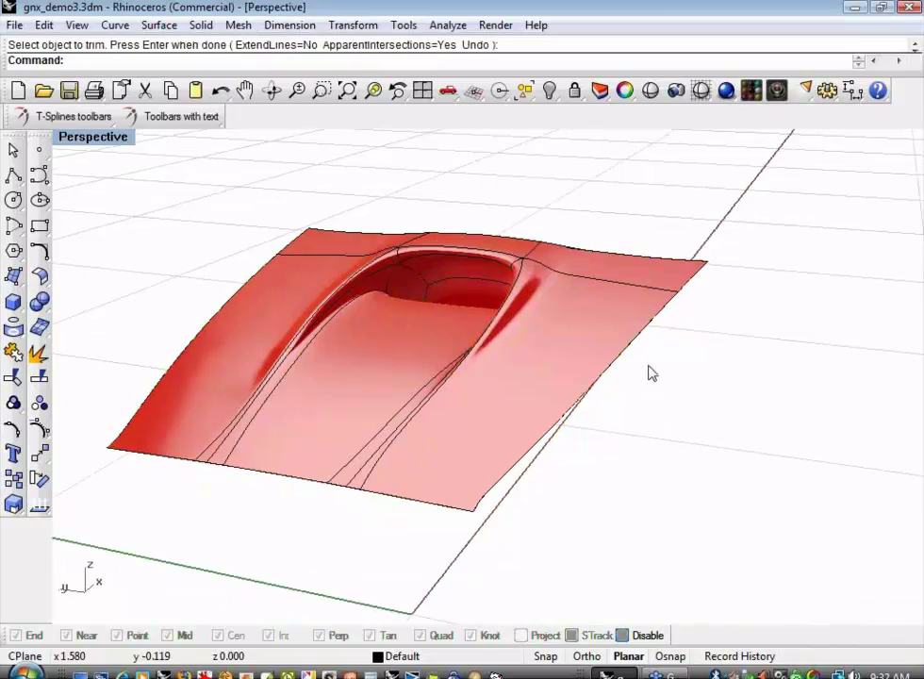
- Bring back the hidden car geometry around the new hood and delete the leftover curves
{"action": "key", "text": "ctrl+a"}
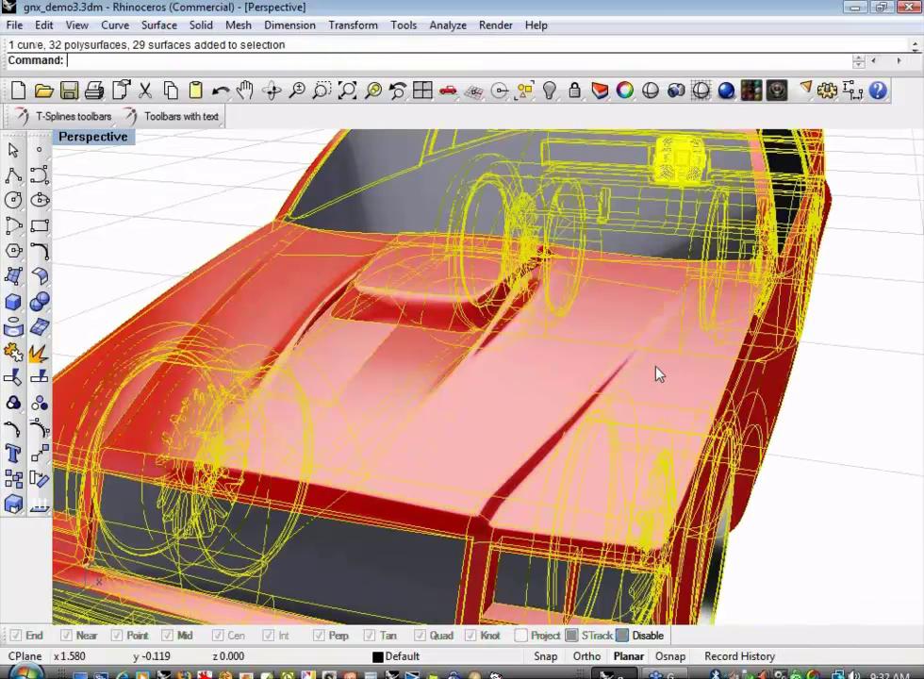
{"action": "key", "text": "Escape"}
{"action": "right_click_drag", "start_coordinate": [657, 374], "coordinate": [686, 514]}
{"action": "left_click", "coordinate": [281, 418]}
{"action": "left_click", "coordinate": [186, 235]}
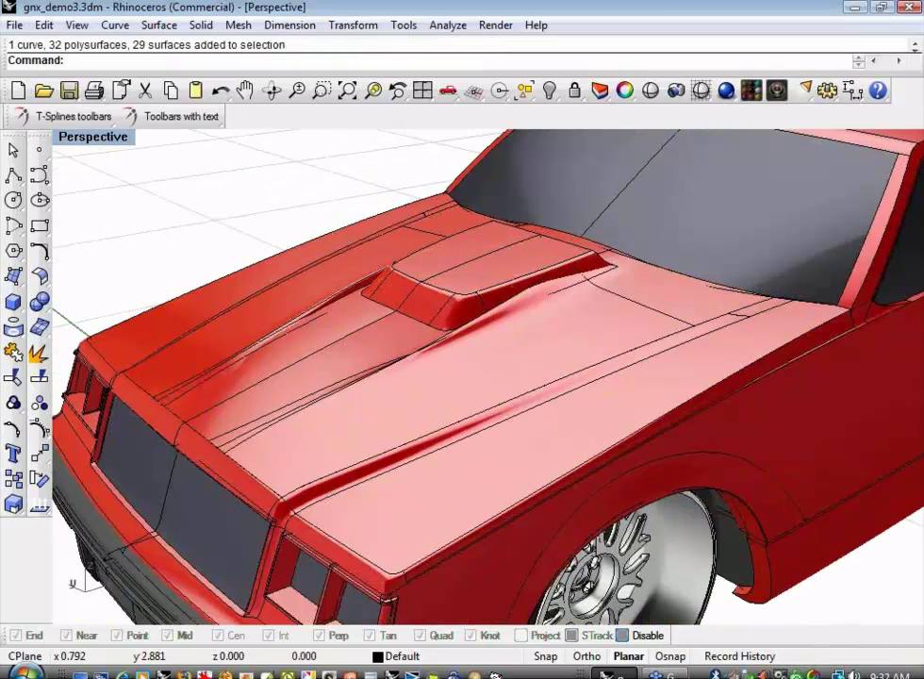
{"action": "type", "text": "sc"}
{"action": "key", "text": "Return"}
{"action": "key", "text": "Delete"}
- Join the trimmed hood to the car body, and hide the old scoop and the old hood surfaces
{"action": "left_click", "coordinate": [348, 396]}
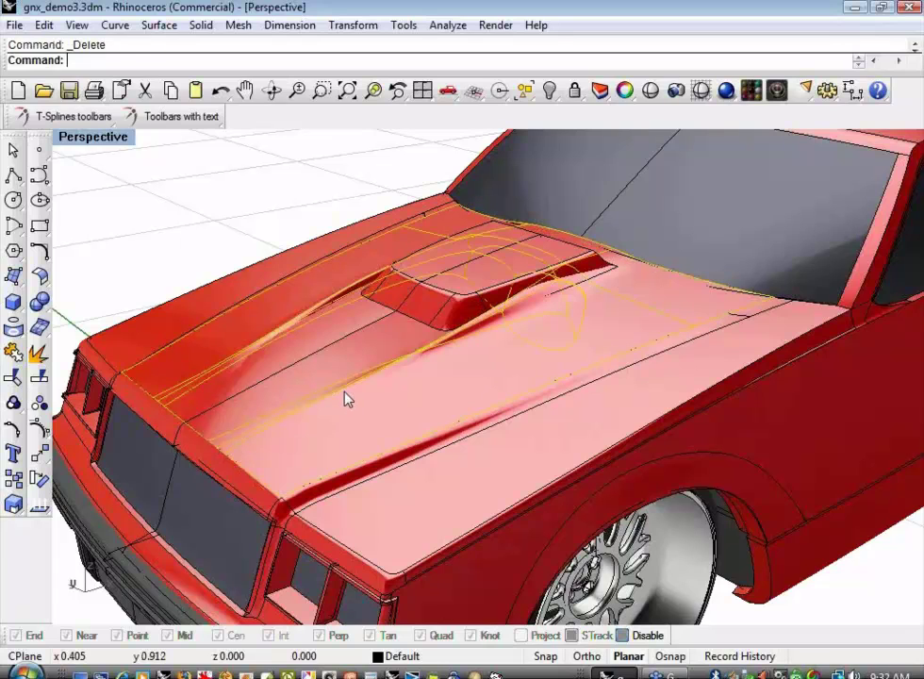
{"action": "key", "text": "ctrl+j"}
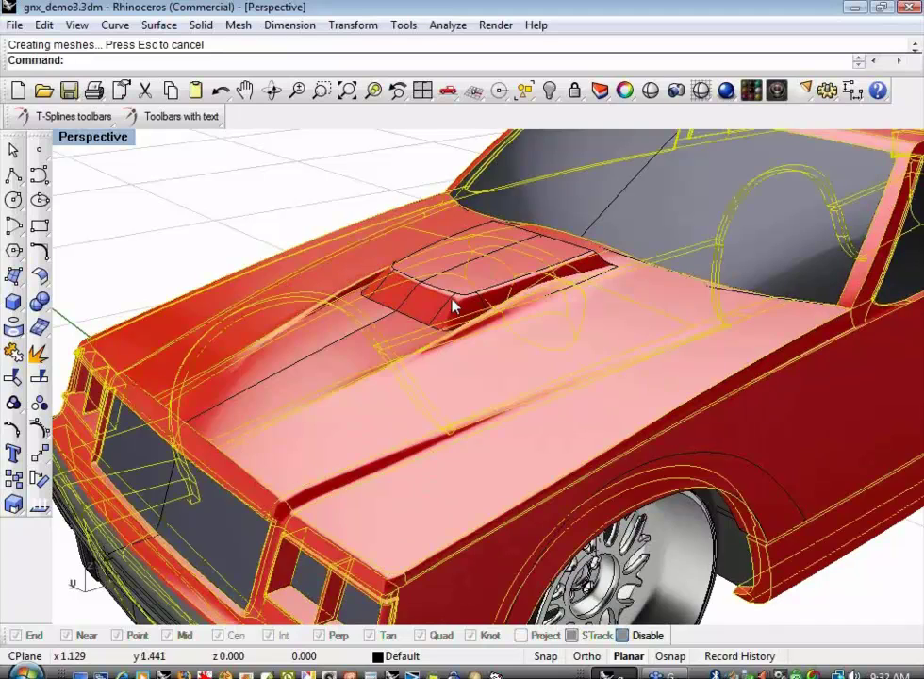
{"action": "left_click", "coordinate": [448, 309]}
{"action": "key", "text": "ctrl+h"}
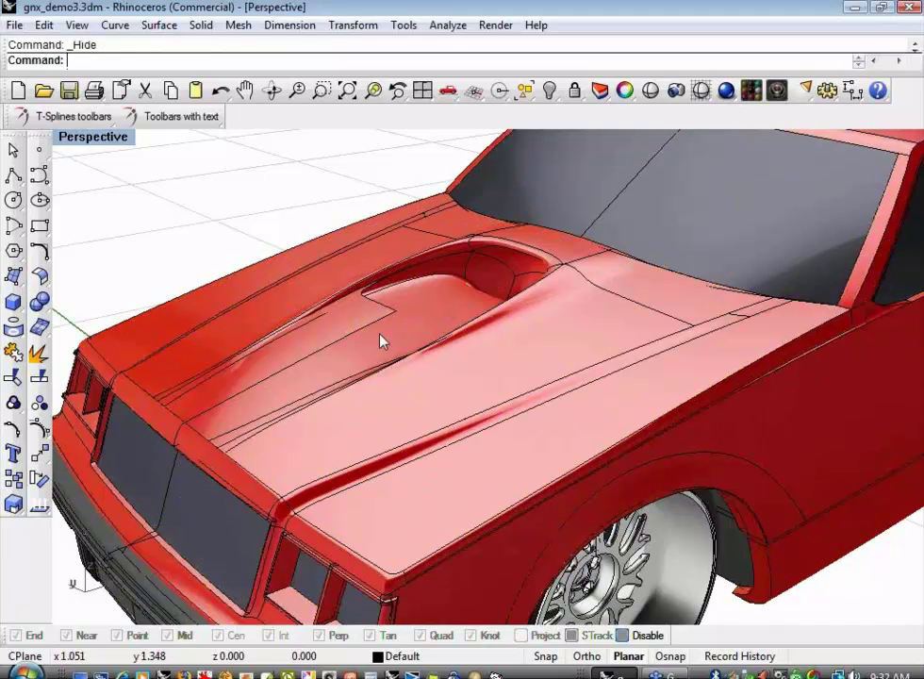
{"action": "left_click", "coordinate": [355, 330]}
{"action": "left_click", "coordinate": [447, 369]}
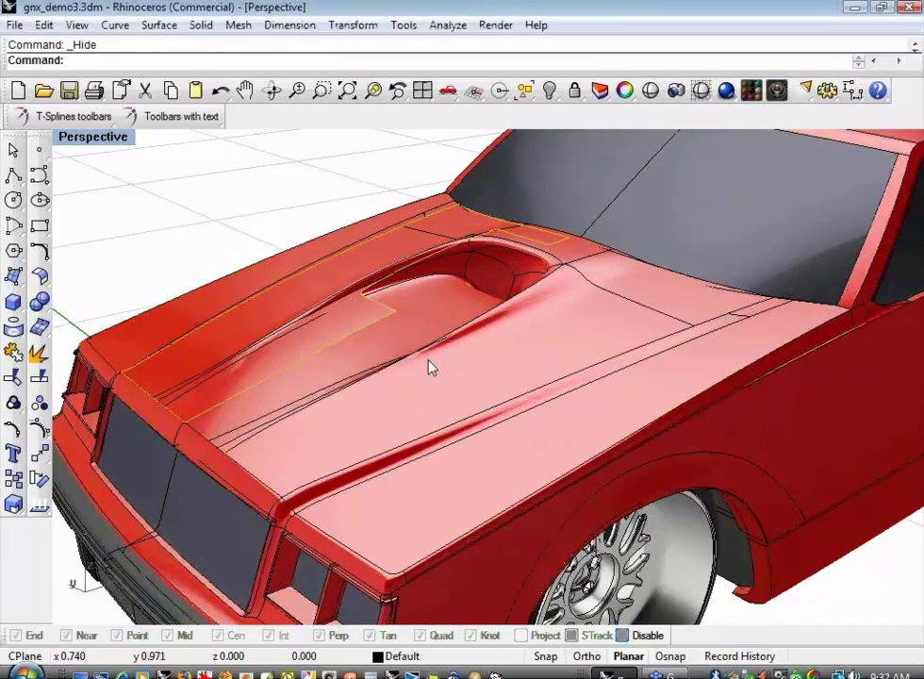
{"action": "key", "text": "ctrl+h"}
- Run a naked-edge analysis on the joined car body and inspect the seams around the new hood
{"action": "left_click", "coordinate": [397, 394]}
{"action": "left_click", "coordinate": [510, 432]}
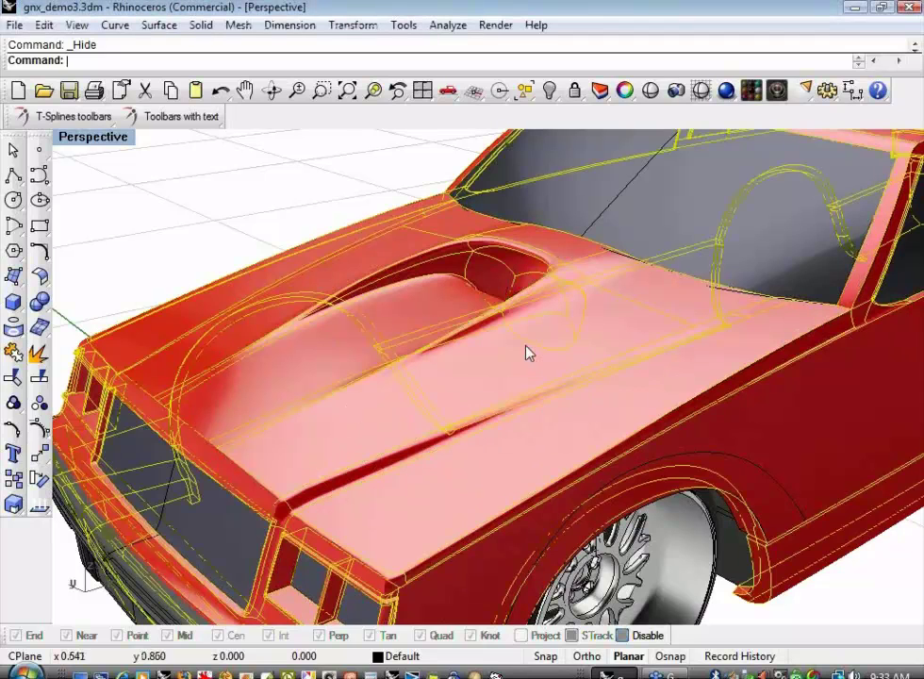
{"action": "middle_click", "coordinate": [213, 229]}
{"action": "left_click", "coordinate": [211, 217]}
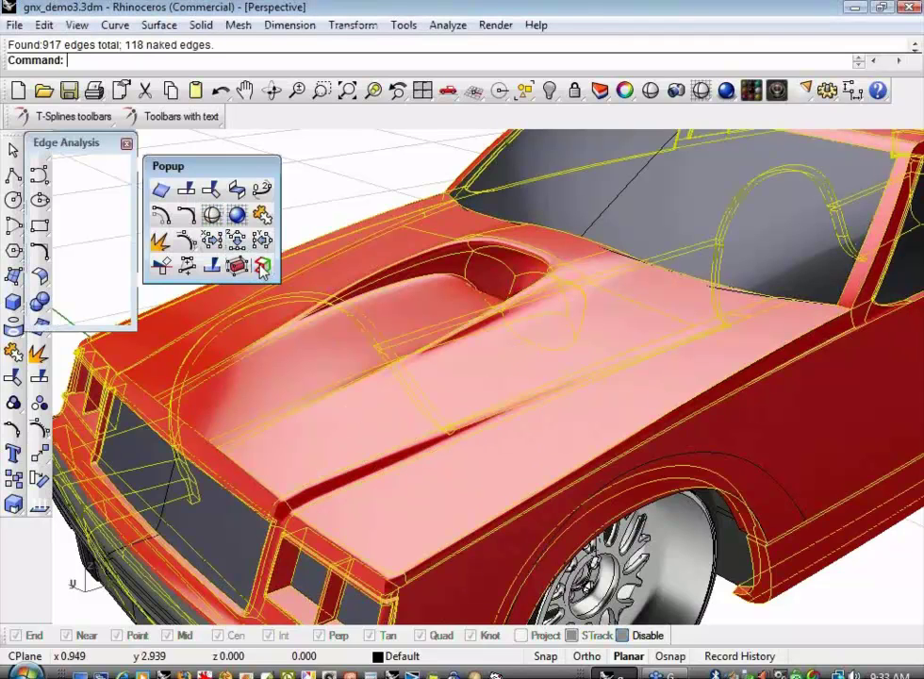
{"action": "key", "text": "Escape"}
{"action": "right_click_drag", "start_coordinate": [270, 236], "coordinate": [283, 255], "text": "shift"}
{"action": "right_click_drag", "start_coordinate": [452, 368], "coordinate": [540, 354]}
{"action": "right_click_drag", "start_coordinate": [342, 485], "coordinate": [310, 430]}
- Examine the new scoop in a shaded view without wires, and review the whole car from the front quarter
{"action": "left_click", "coordinate": [651, 92]}
{"action": "right_click_drag", "start_coordinate": [604, 283], "coordinate": [659, 433]}
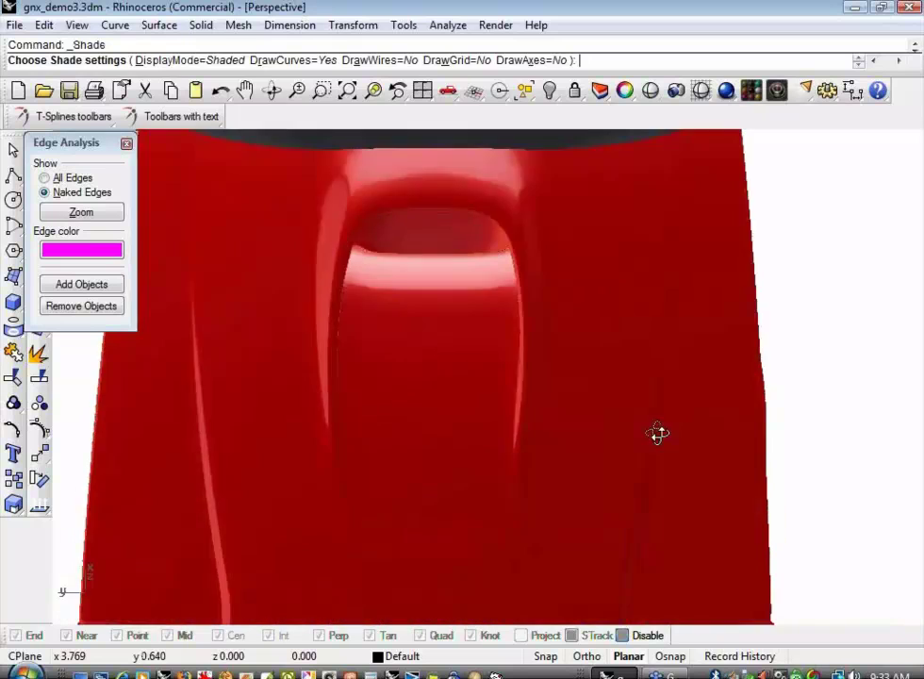
{"action": "key", "text": "Home"}
{"action": "key", "text": "Home"}
{"action": "key", "text": "Home"}
{"action": "key", "text": "Home"}
{"action": "key", "text": "Escape"}
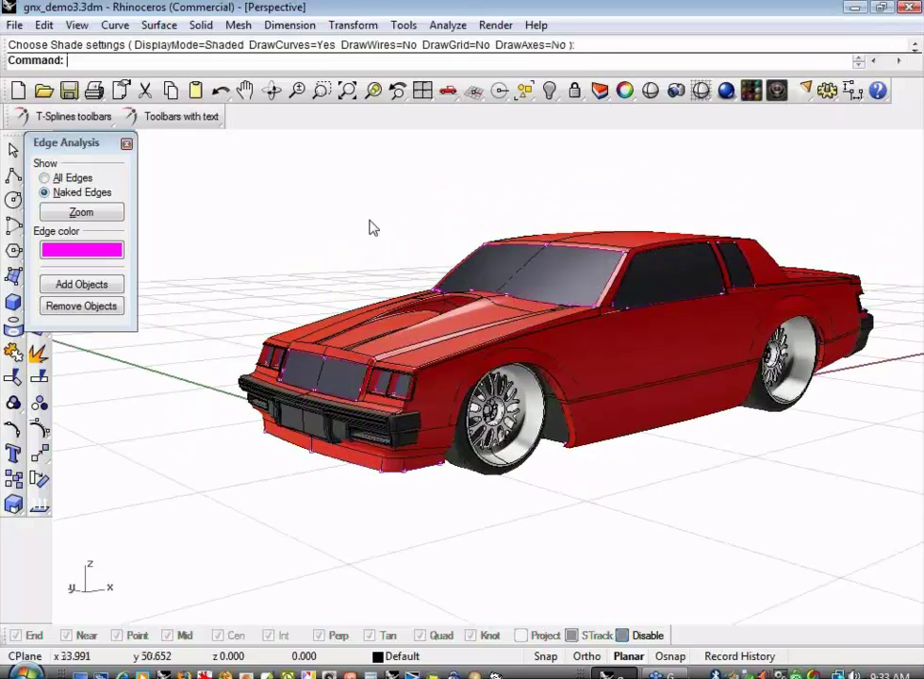
{"action": "right_click_drag", "start_coordinate": [370, 223], "coordinate": [344, 206], "text": "shift"}
{"action": "scroll", "coordinate": [334, 241], "scroll_direction": "up", "scroll_amount": 2}
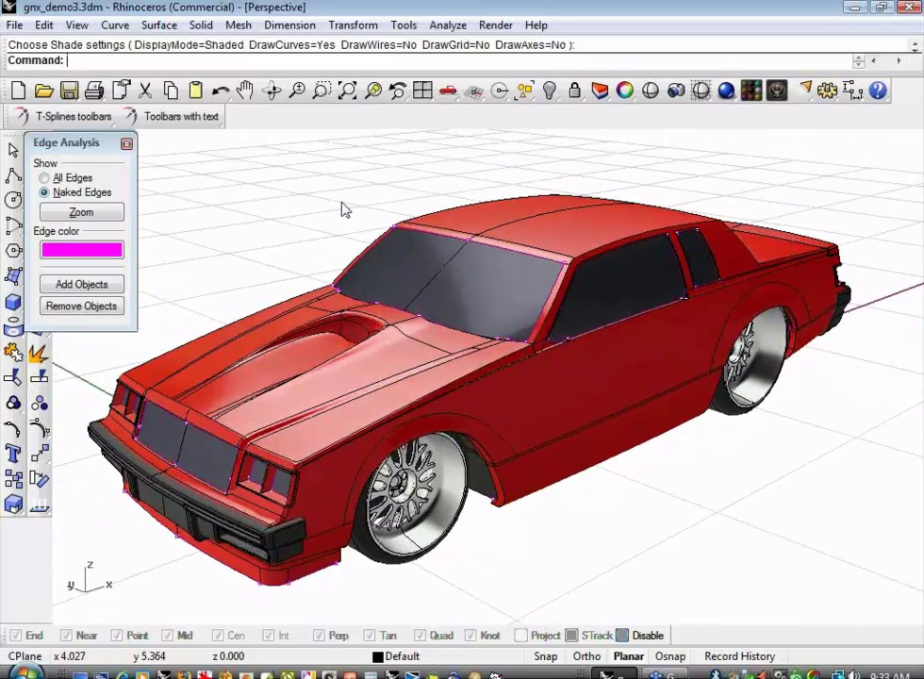
{"action": "right_click_drag", "start_coordinate": [328, 217], "coordinate": [659, 211]}
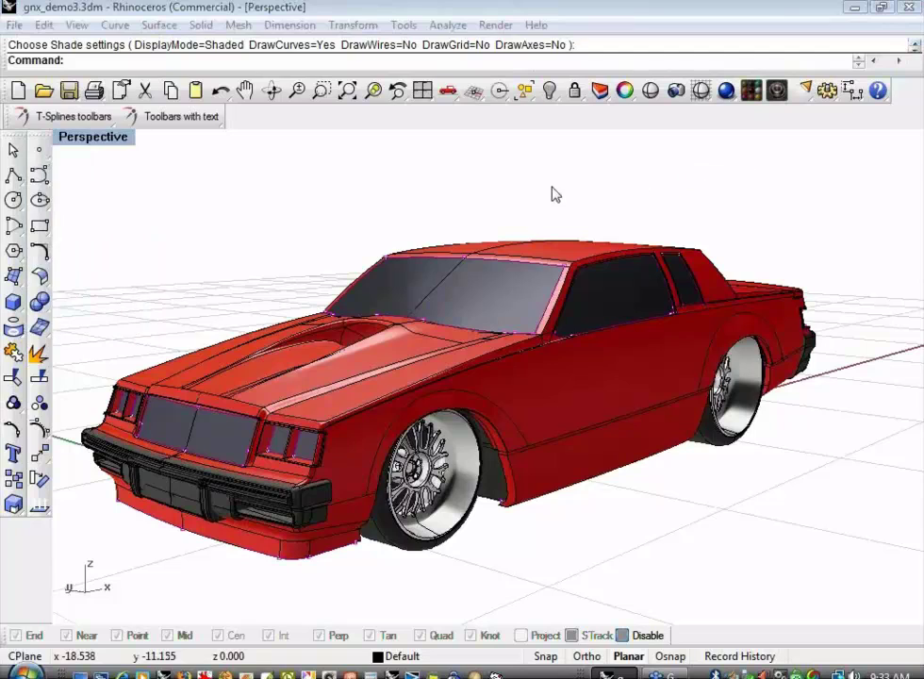